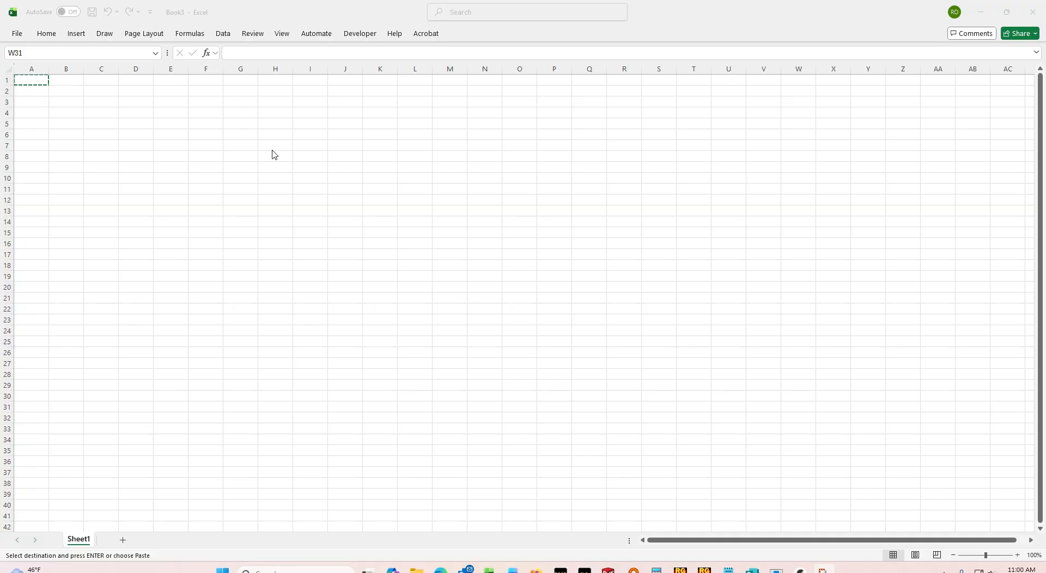
# Step: Clear the pending copy selection and enter the headers LENGTH in A1 and QTY in B1
pyautogui.click(69, 80)
pyautogui.click(42, 80)
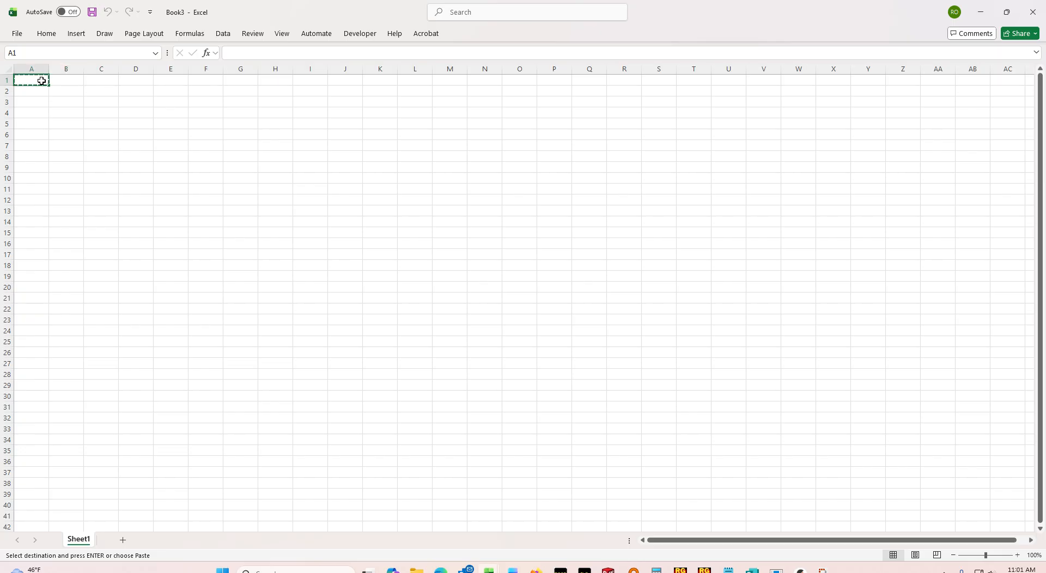
pyautogui.press('Escape')
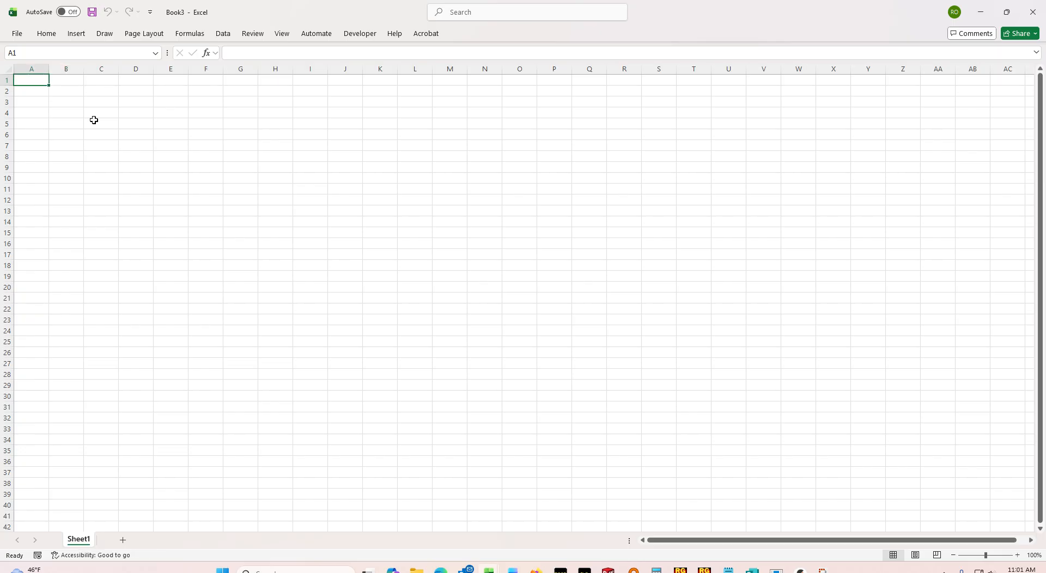
pyautogui.write('LENGTH')
pyautogui.press('Tab')
pyautogui.write('QTY')
pyautogui.press('Tab')
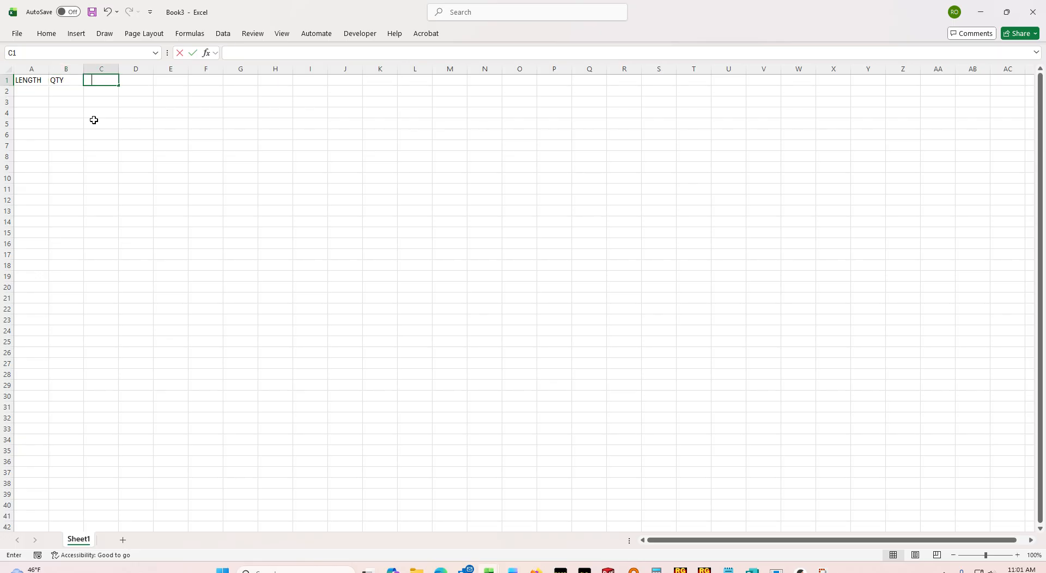
# Step: Enter the headers WIDTH in C1 and MATL in D1
pyautogui.write('WIDTH')
pyautogui.press('Tab')
pyautogui.write('MQTY')
pyautogui.press('BackSpace')
pyautogui.press('BackSpace')
pyautogui.press('BackSpace')
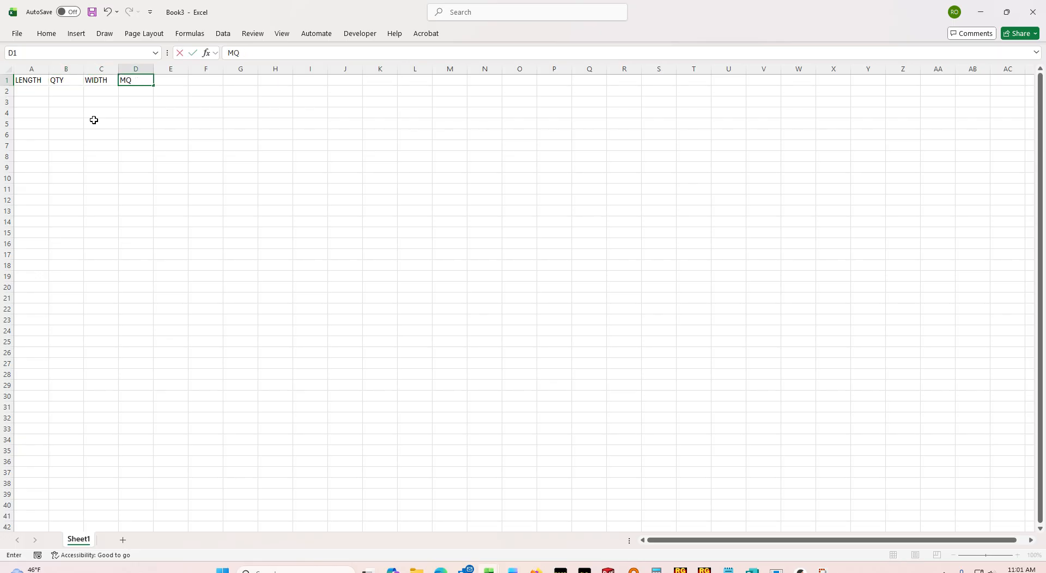
pyautogui.press('BackSpace')
pyautogui.write('AT')
pyautogui.press('BackSpace')
pyautogui.write('MAT')
pyautogui.press('Tab')
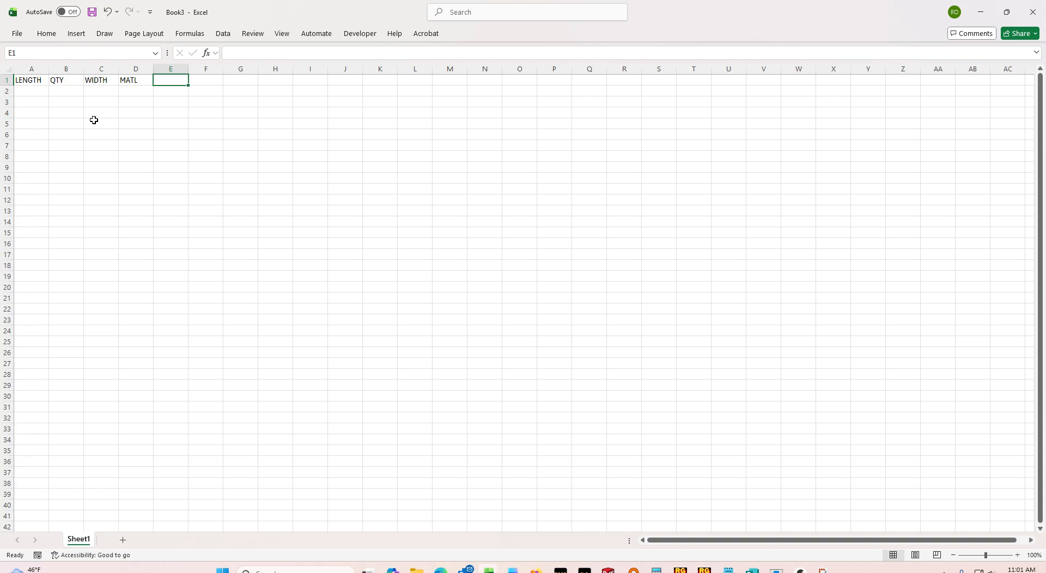
# Step: Add the headers JOB, COLOR and BIN# in cells E1 to G1
pyautogui.write('JOB')
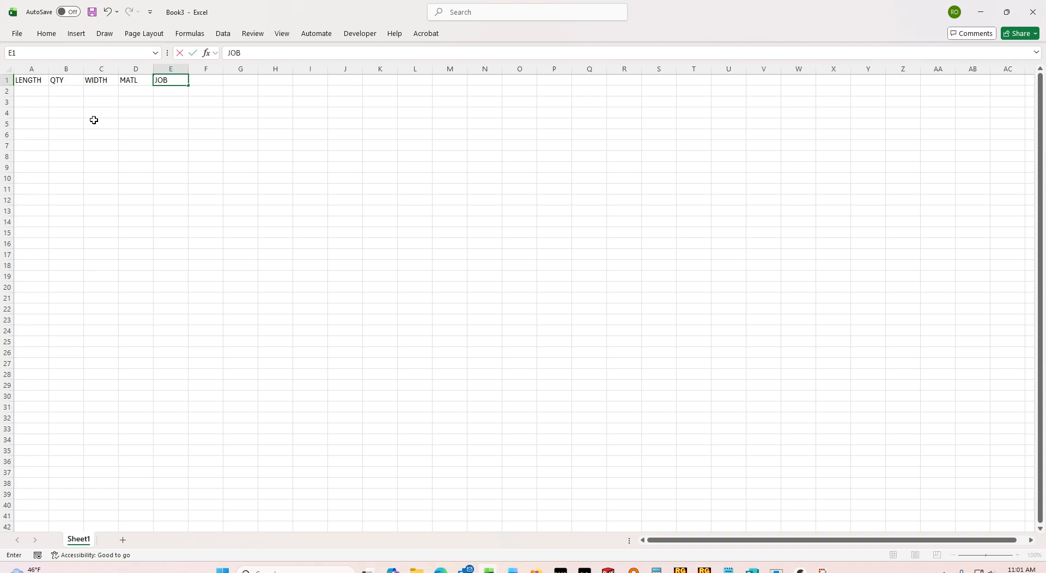
pyautogui.press('Tab')
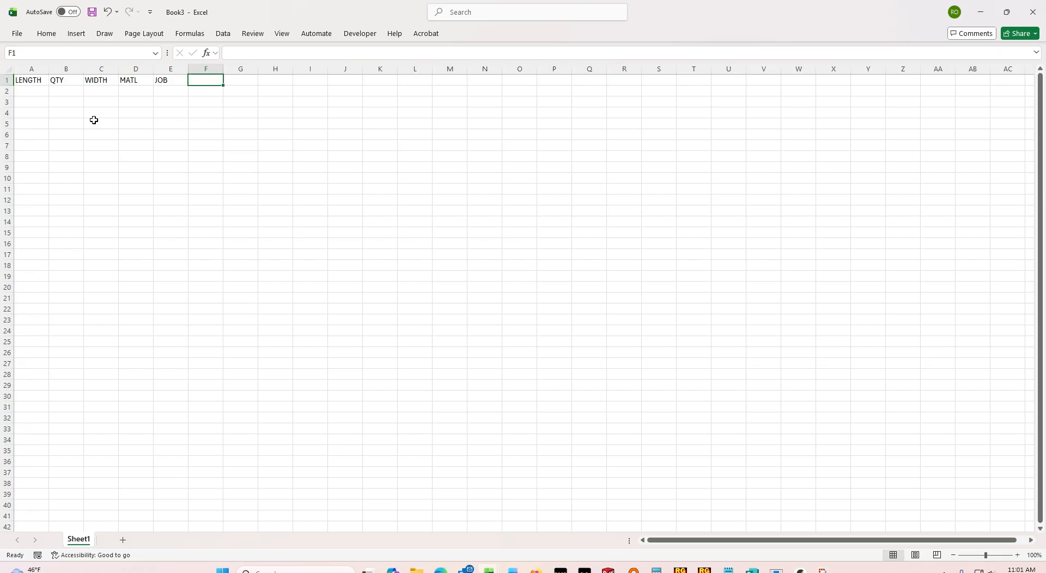
pyautogui.write('COLOR')
pyautogui.press('Tab')
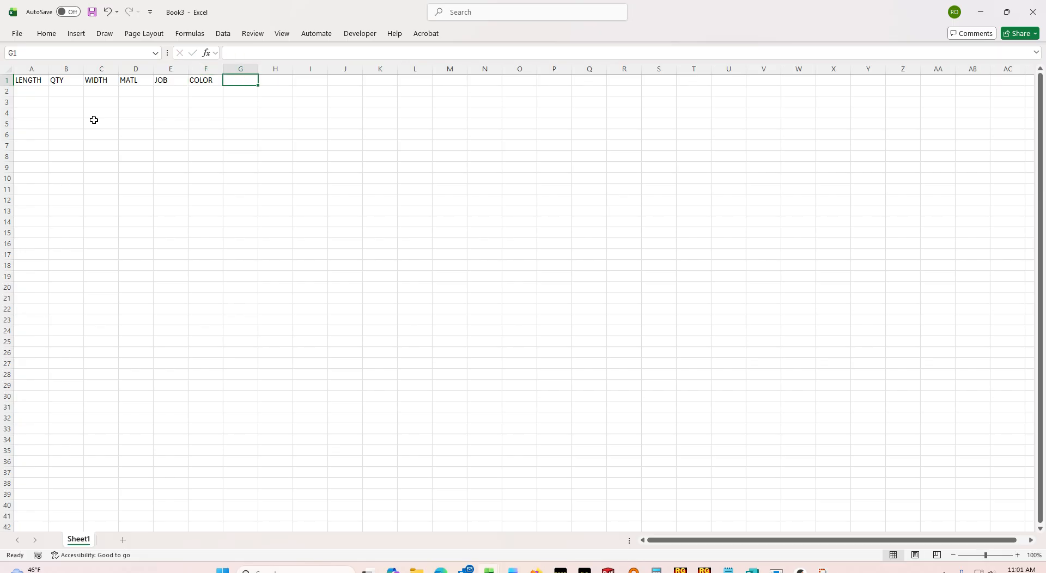
pyautogui.write('BIN#')
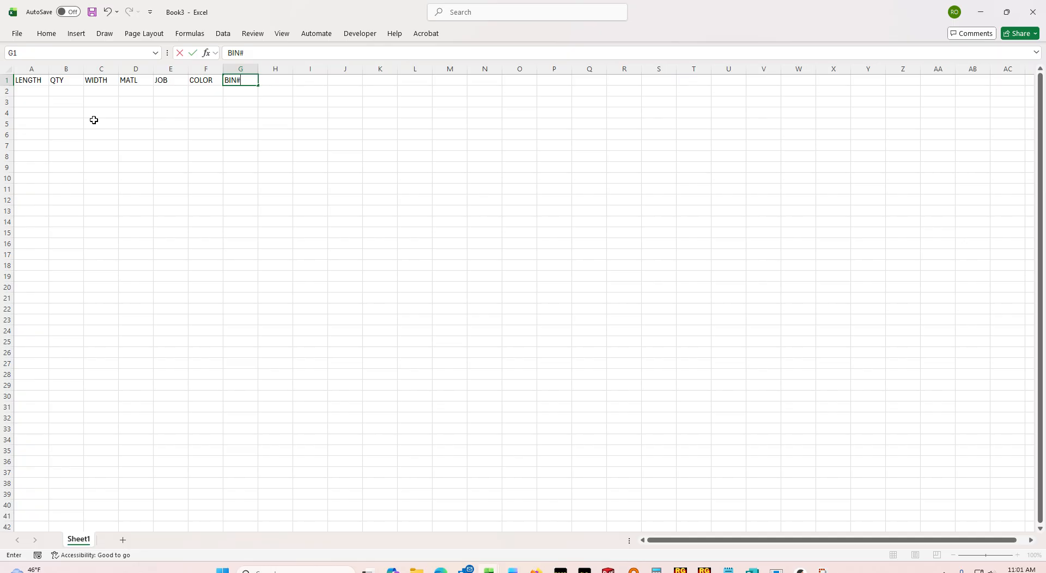
pyautogui.press('Tab')
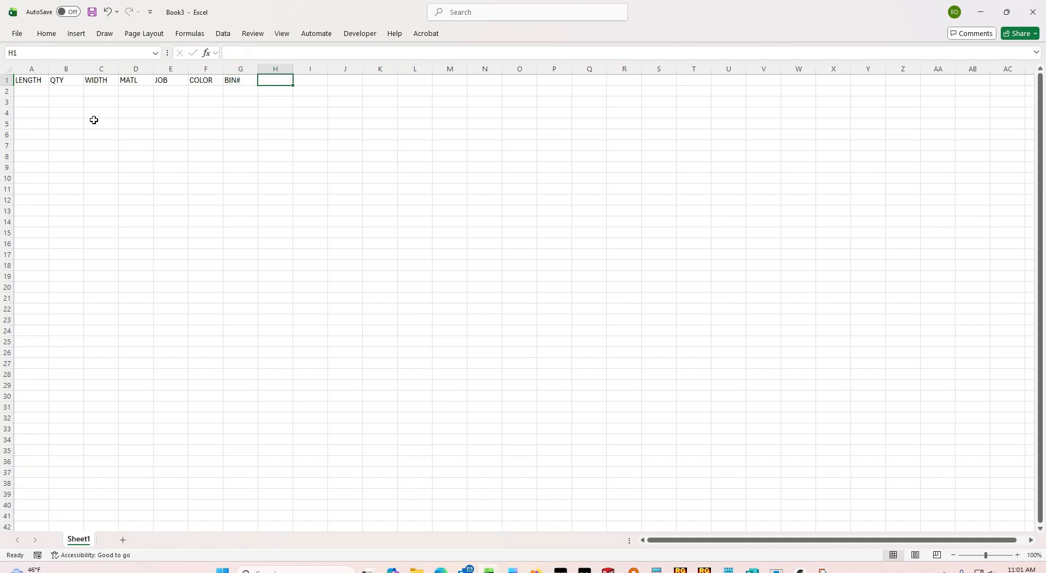
# Step: Enter the decimal lengths 12.3125 in A2 and 18.625 in A3 of the LENGTH column
pyautogui.click(28, 89)
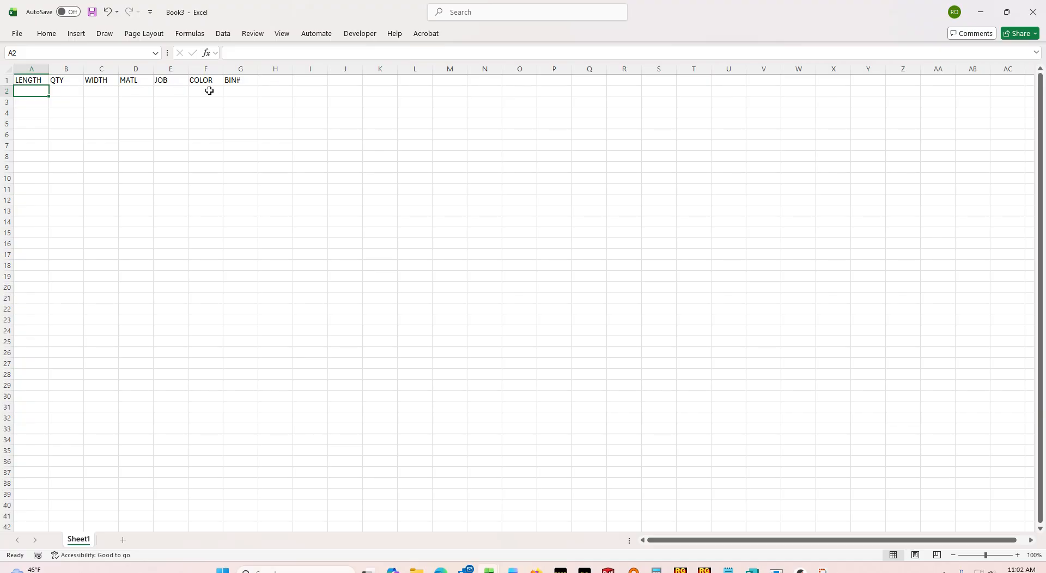
pyautogui.doubleClick(40, 91)
pyautogui.write('12.3125')
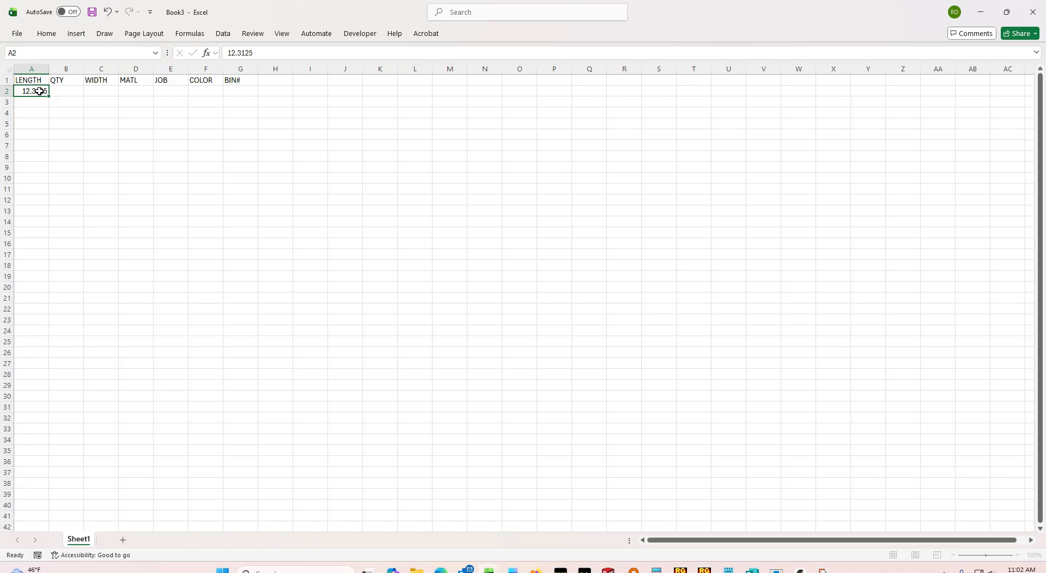
pyautogui.press('Return')
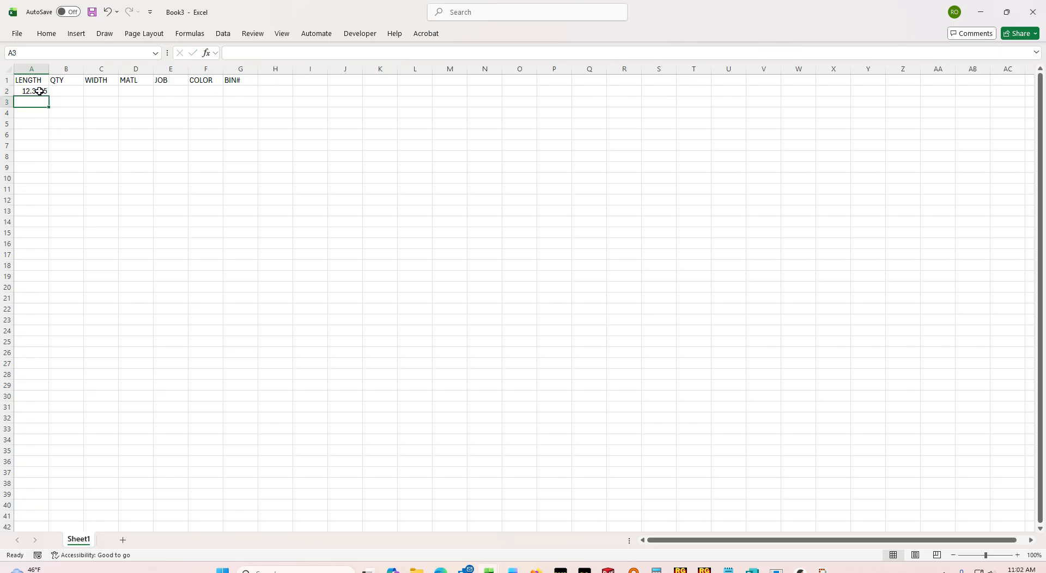
pyautogui.write('18.625')
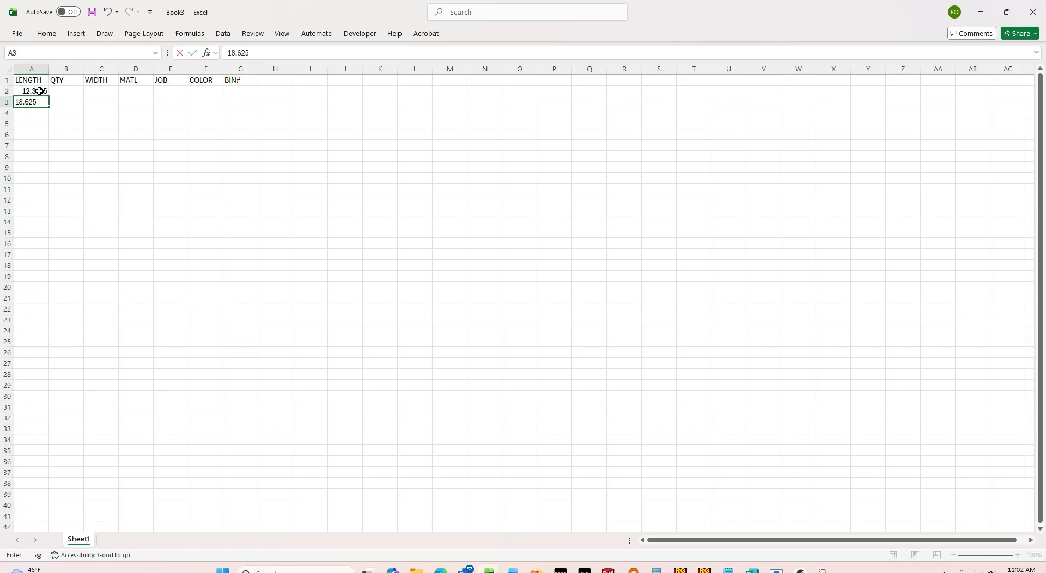
pyautogui.press('Return')
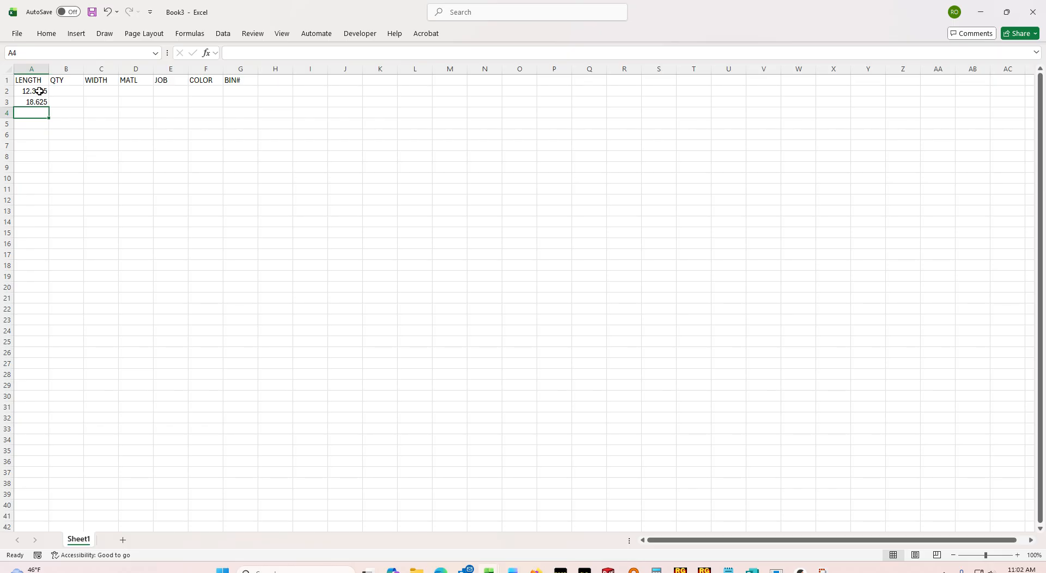
# Step: Enter the header IMP LENGTH in H1, beside the BIN# column
pyautogui.click(287, 78)
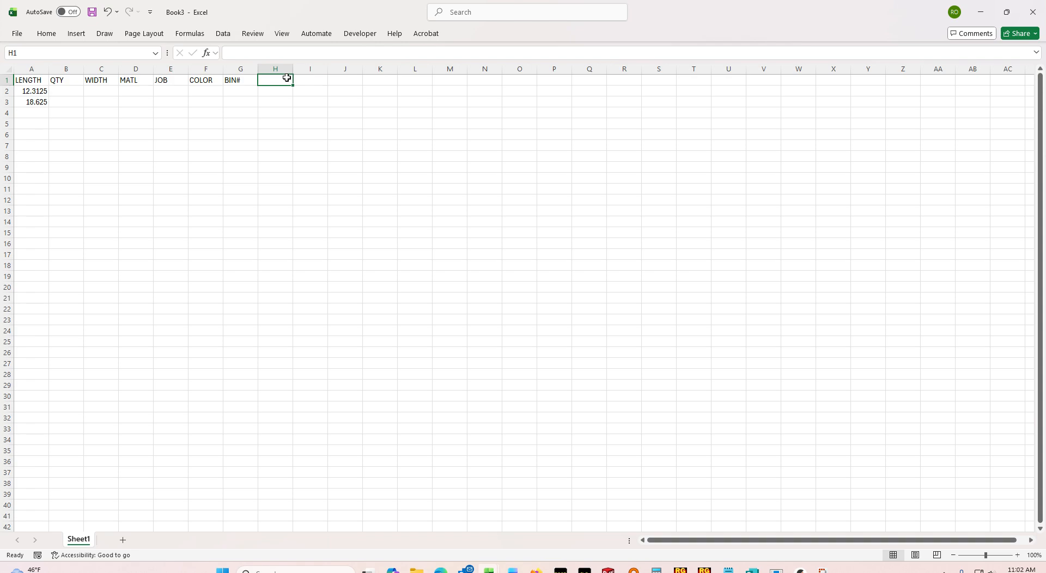
pyautogui.write('LENGT INP')
pyautogui.press('BackSpace')
pyautogui.press('BackSpace')
pyautogui.press('BackSpace')
pyautogui.press('BackSpace')
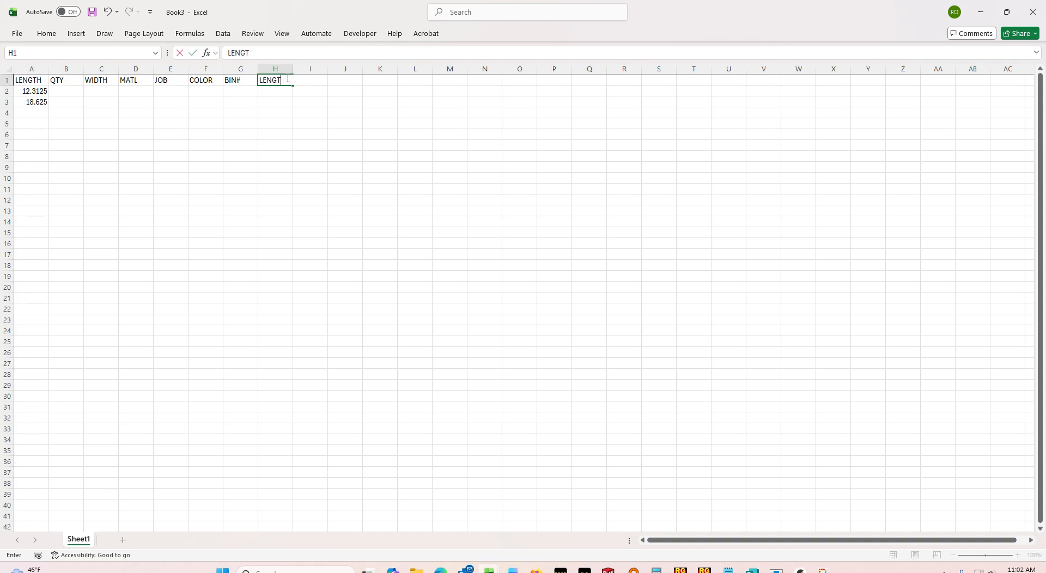
pyautogui.write('H IMP')
pyautogui.press('BackSpace')
pyautogui.press('Escape')
pyautogui.write('IMP LENGTH')
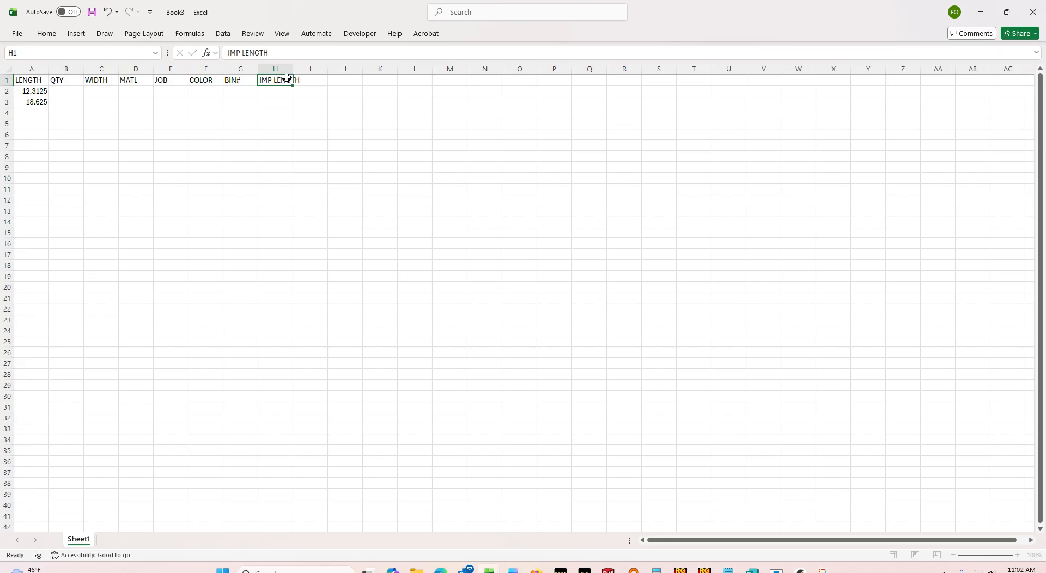
pyautogui.press('Return')
# Step: Try to enter the fractional length 12-5/16 in H2 under IMP LENGTH
pyautogui.write('12-5')
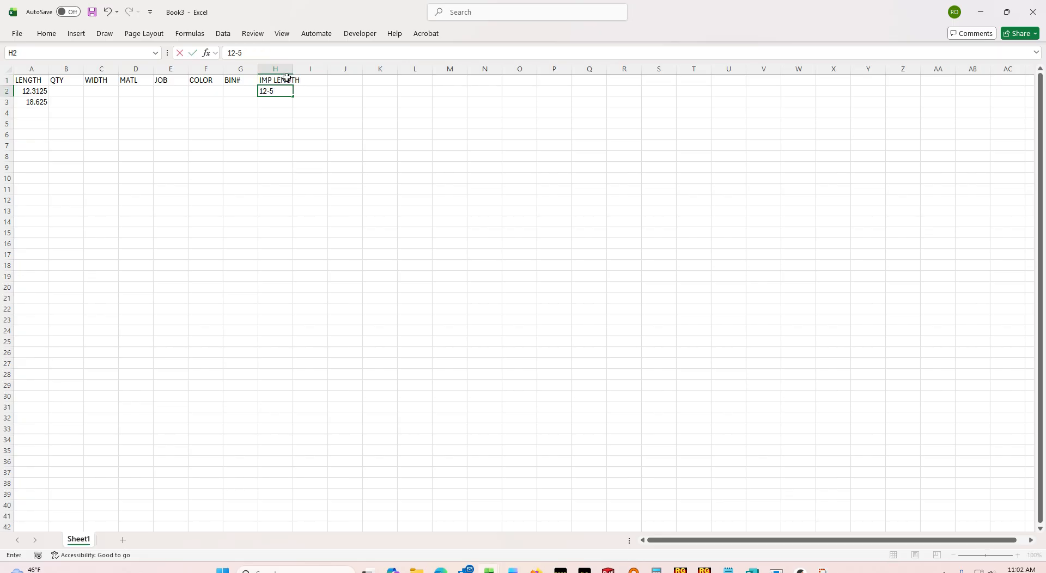
pyautogui.write('/16')
pyautogui.press('Return')
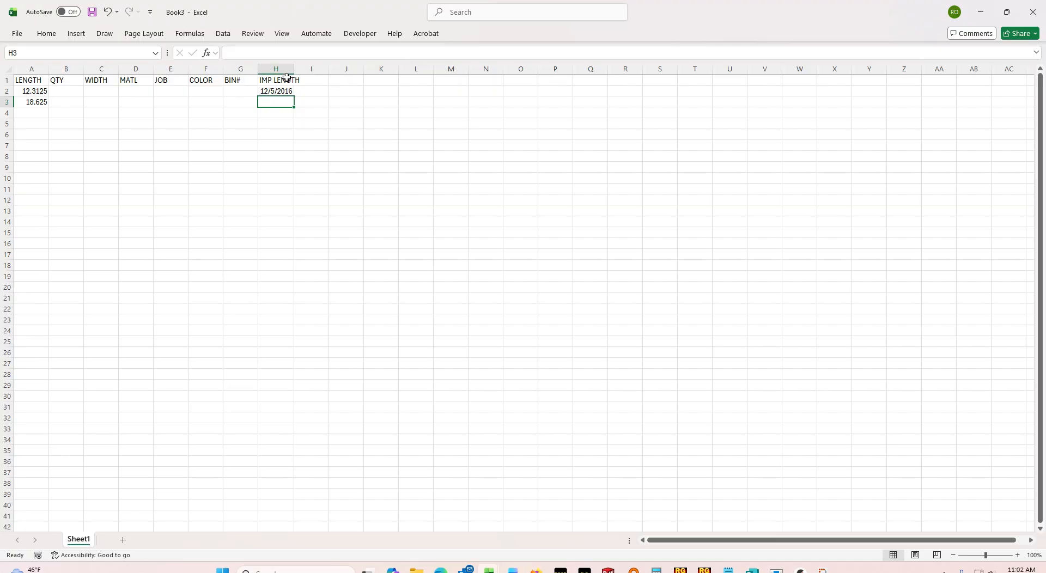
pyautogui.press('Up')
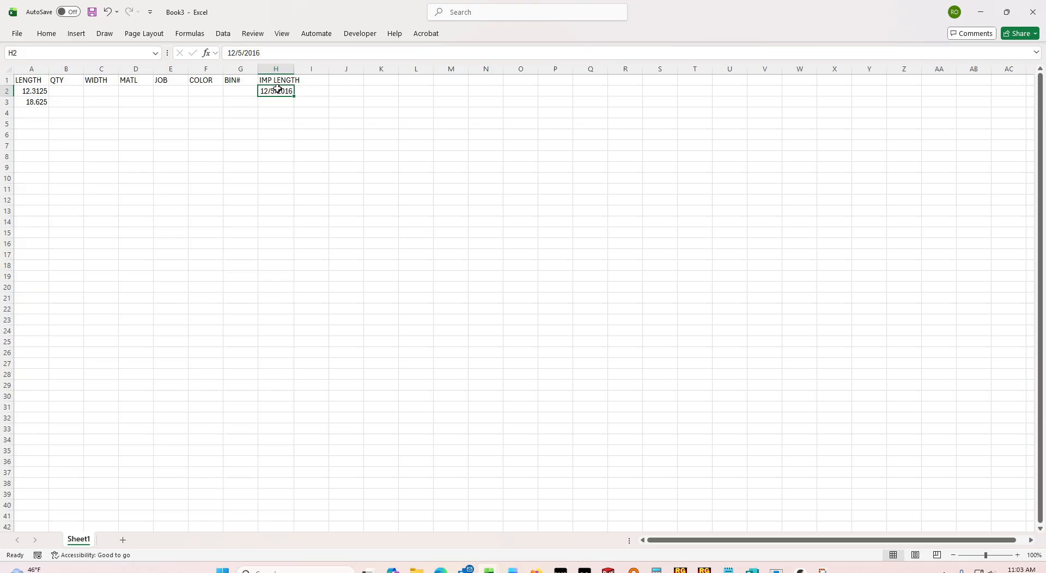
pyautogui.write('12-5/16')
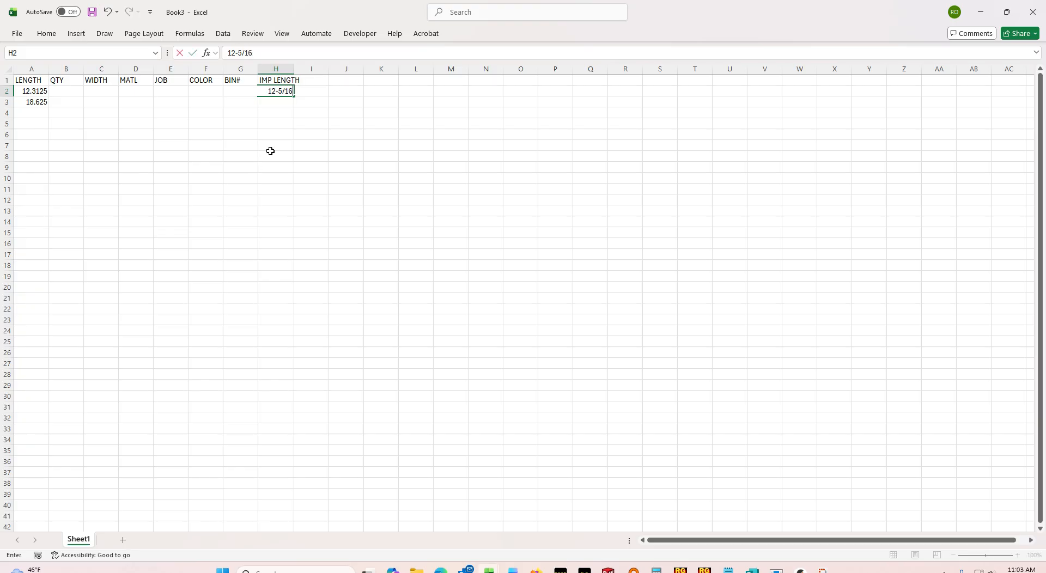
pyautogui.click(279, 107)
# Step: Change the number format of cell H2 to General
pyautogui.rightClick(272, 90)
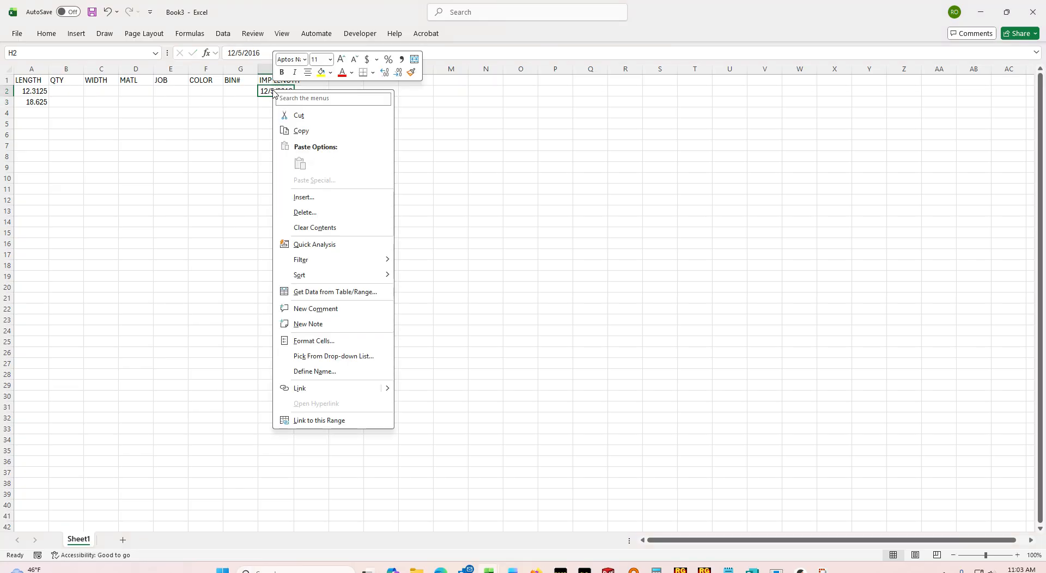
pyautogui.click(308, 340)
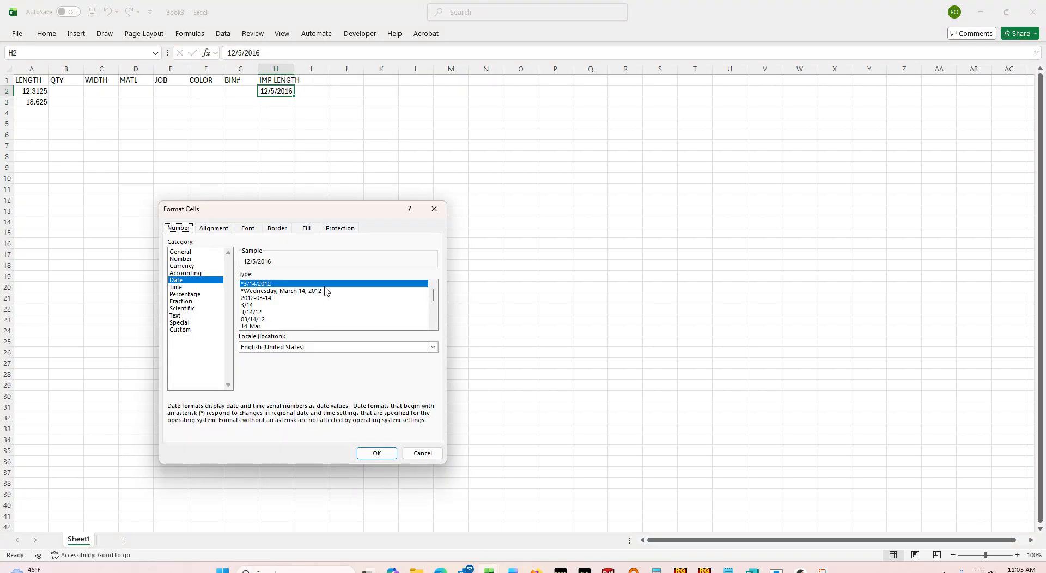
pyautogui.click(192, 254)
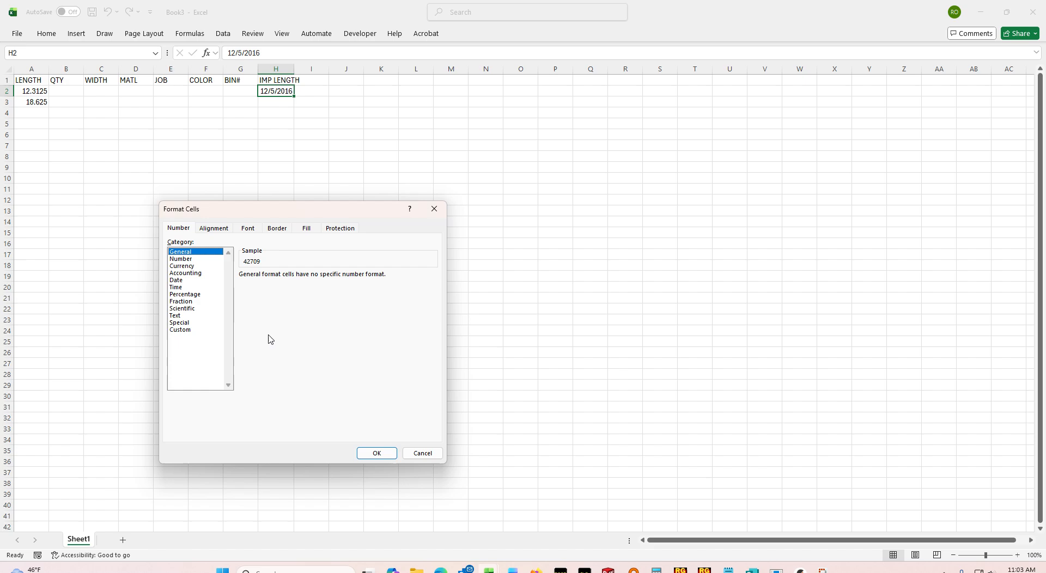
pyautogui.click(377, 453)
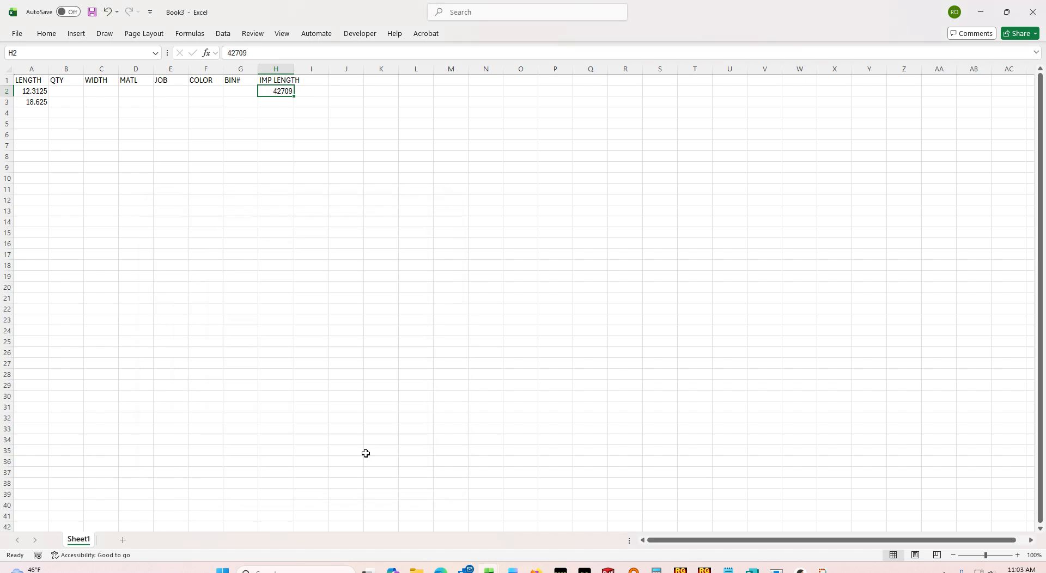
pyautogui.rightClick(273, 90)
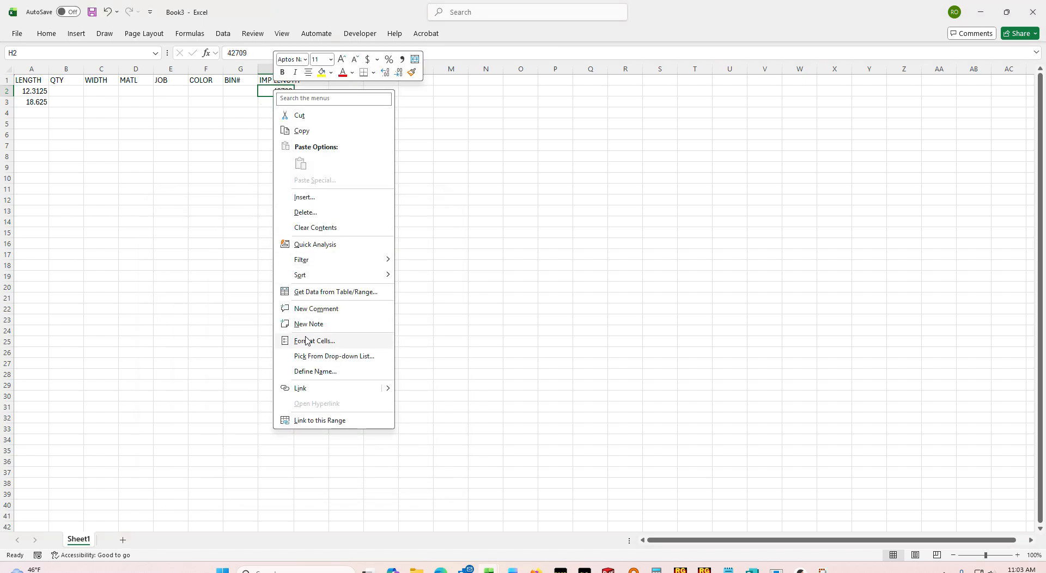
pyautogui.press('Escape')
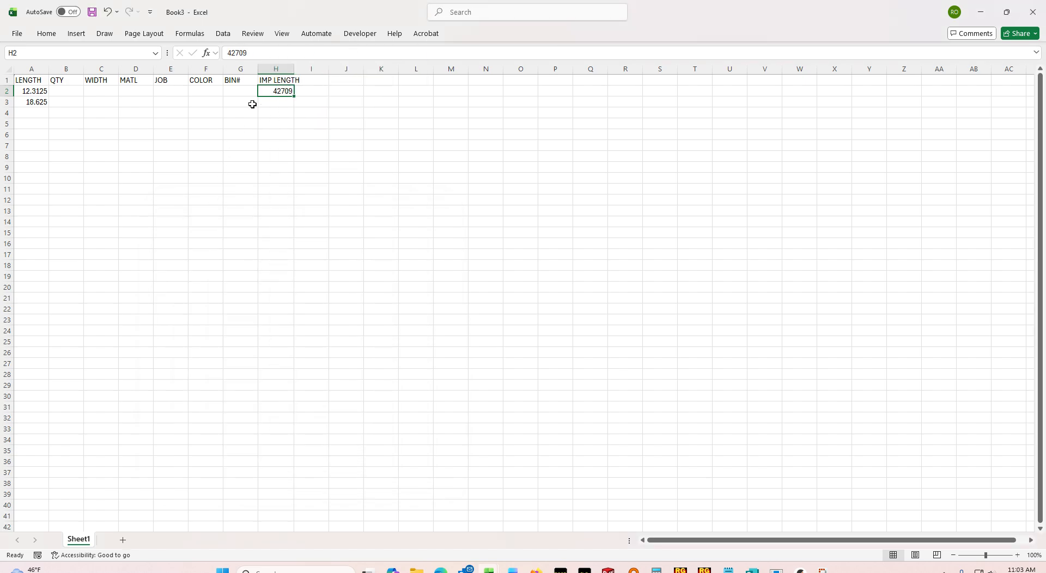
# Step: Delete the whole IMP LENGTH column H
pyautogui.click(275, 68)
pyautogui.rightClick(275, 68)
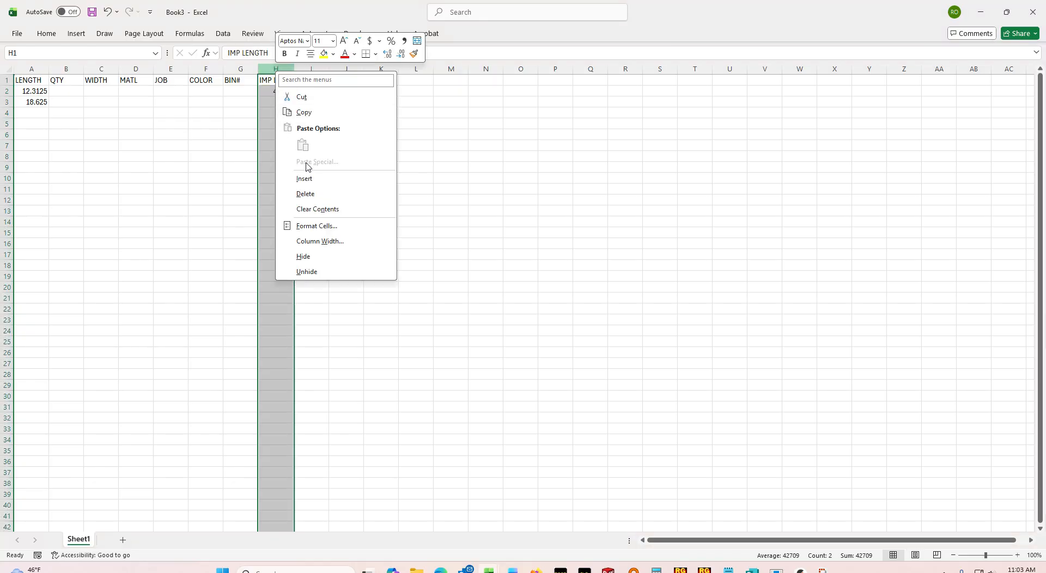
pyautogui.click(305, 189)
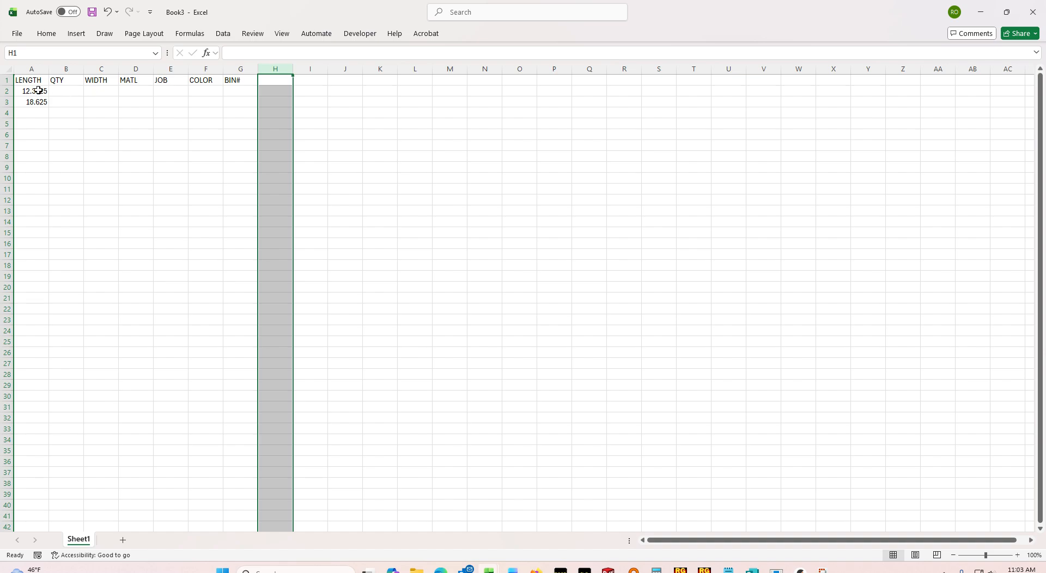
# Step: Enter the length 5.875 in A4 as a decimal value
pyautogui.click(36, 112)
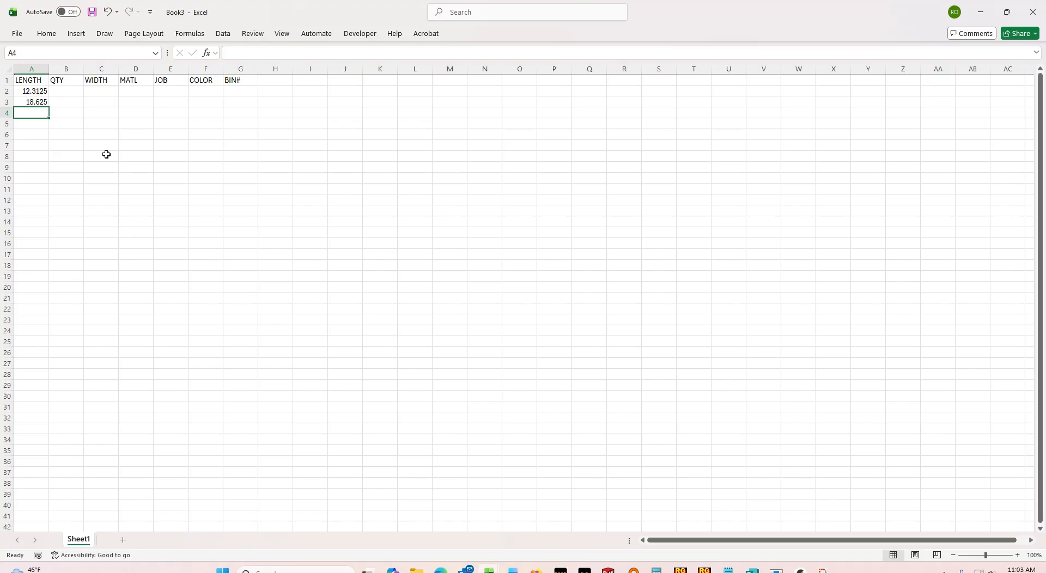
pyautogui.write('5-')
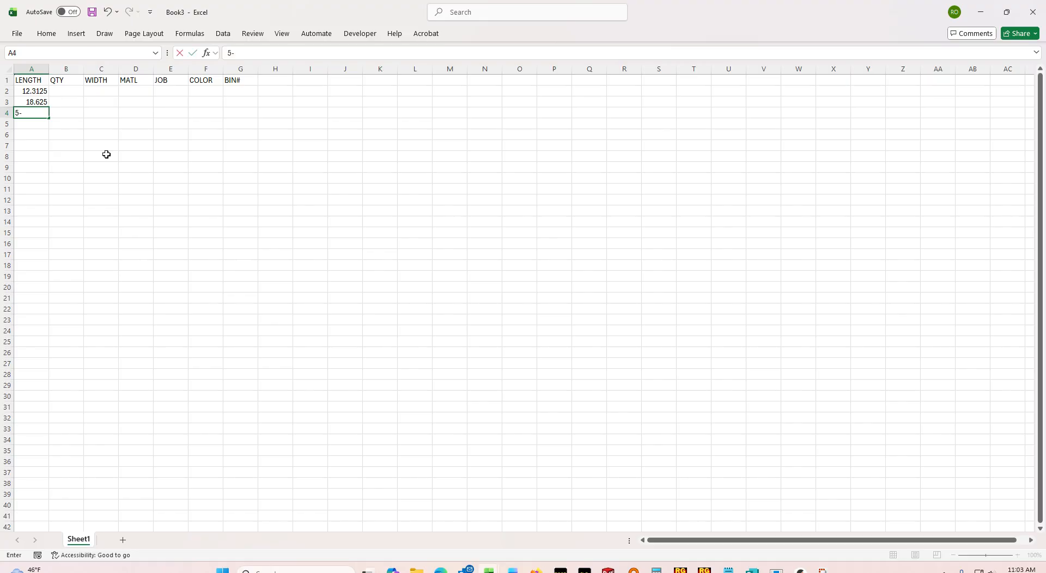
pyautogui.write('875')
pyautogui.press('Return')
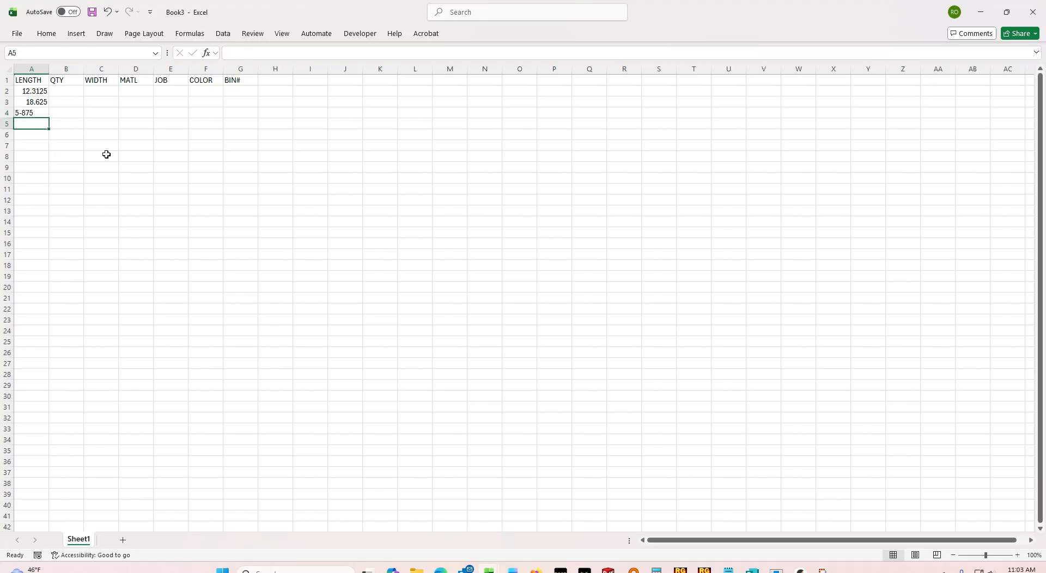
pyautogui.press('Up')
pyautogui.write('5.875')
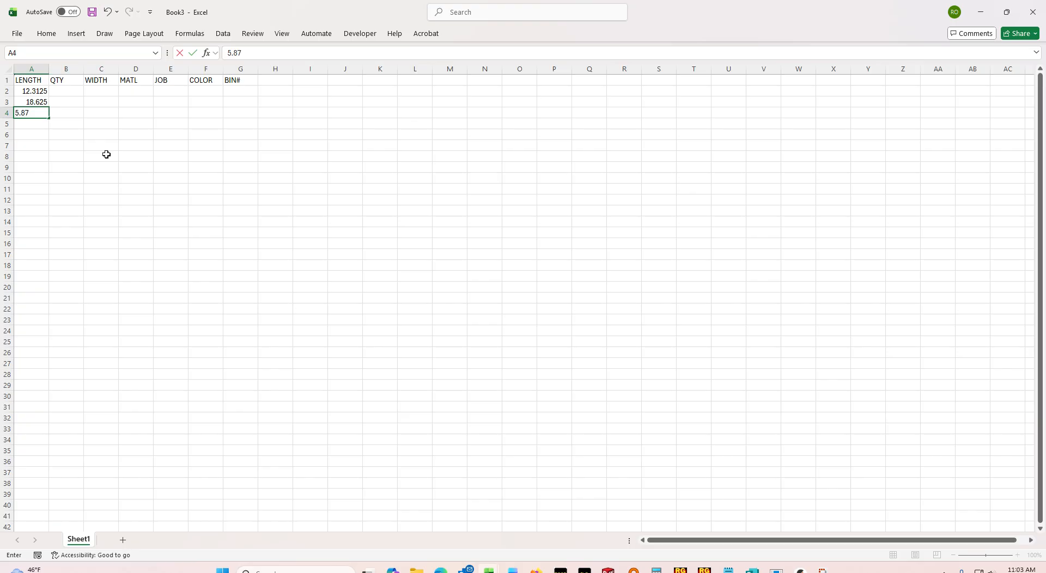
pyautogui.press('Return')
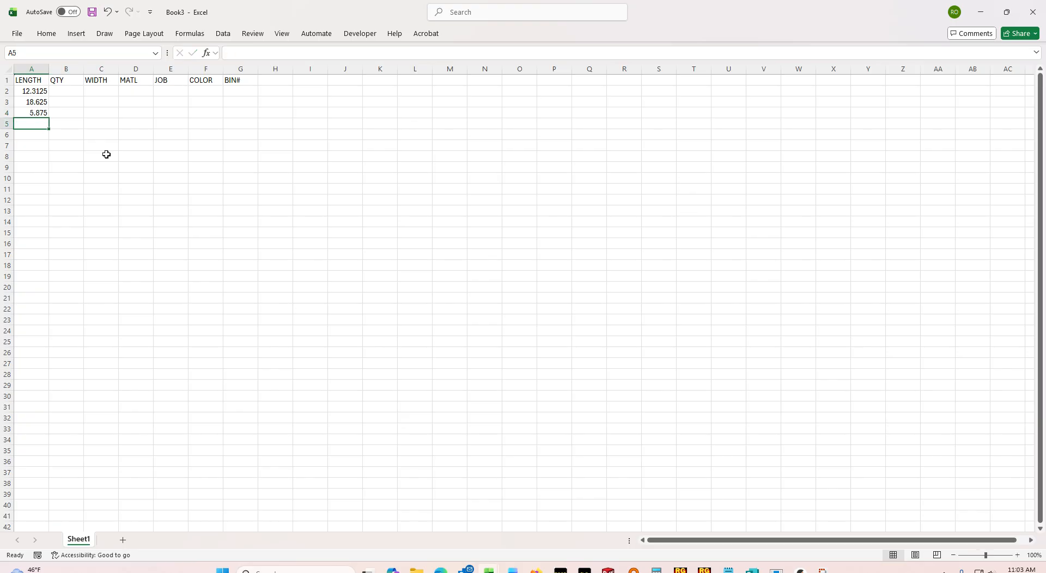
# Step: Enter the decimal lengths 6.25, 65.75 and 25.25 in A5 through A7 under LENGTH
pyautogui.write('6.25')
pyautogui.press('Return')
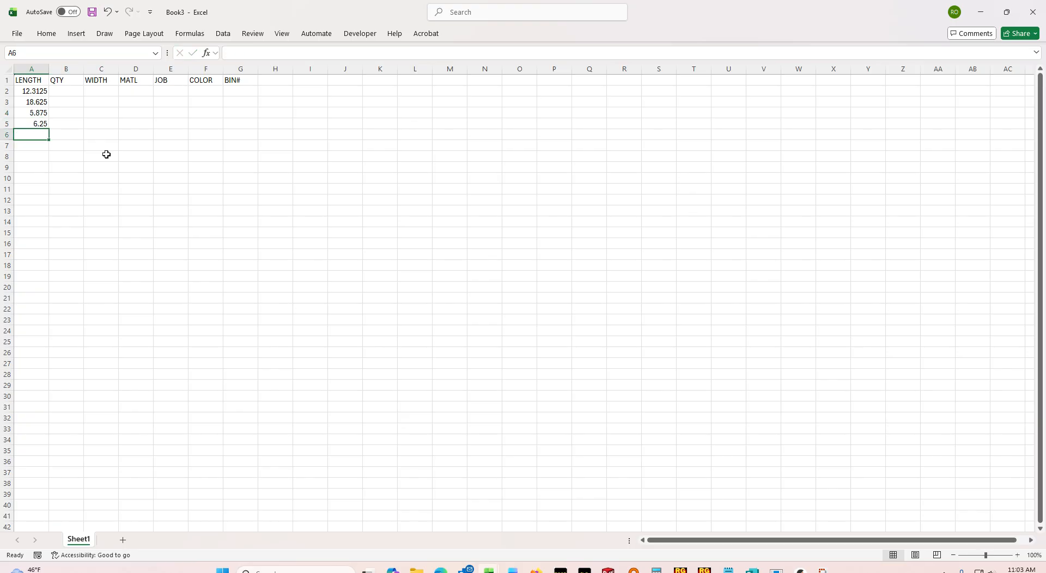
pyautogui.write('65')
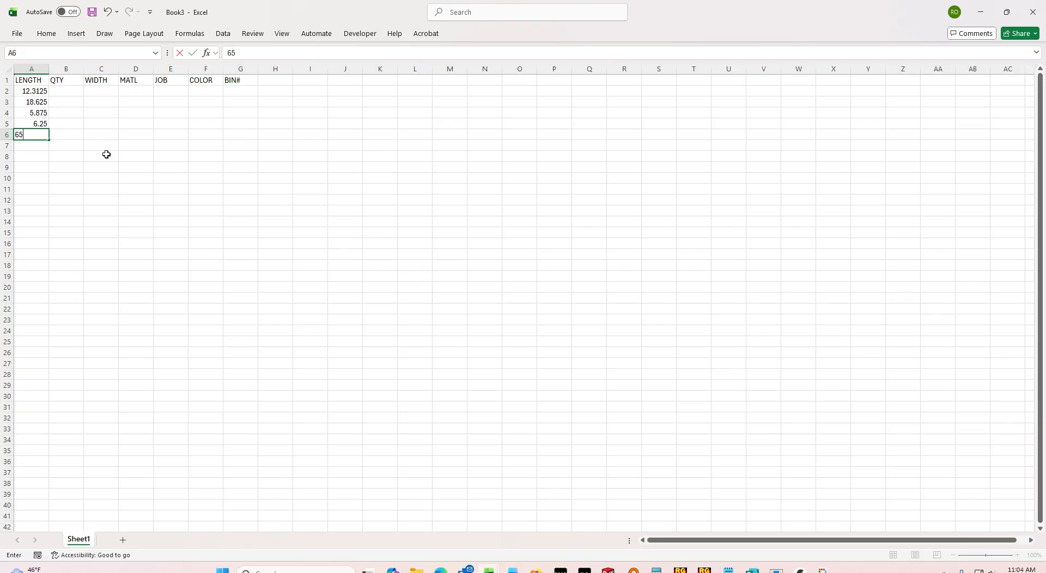
pyautogui.write('.75')
pyautogui.press('Return')
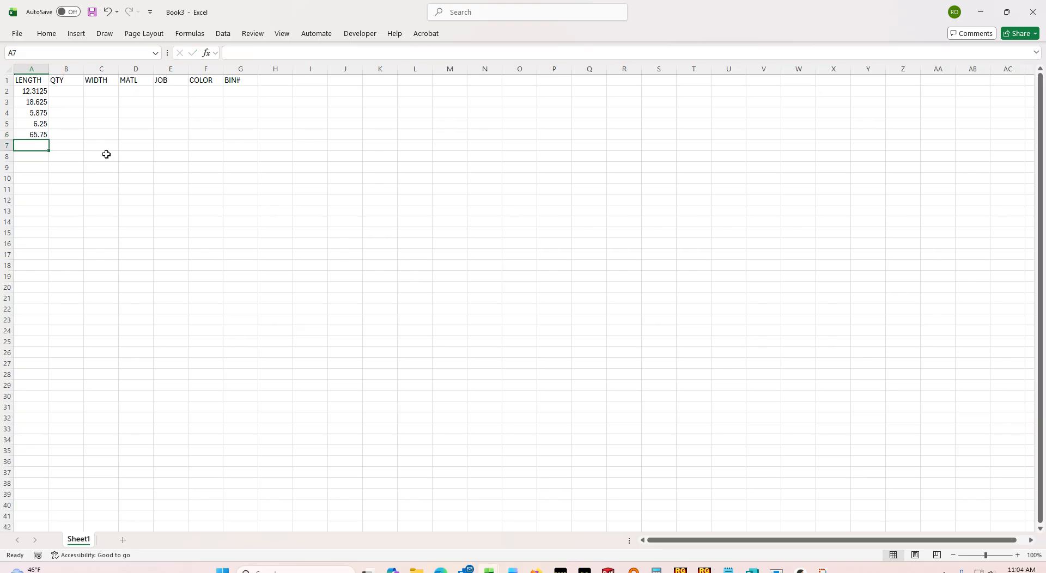
pyautogui.write('25.25')
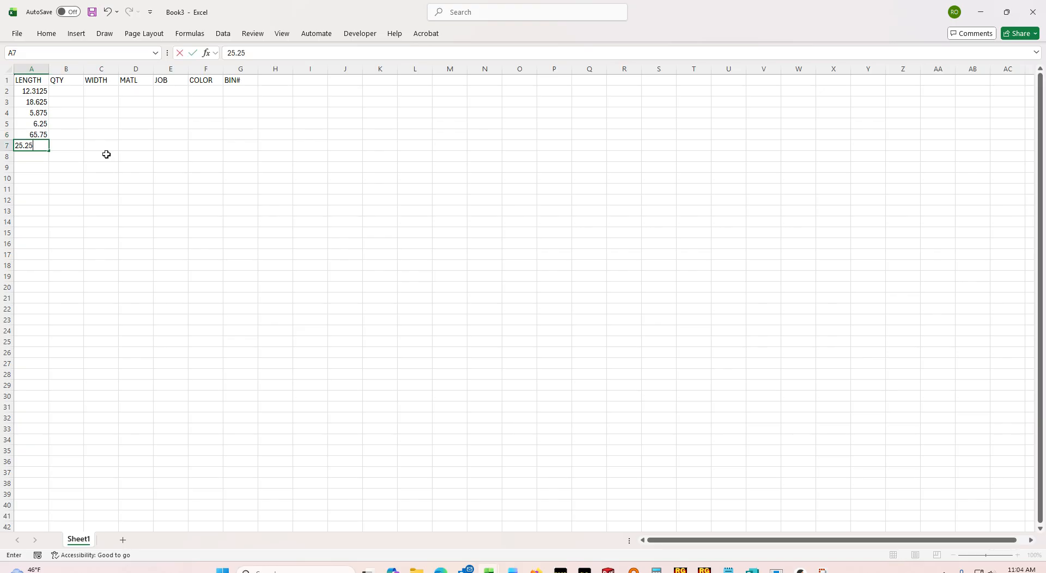
pyautogui.press('Return')
# Step: Enter the quantities 3, 5, 8, 2, 12 and 16 in B2 through B7 under QTY
pyautogui.click(66, 88)
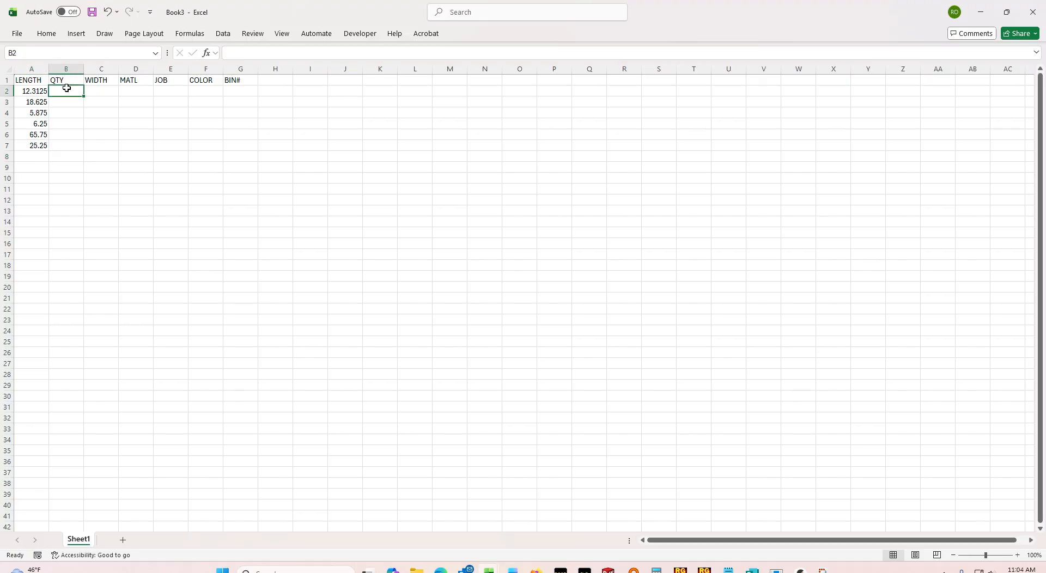
pyautogui.write('3')
pyautogui.press('Return')
pyautogui.write('5')
pyautogui.press('Return')
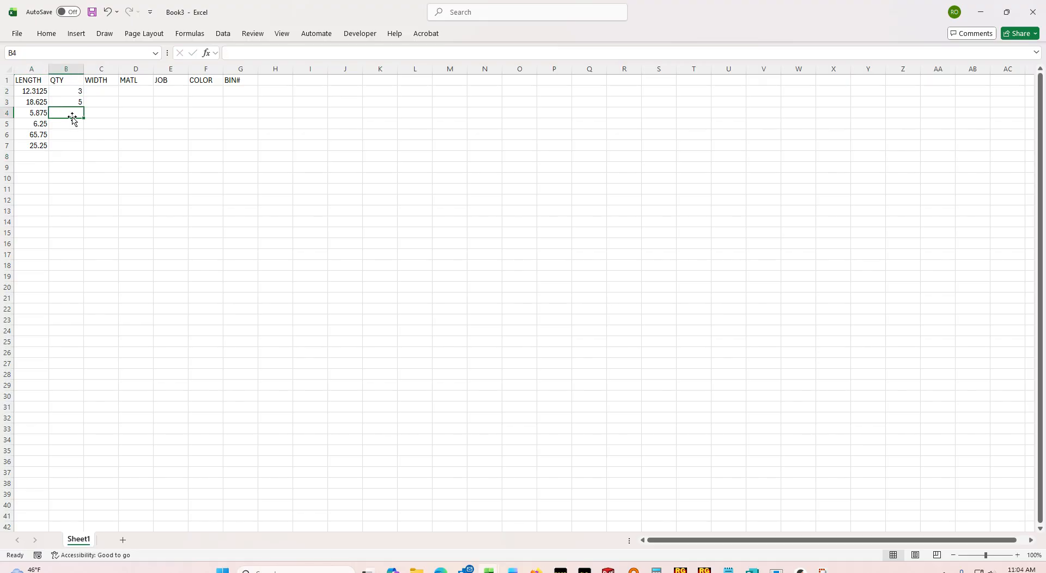
pyautogui.write('8')
pyautogui.press('Return')
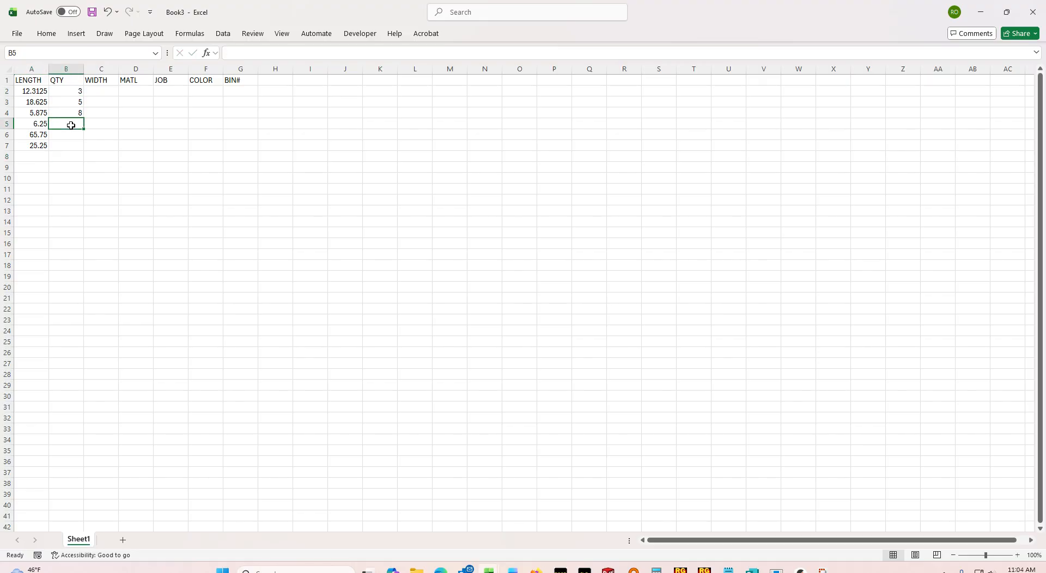
pyautogui.write('2')
pyautogui.press('Return')
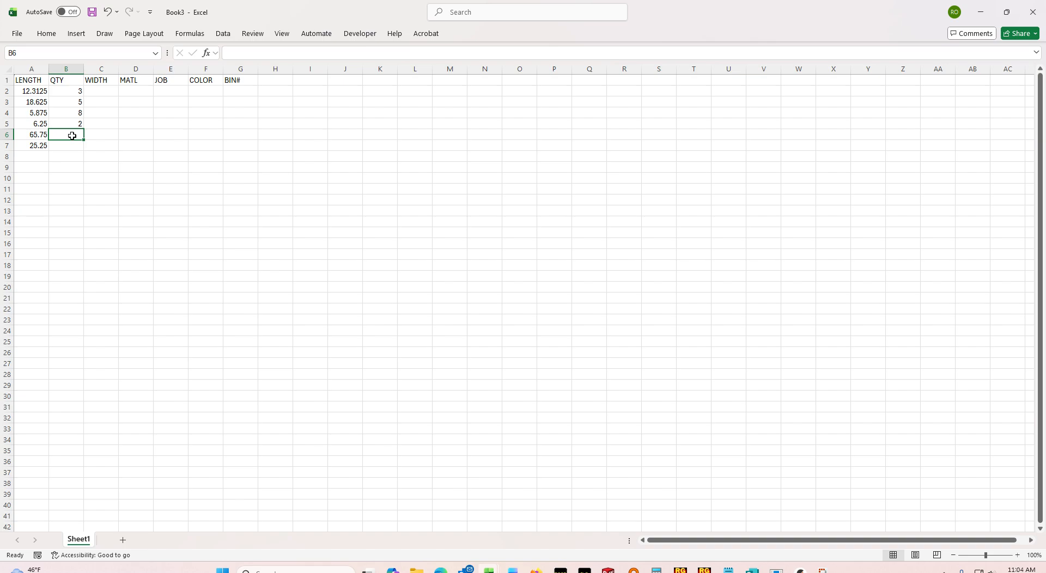
pyautogui.write('12')
pyautogui.press('Return')
pyautogui.write('16')
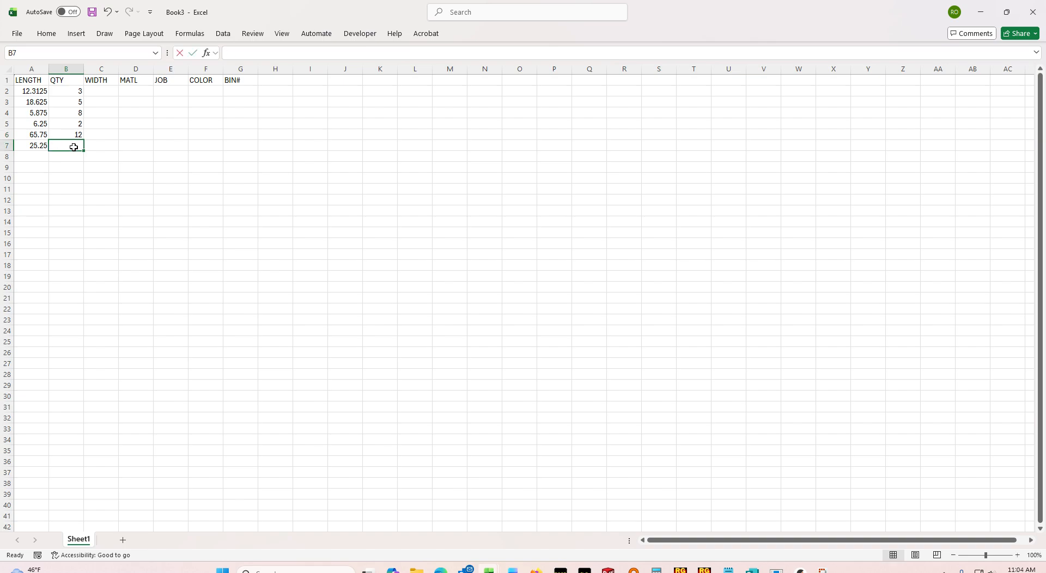
pyautogui.press('Return')
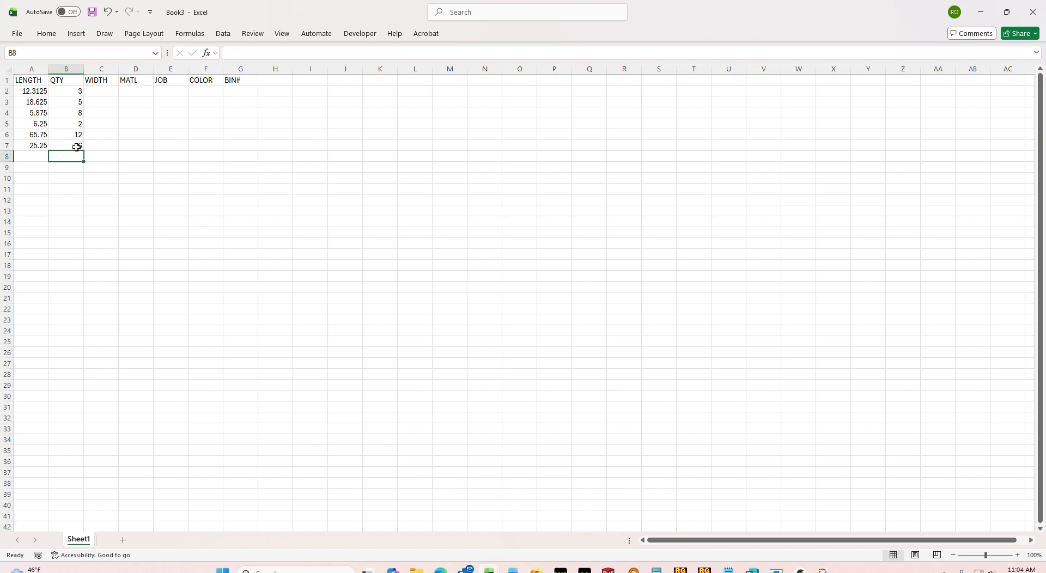
# Step: Enter 3/4 OAK as the material in D2 through D4 under MATL
pyautogui.click(105, 90)
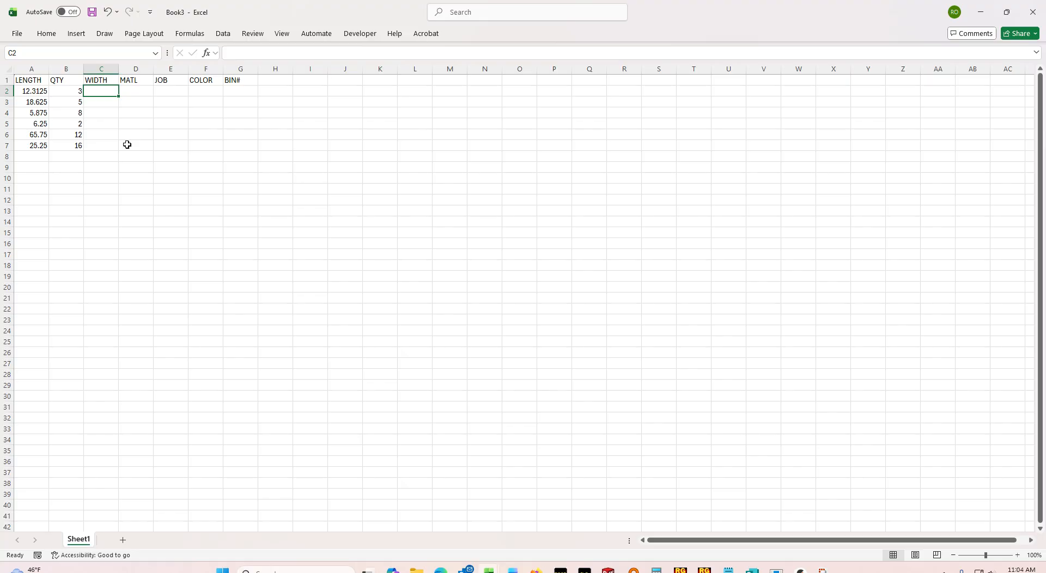
pyautogui.click(136, 91)
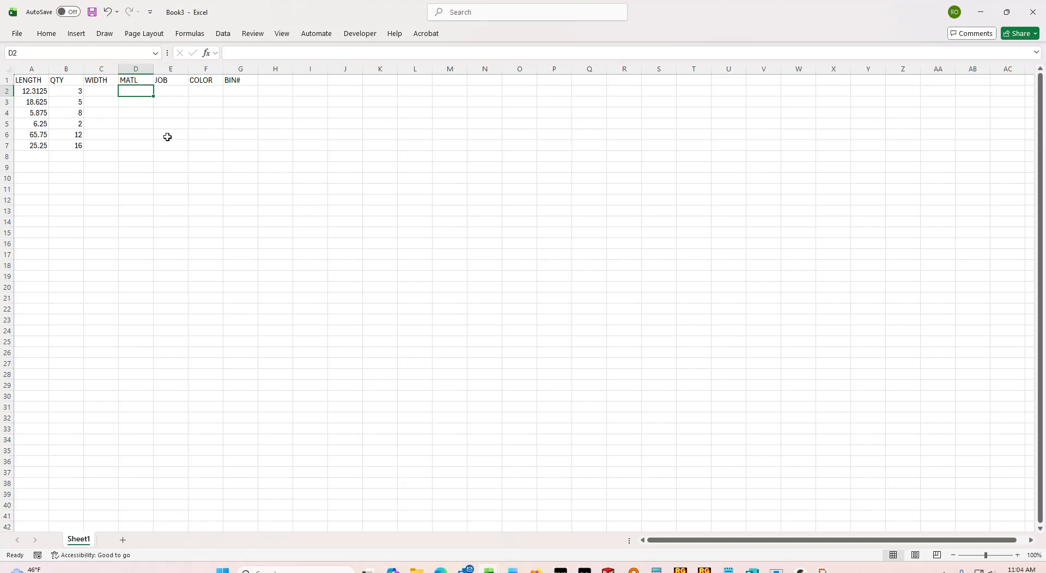
pyautogui.write('3/4 OAK')
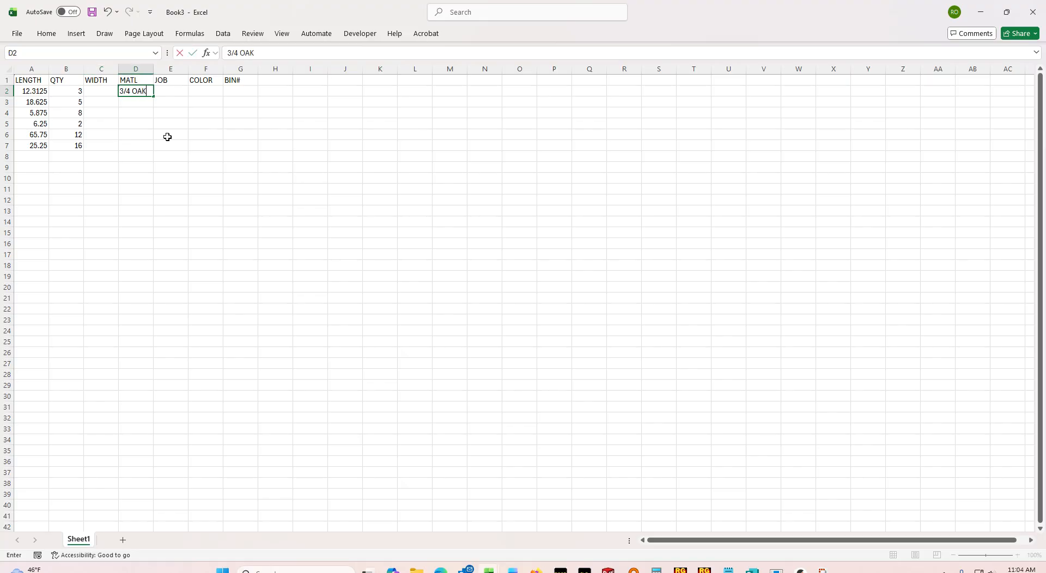
pyautogui.press('Return')
pyautogui.write('3')
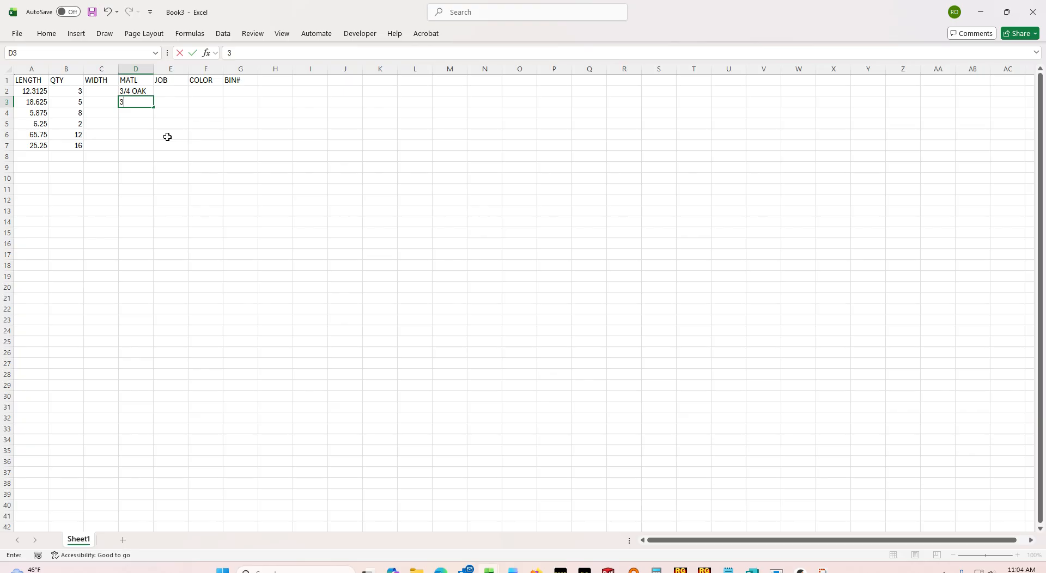
pyautogui.write('/4 OAK')
pyautogui.press('Return')
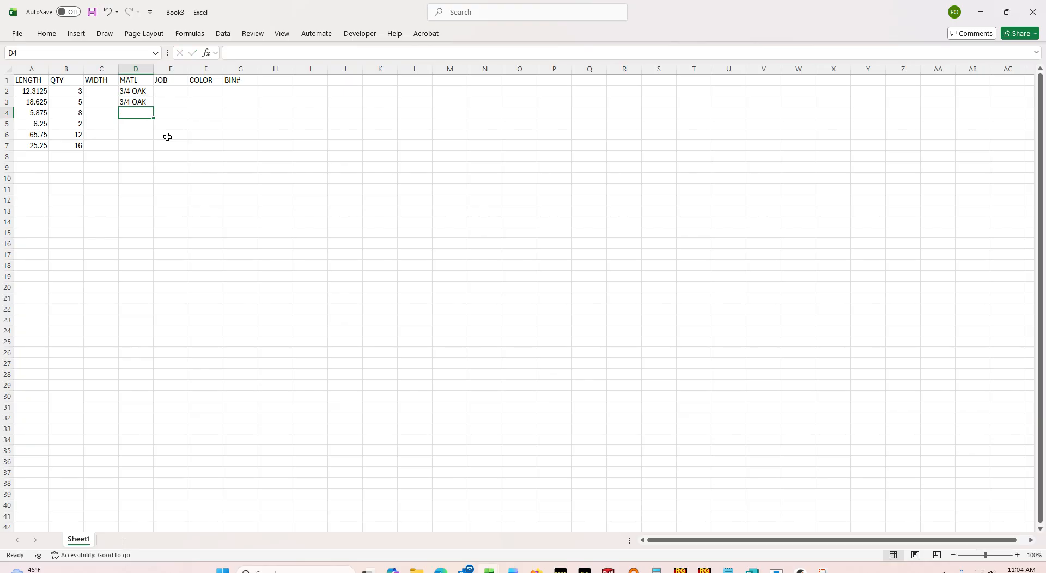
pyautogui.write('3/4 OAK')
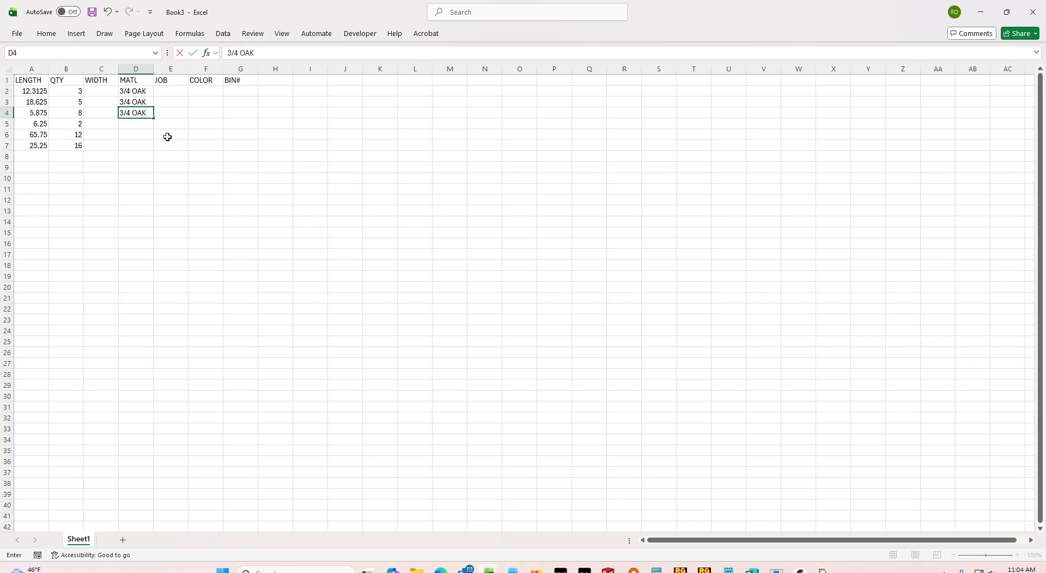
pyautogui.press('Return')
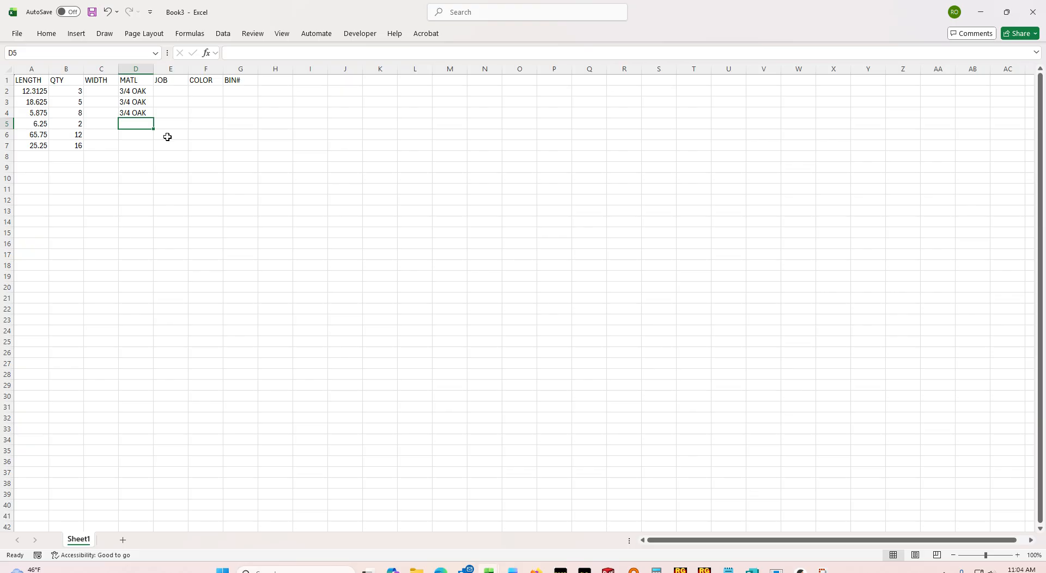
# Step: Enter 3/4 PINE as the material in D5 through D7, correcting any misspelled entry
pyautogui.write('3/4 PINE')
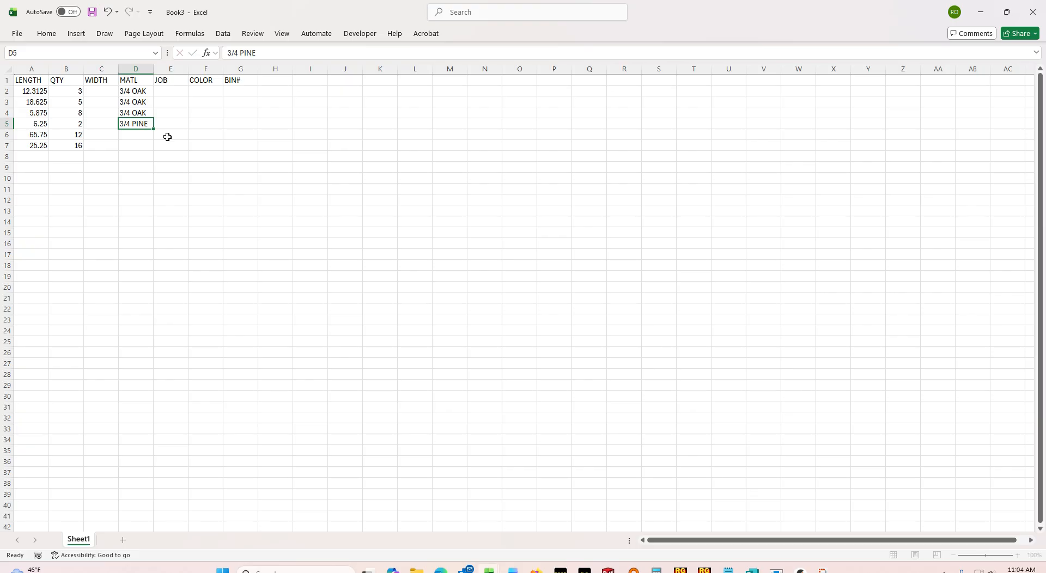
pyautogui.press('Return')
pyautogui.write('3/4 PIN3')
pyautogui.press('Return')
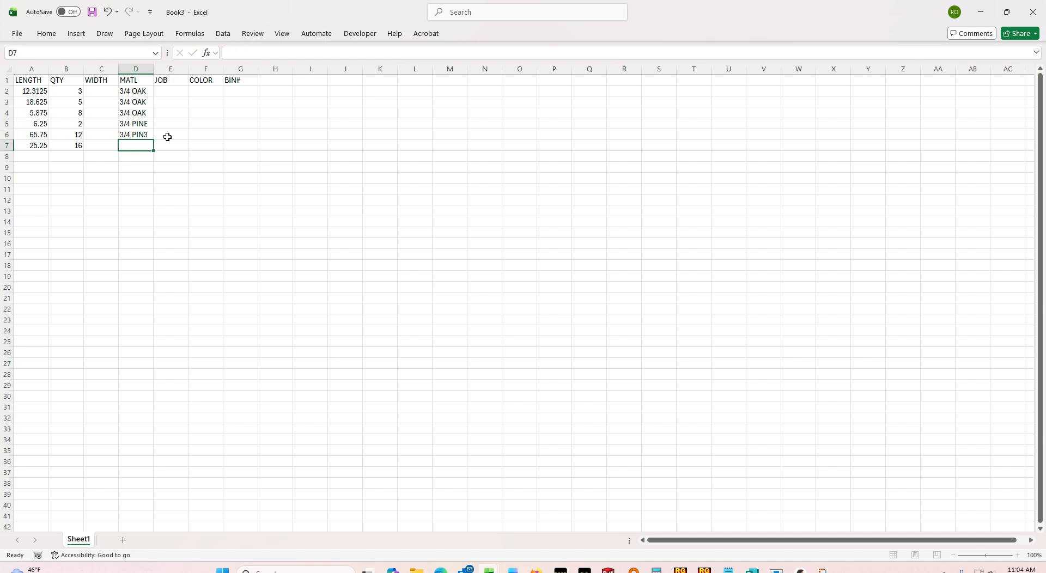
pyautogui.write('3/4 PINE')
pyautogui.press('Up')
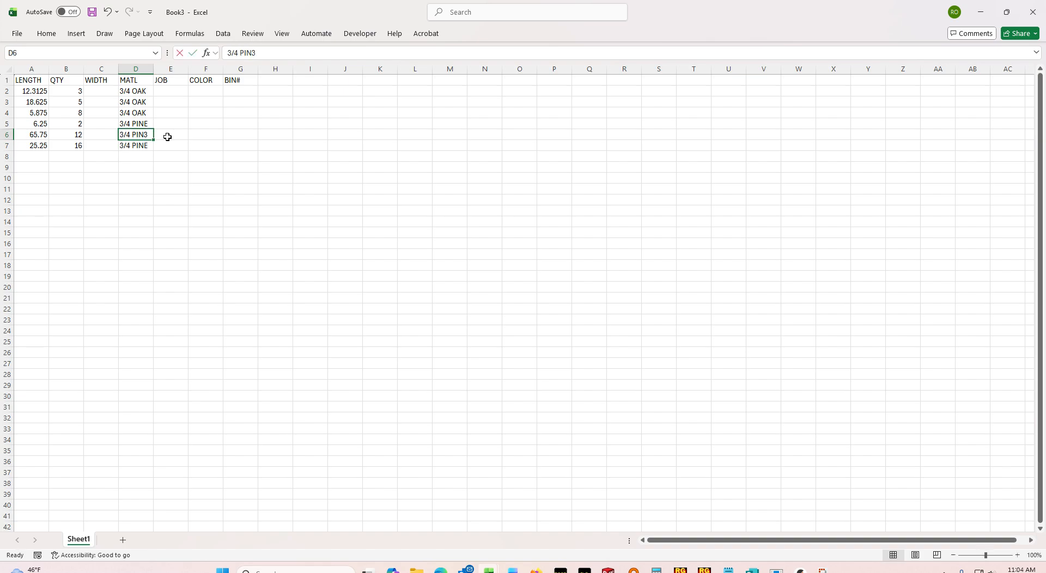
pyautogui.write('3/4 PINE')
pyautogui.press('Up')
# Step: Enter the widths 2, 2 and 3 for the oak rows in C2 through C4 under WIDTH
pyautogui.press('Left')
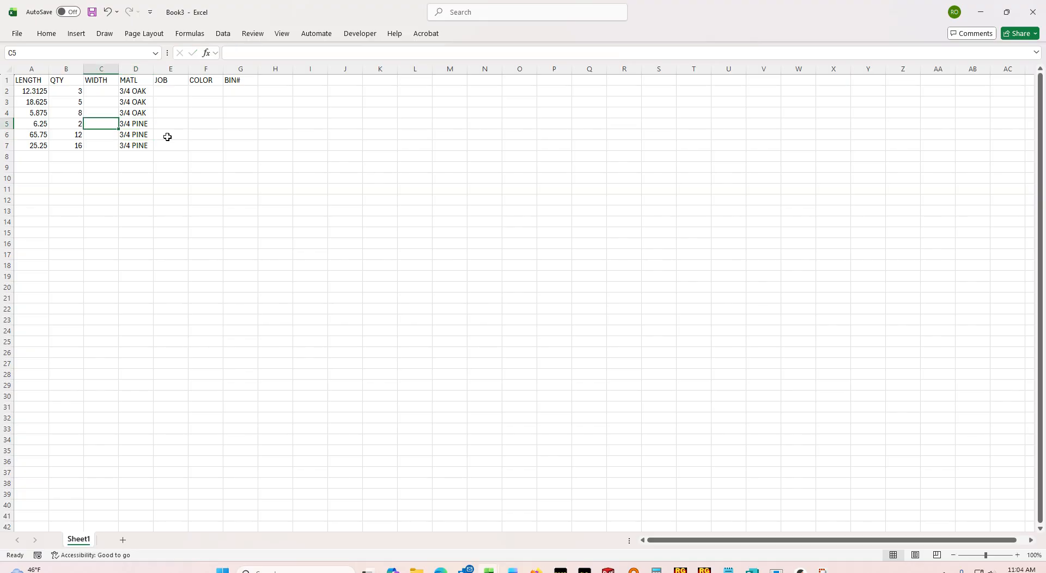
pyautogui.press('Up')
pyautogui.press('Up')
pyautogui.press('Up')
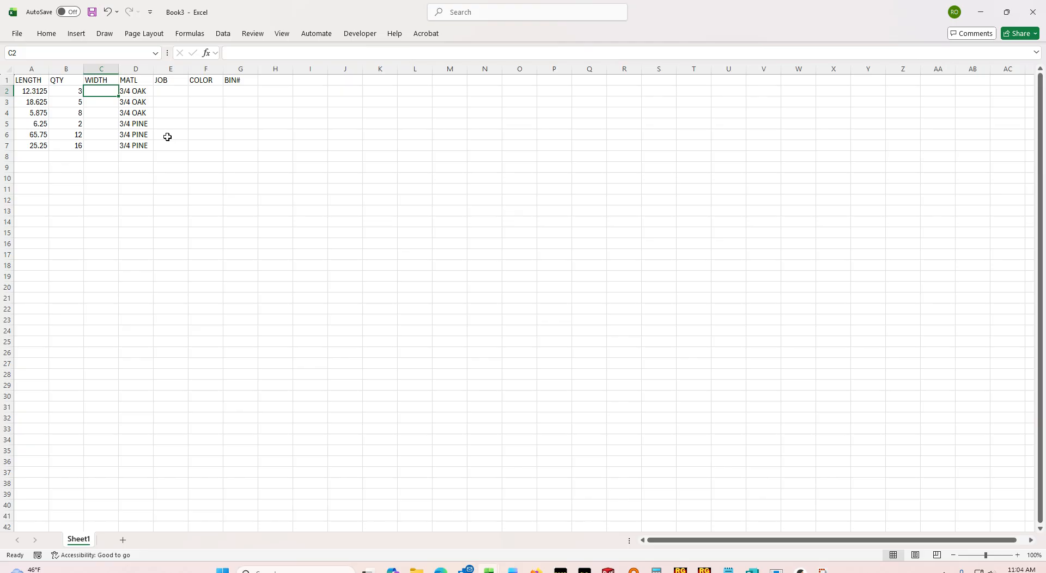
pyautogui.write('2')
pyautogui.press('Return')
pyautogui.write('2')
pyautogui.press('Return')
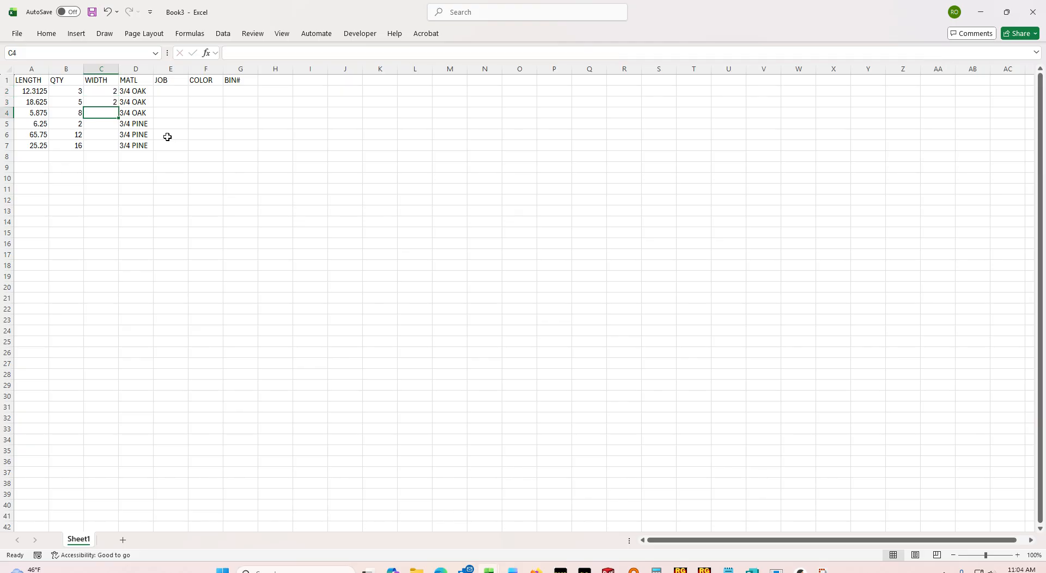
pyautogui.write('3')
pyautogui.press('Return')
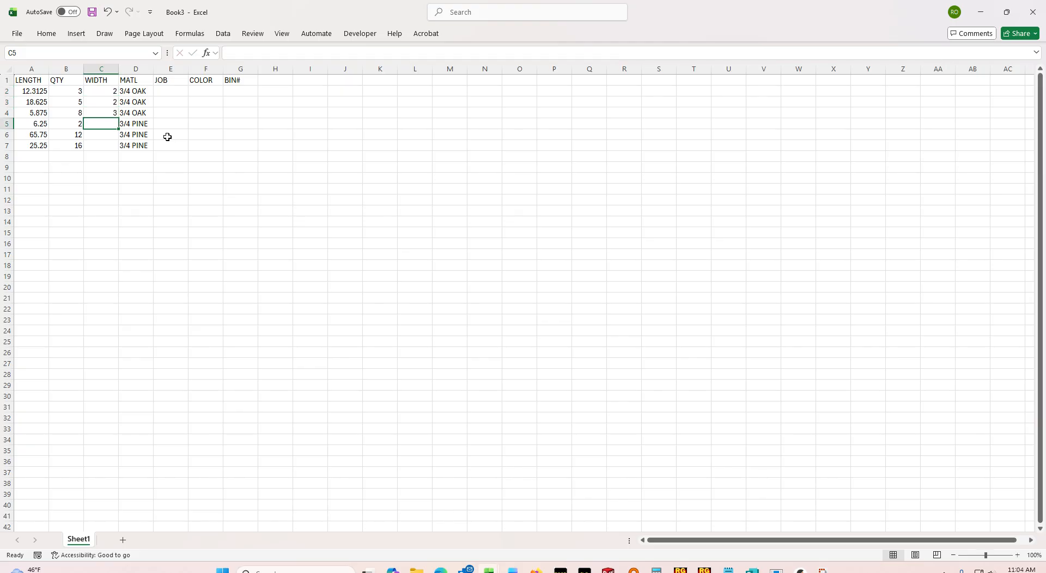
# Step: Try a width of 1 in C5 and C6, and change the C5 width to 3
pyautogui.write('1')
pyautogui.press('Return')
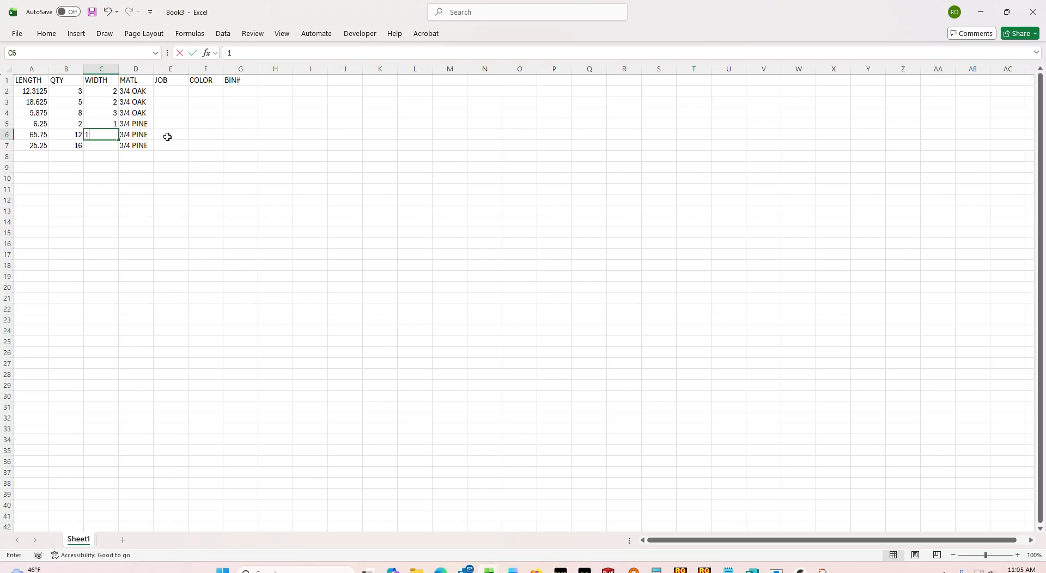
pyautogui.write('1')
pyautogui.press('Up')
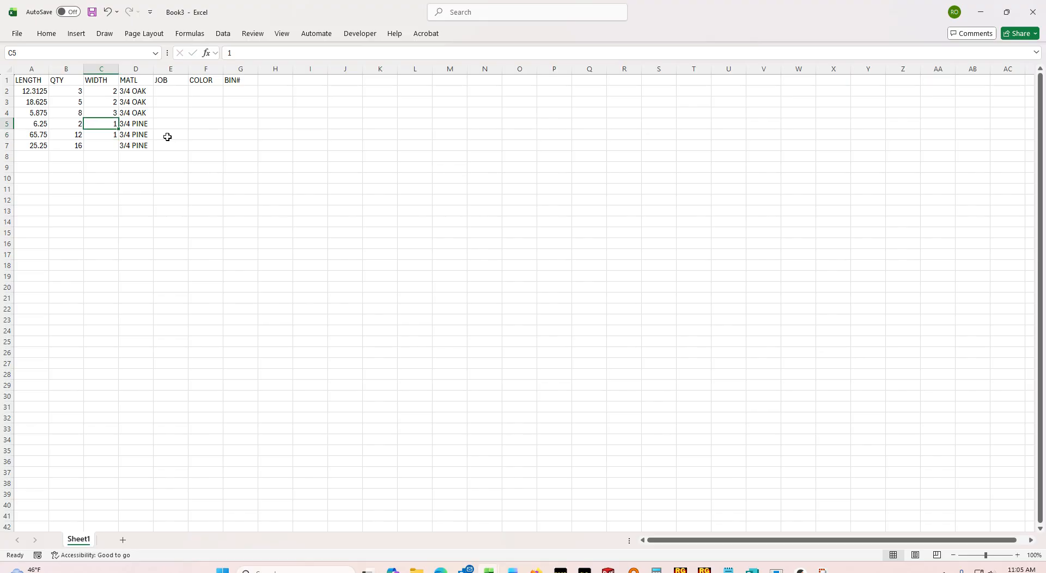
pyautogui.write('3')
pyautogui.press('Return')
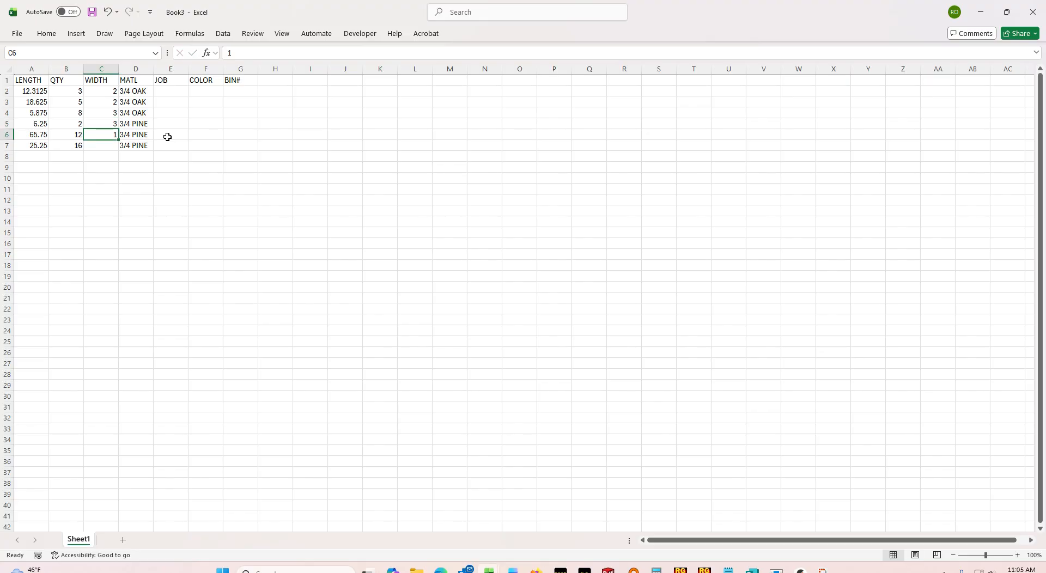
pyautogui.press('Up')
# Step: Set the width to 2.5 for all three pine rows, C5 through C7
pyautogui.write('2.5')
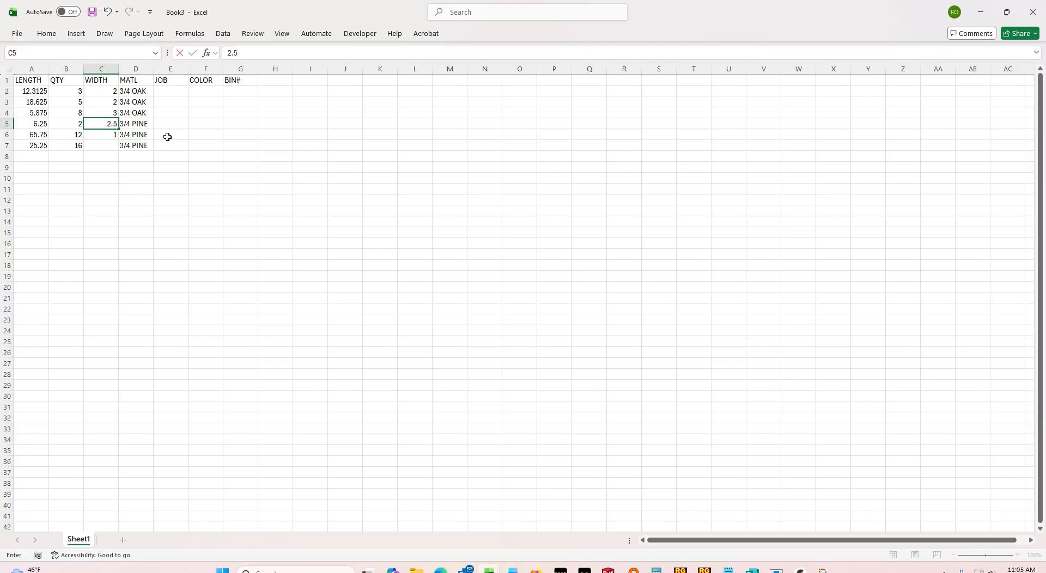
pyautogui.press('Return')
pyautogui.write('2.85')
pyautogui.press('Return')
pyautogui.press('Up')
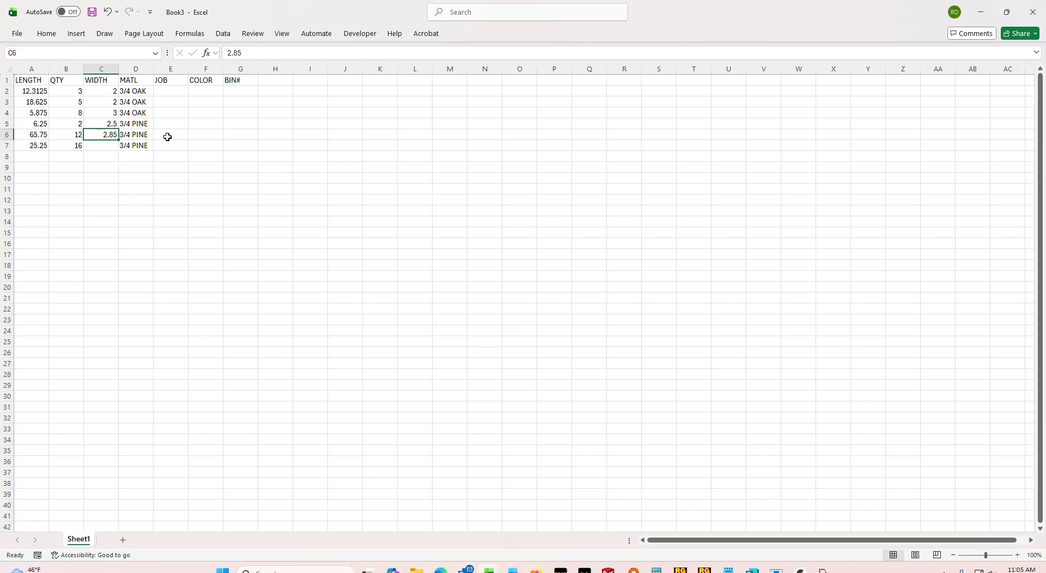
pyautogui.write('2.5')
pyautogui.press('Return')
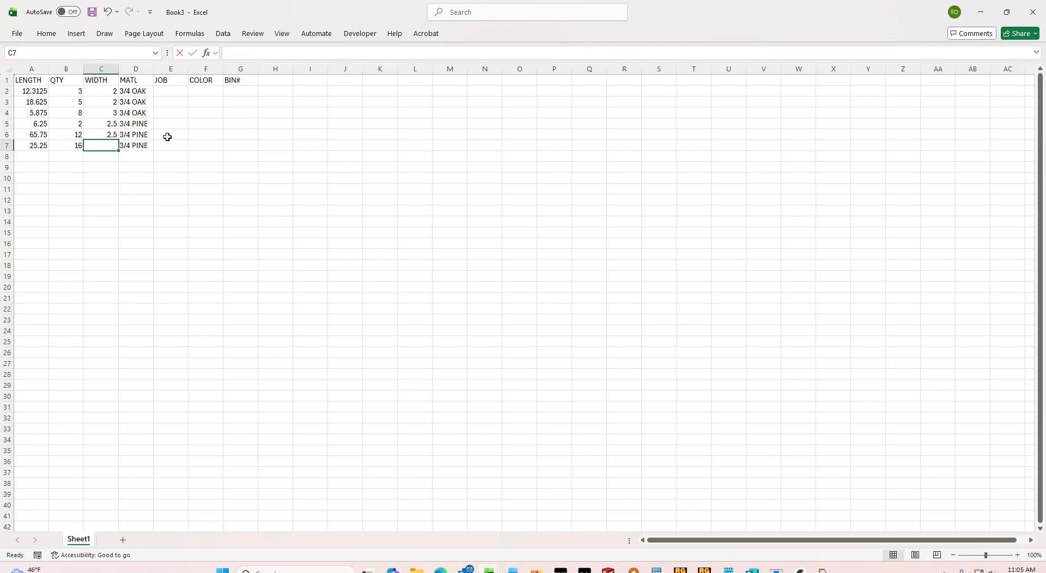
pyautogui.write('2.5')
pyautogui.press('Return')
pyautogui.press('Return')
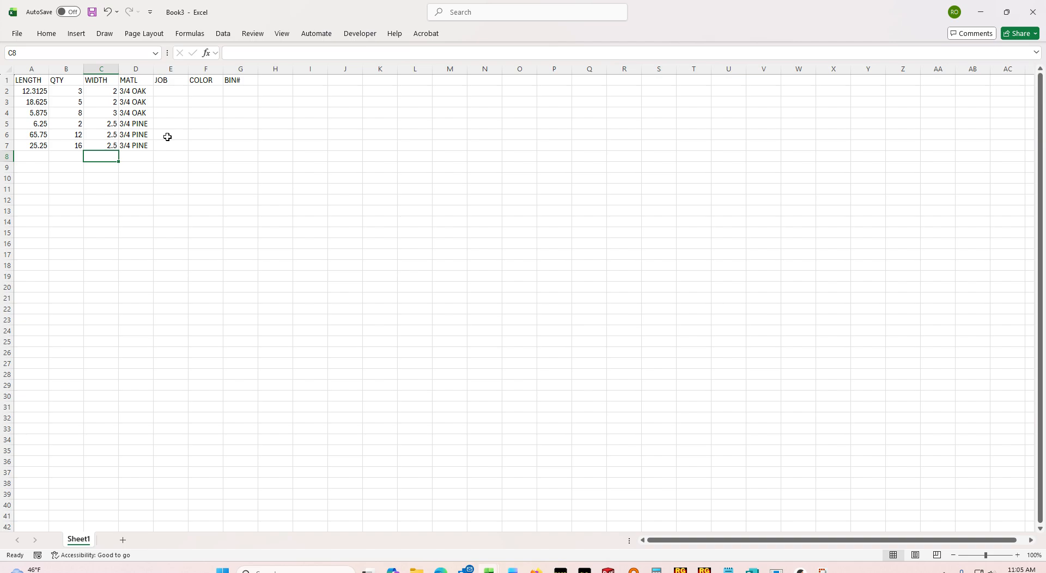
# Step: Enter job 33 for the three oak rows in E2 through E4 under JOB
pyautogui.click(173, 91)
pyautogui.write('33')
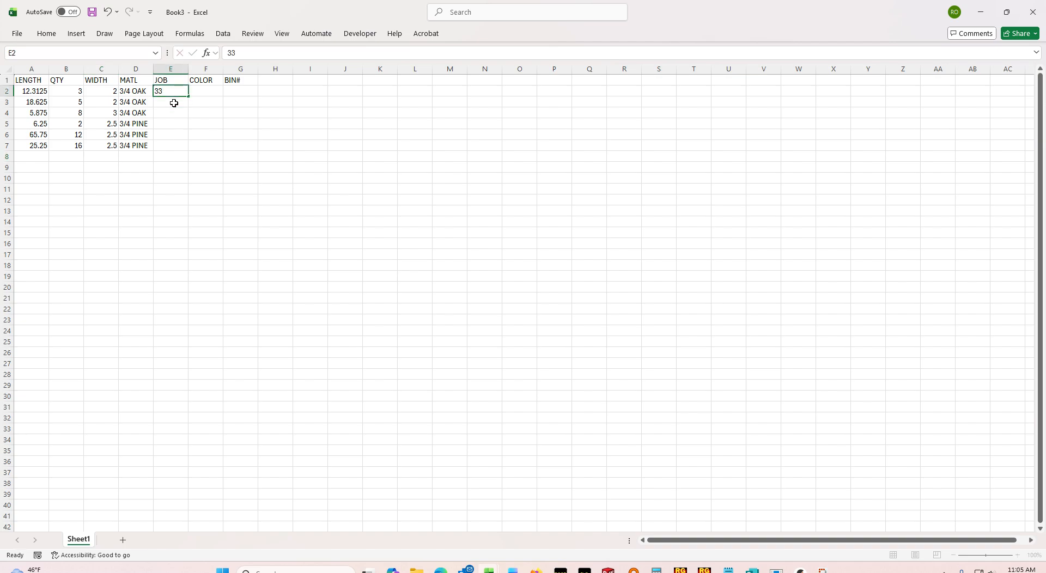
pyautogui.press('Return')
pyautogui.write('33')
pyautogui.press('Return')
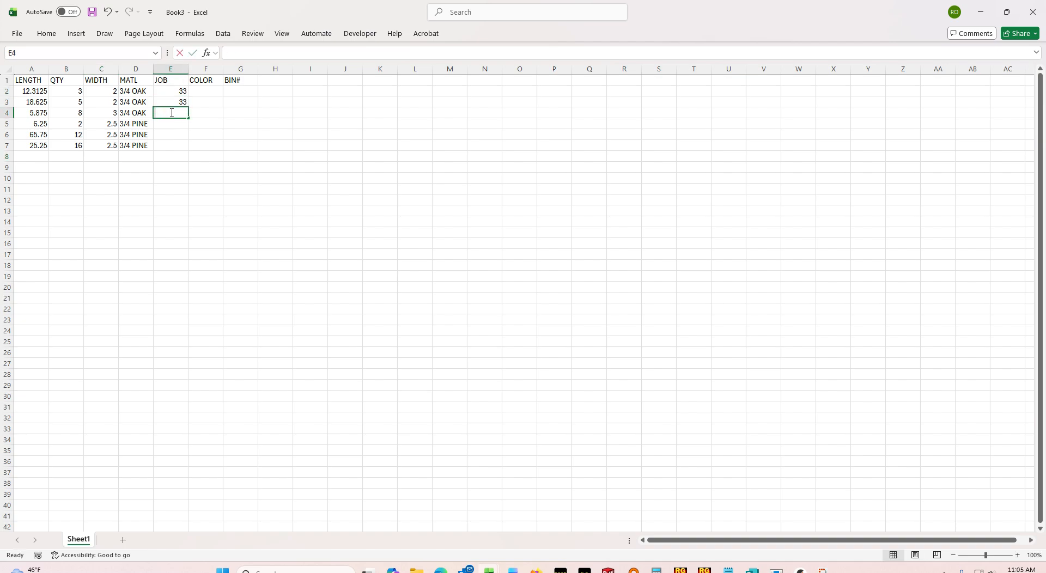
pyautogui.write('33')
pyautogui.press('Return')
# Step: Enter job 45 in E5 and E6 and job 54 in E7 for the pine rows
pyautogui.write('4')
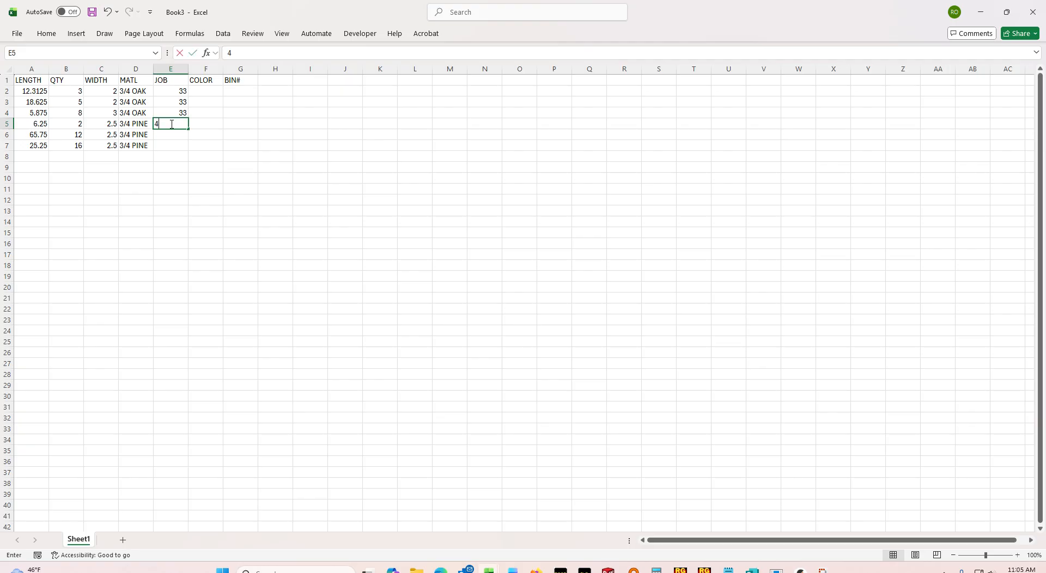
pyautogui.write('5')
pyautogui.press('Return')
pyautogui.write('45')
pyautogui.press('Return')
pyautogui.write('54')
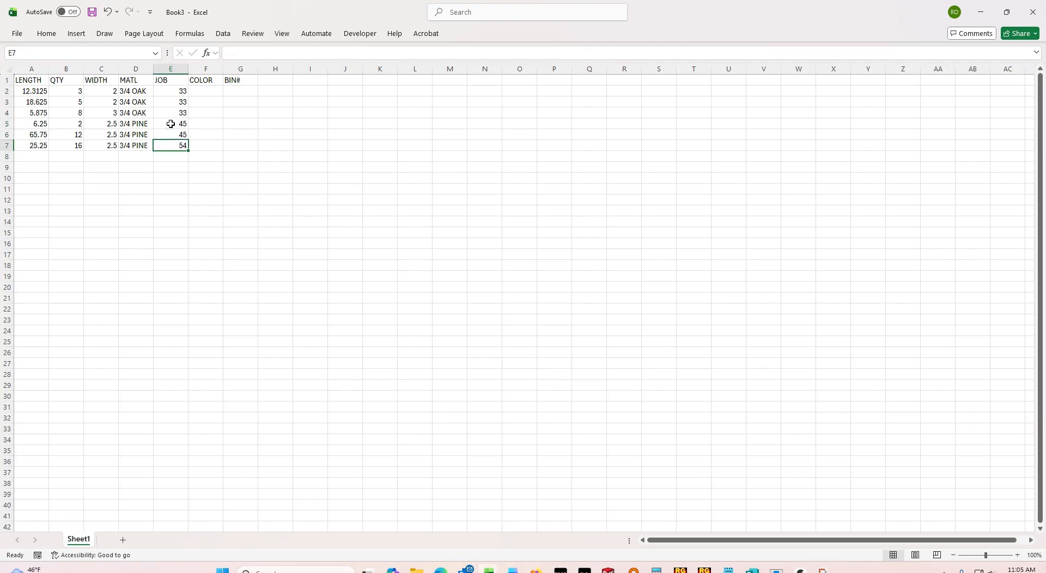
# Step: Change the job number in E7 to 45 and rename the COLOR header in F1 as CAB#
pyautogui.write('45')
pyautogui.press('Return')
pyautogui.press('Up')
pyautogui.press('Up')
pyautogui.press('Up')
pyautogui.press('Up')
pyautogui.press('Up')
pyautogui.press('Up')
pyautogui.press('Right')
pyautogui.press('Up')
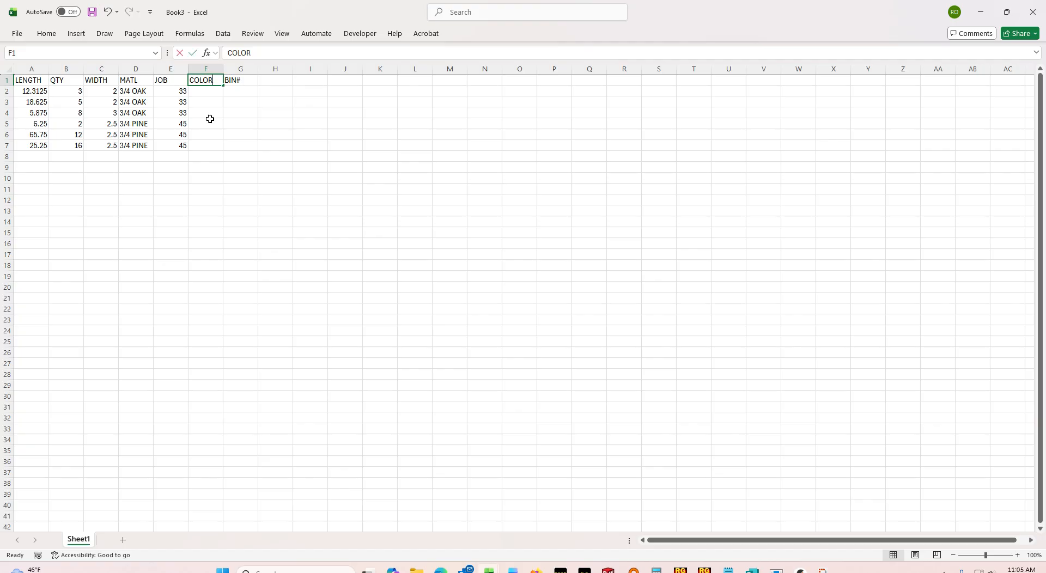
pyautogui.write('CAB#')
pyautogui.press('Return')
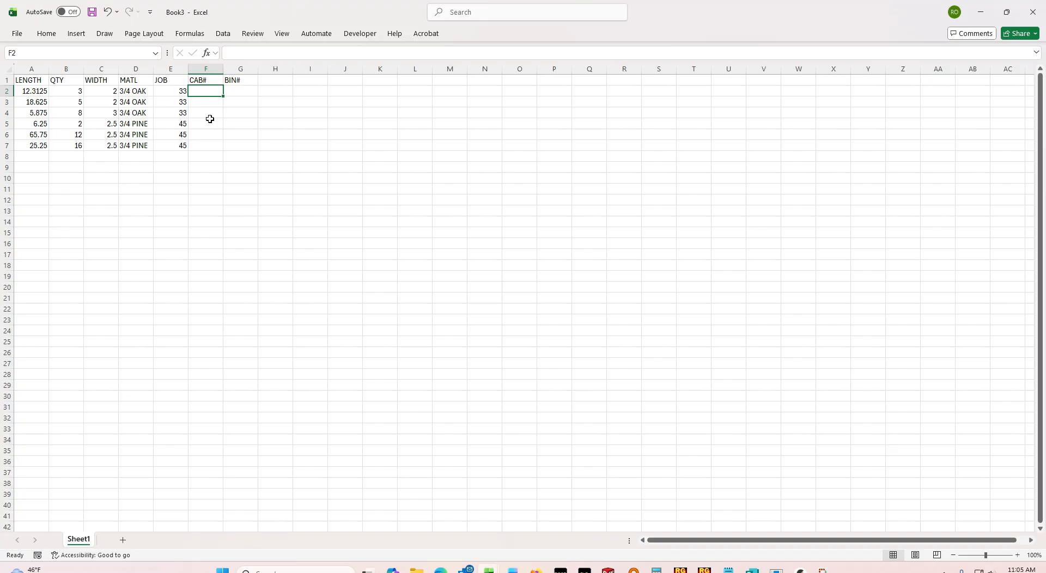
# Step: Enter cabinet number 12 for the three oak rows in F2 through F4
pyautogui.write('12')
pyautogui.press('Return')
pyautogui.write('12')
pyautogui.press('Return')
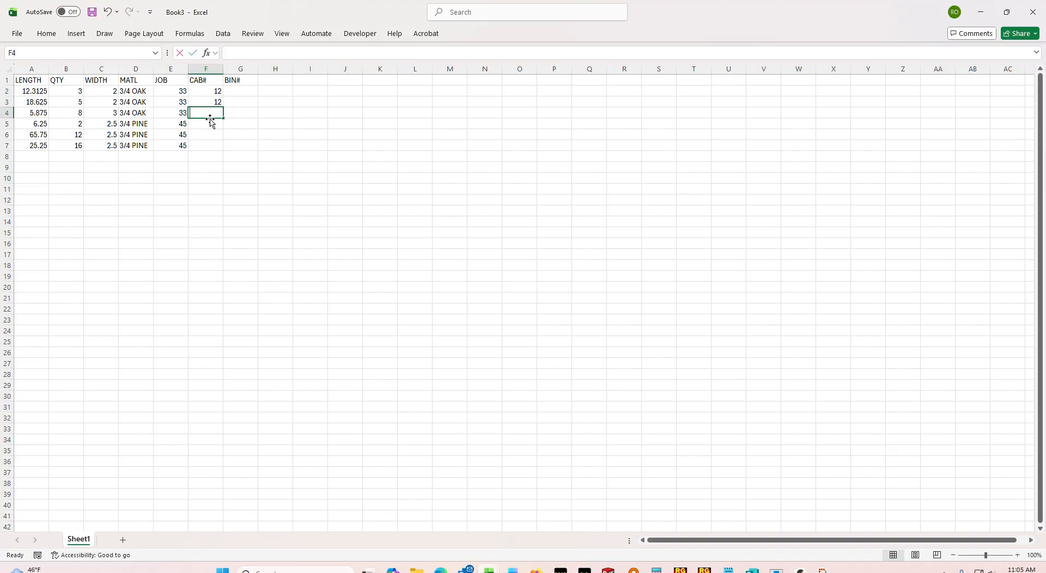
pyautogui.write('12')
pyautogui.press('Return')
# Step: Enter cabinet number 13 for the three pine rows in F5 through F7
pyautogui.write('13')
pyautogui.press('Return')
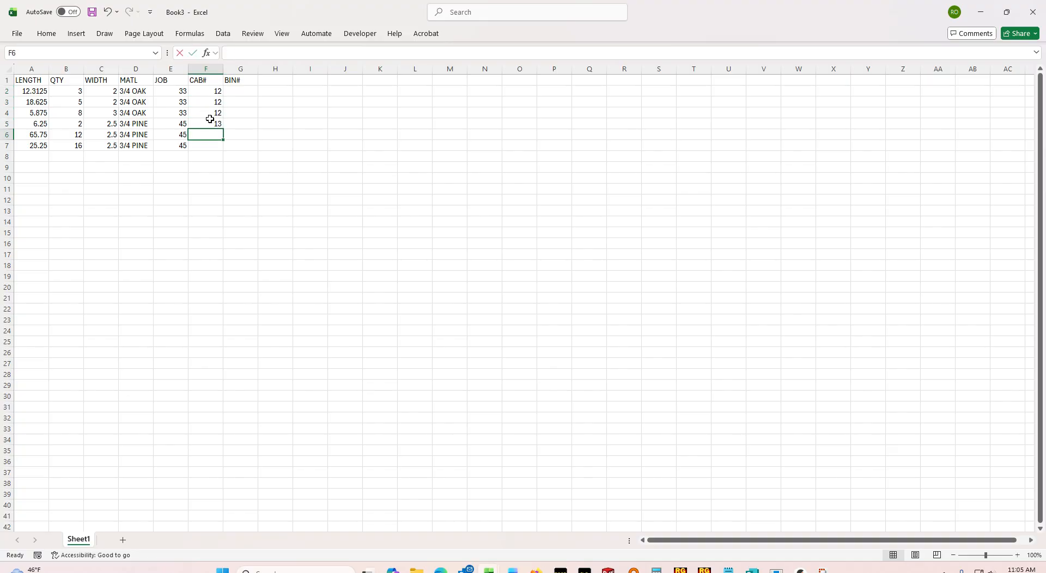
pyautogui.write('13')
pyautogui.press('Return')
pyautogui.write('13')
pyautogui.press('Return')
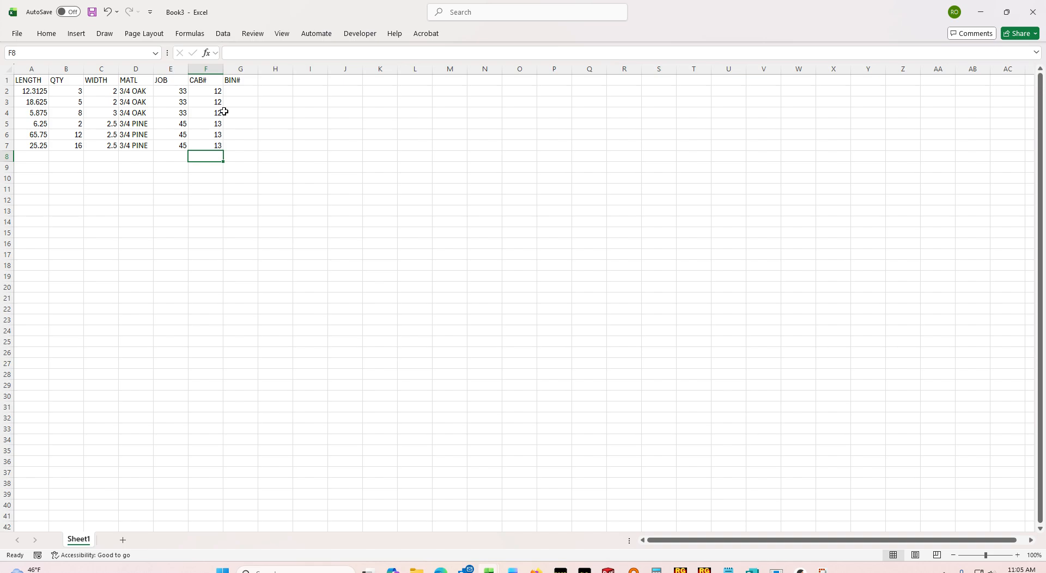
# Step: Number the bins 1 through 6 in G2 through G7 under BIN#
pyautogui.click(241, 91)
pyautogui.write('1')
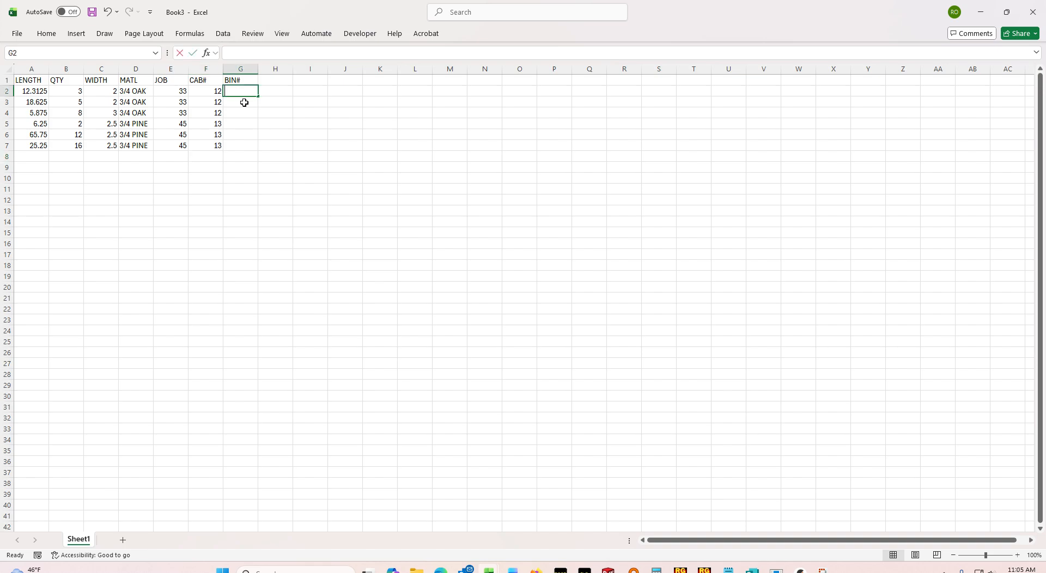
pyautogui.press('Return')
pyautogui.write('2')
pyautogui.press('Return')
pyautogui.write('3')
pyautogui.press('Return')
pyautogui.write('4')
pyautogui.press('Return')
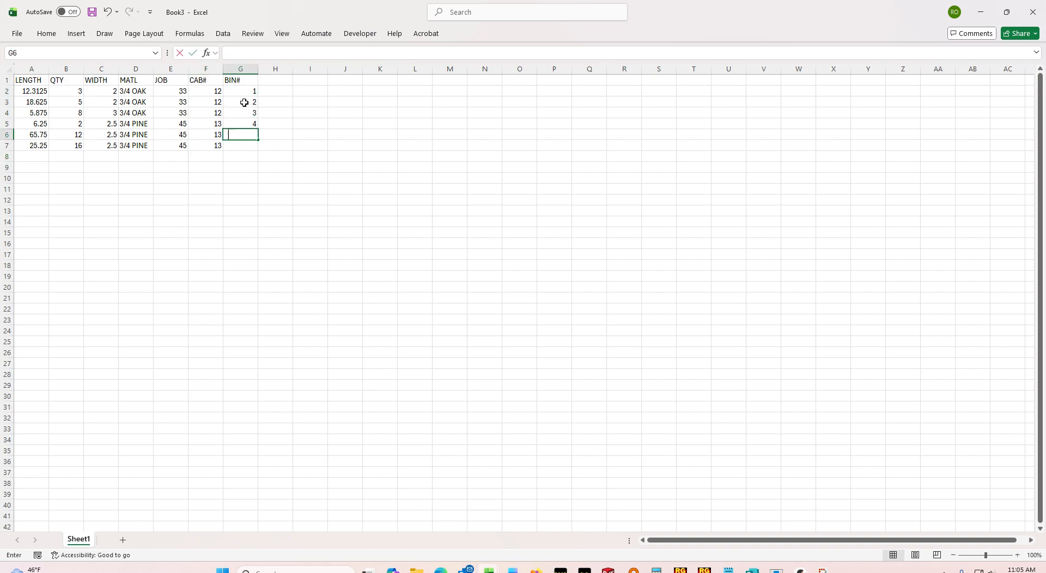
pyautogui.write('5')
pyautogui.press('Return')
pyautogui.write('6')
pyautogui.hotkey('ctrl', 'Return')
pyautogui.press('Return')
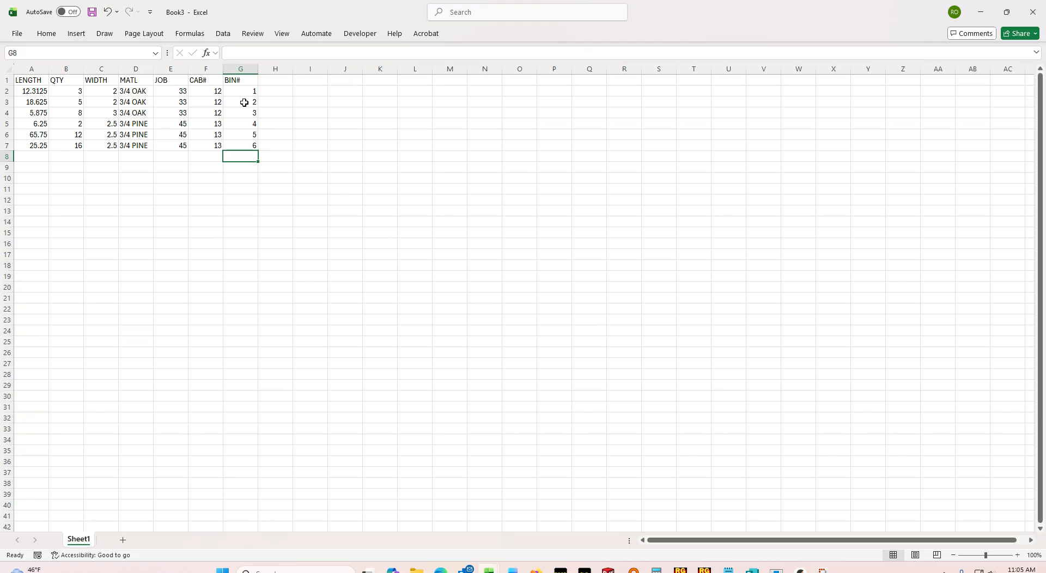
pyautogui.click(145, 209)
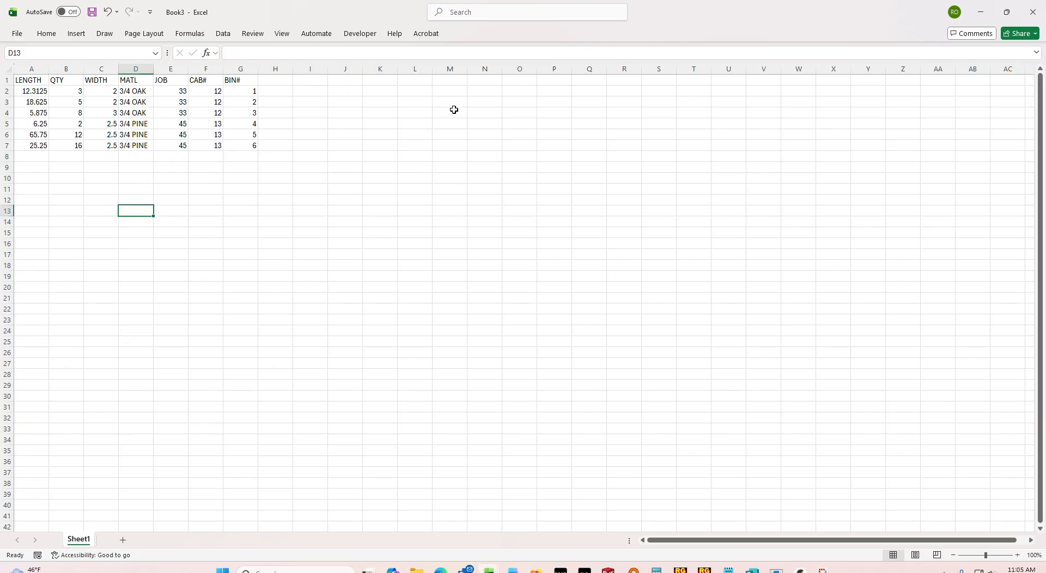
# Step: Start saving the workbook under a new name with CSV (Comma delimited) as the file type
pyautogui.click(17, 35)
pyautogui.click(37, 180)
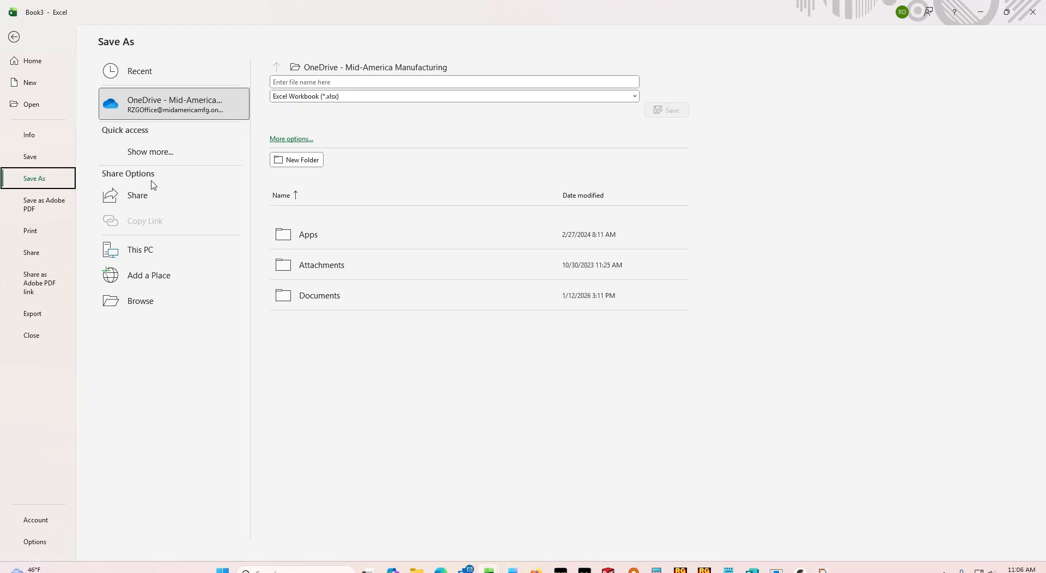
pyautogui.click(519, 101)
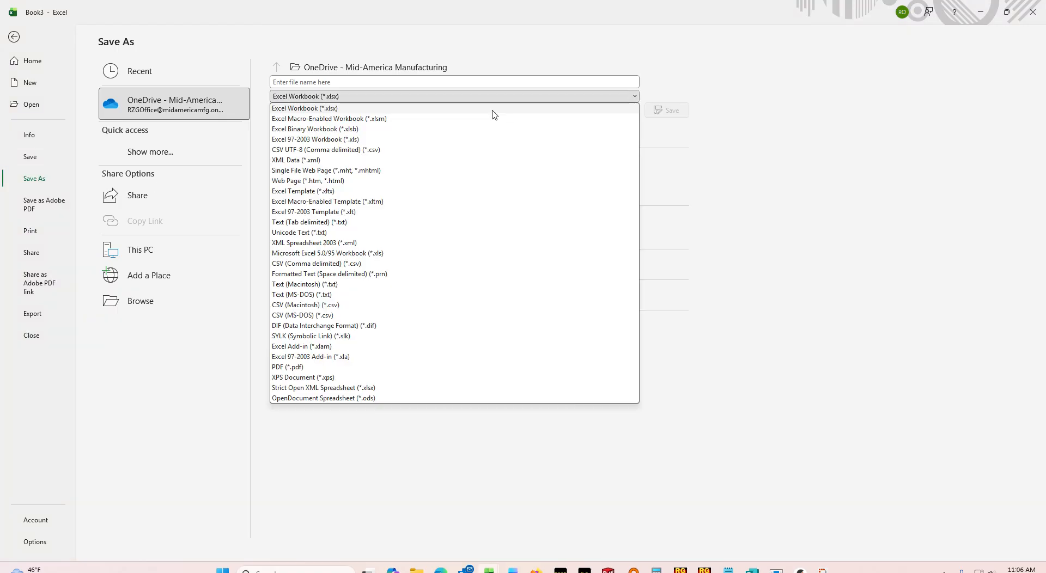
pyautogui.click(322, 265)
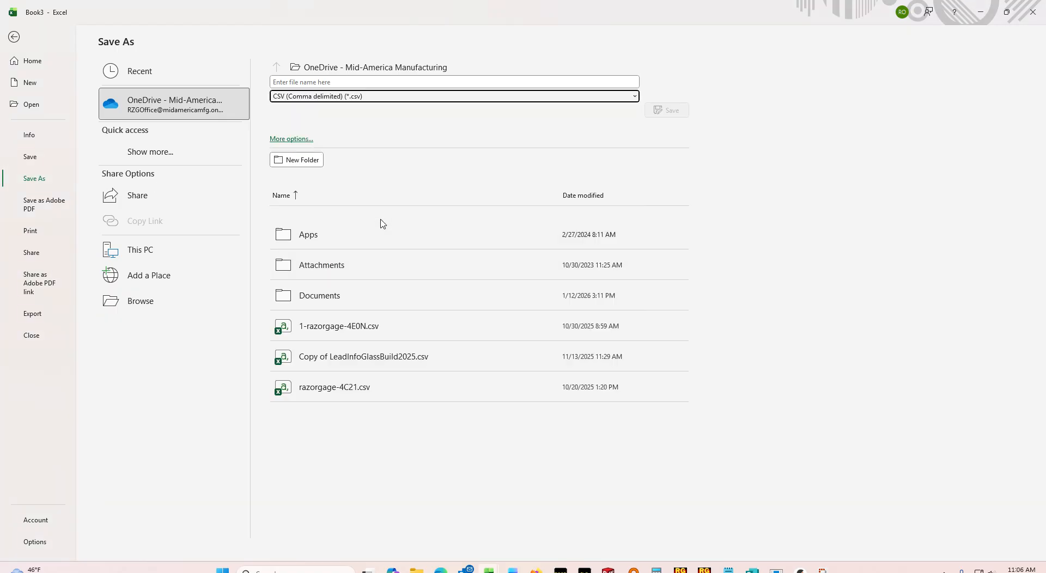
# Step: Enter CUT LIST DEMO 3 as the file name for the CSV
pyautogui.click(309, 81)
pyautogui.write('DEMO')
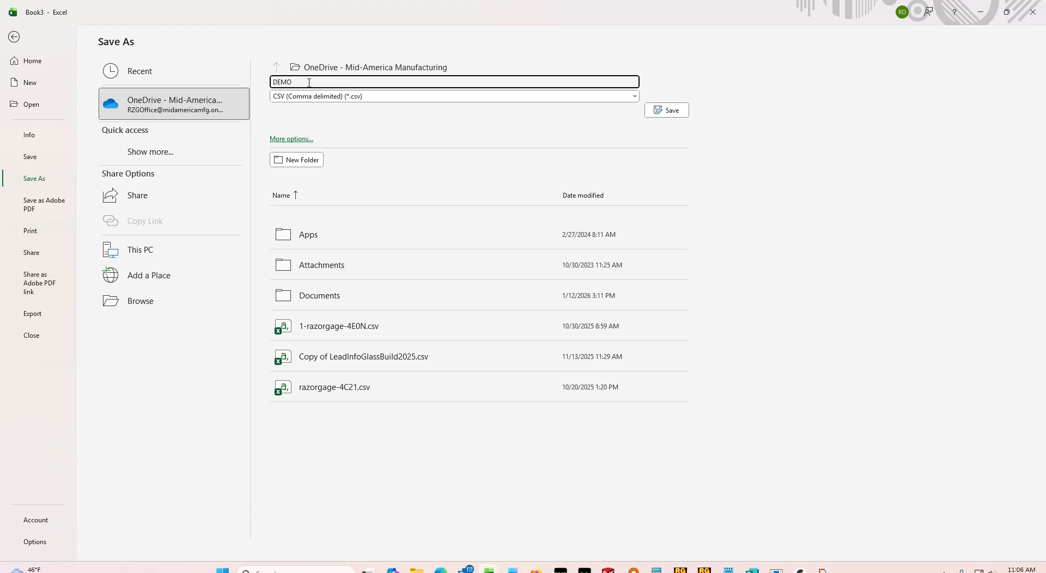
pyautogui.press('BackSpace')
pyautogui.press('BackSpace')
pyautogui.press('BackSpace')
pyautogui.press('BackSpace')
pyautogui.write('CUT LIST E')
pyautogui.press('BackSpace')
pyautogui.write('DEMO')
# Step: Create a folder named CUT LIST DEMO FOLDER in Documents and save the CSV file in it
pyautogui.click(302, 141)
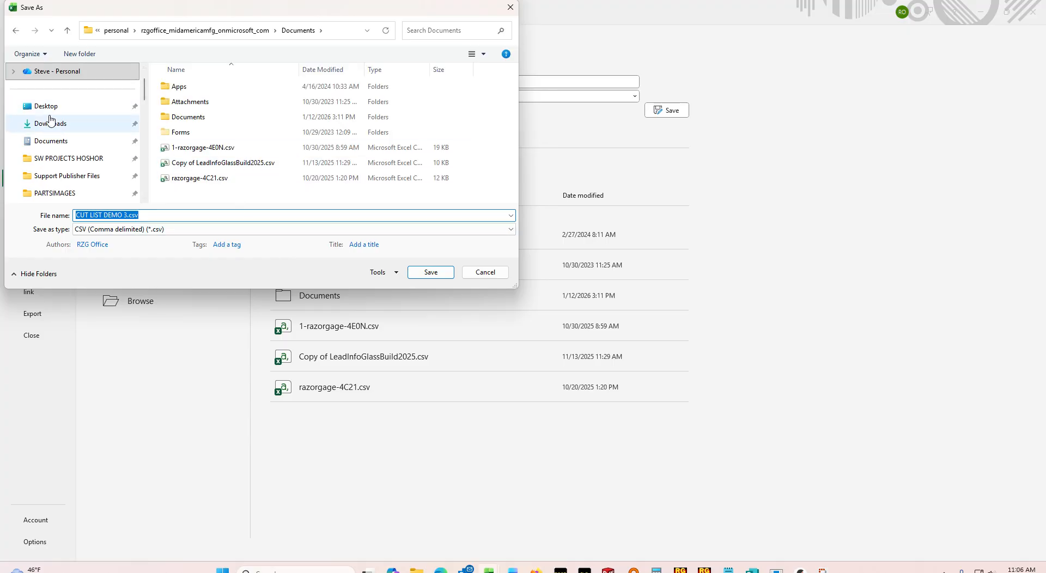
pyautogui.click(45, 142)
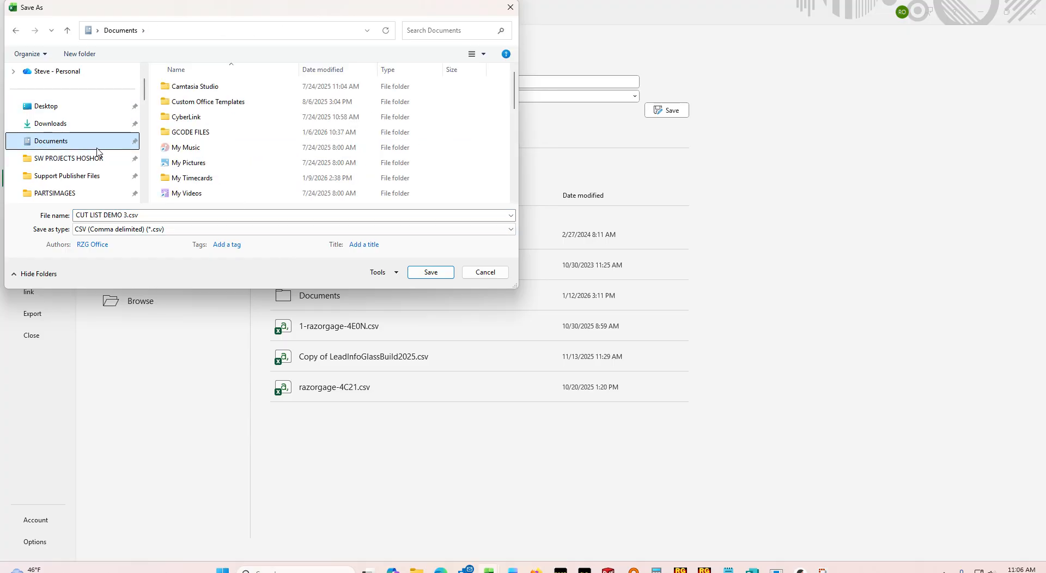
pyautogui.click(79, 53)
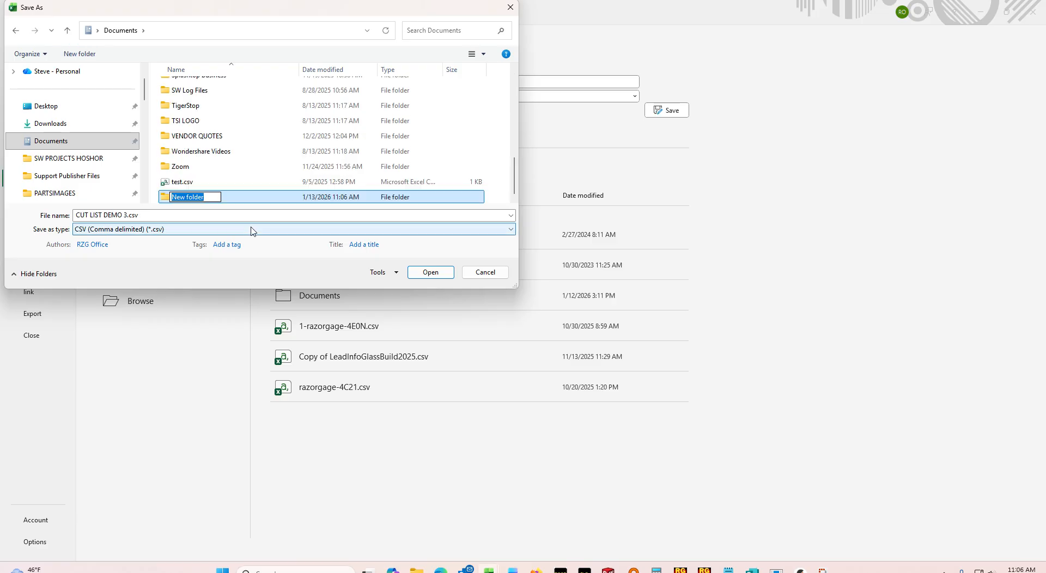
pyautogui.write('CUT LIST DEMO FOLDER')
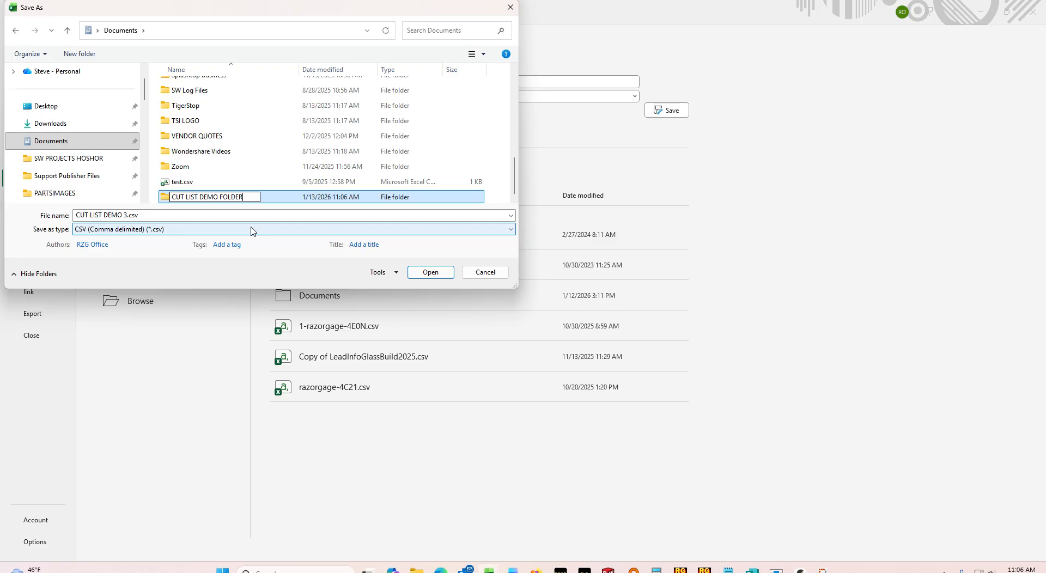
pyautogui.press('Return')
pyautogui.press('Return')
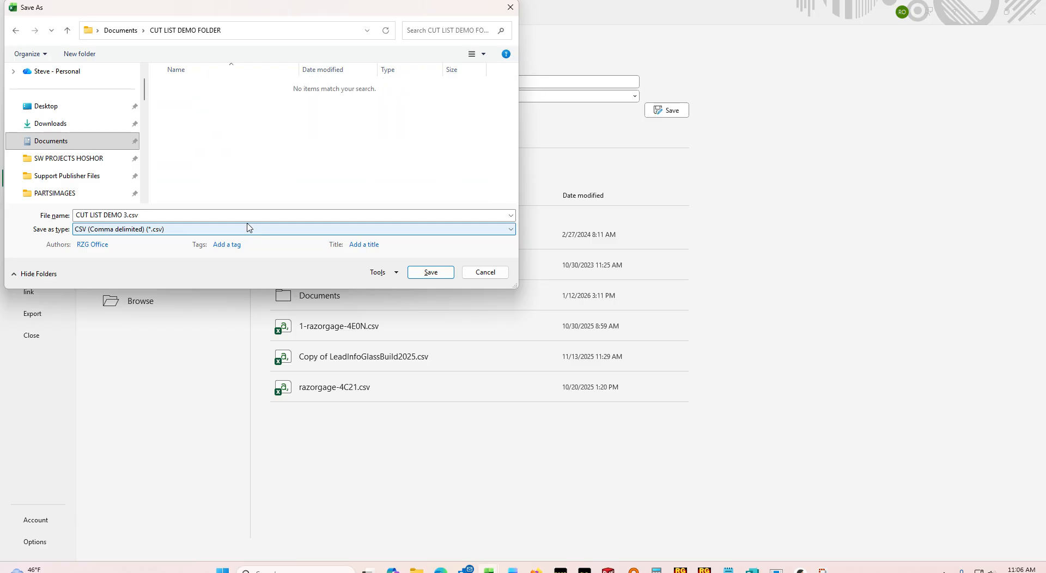
pyautogui.click(439, 276)
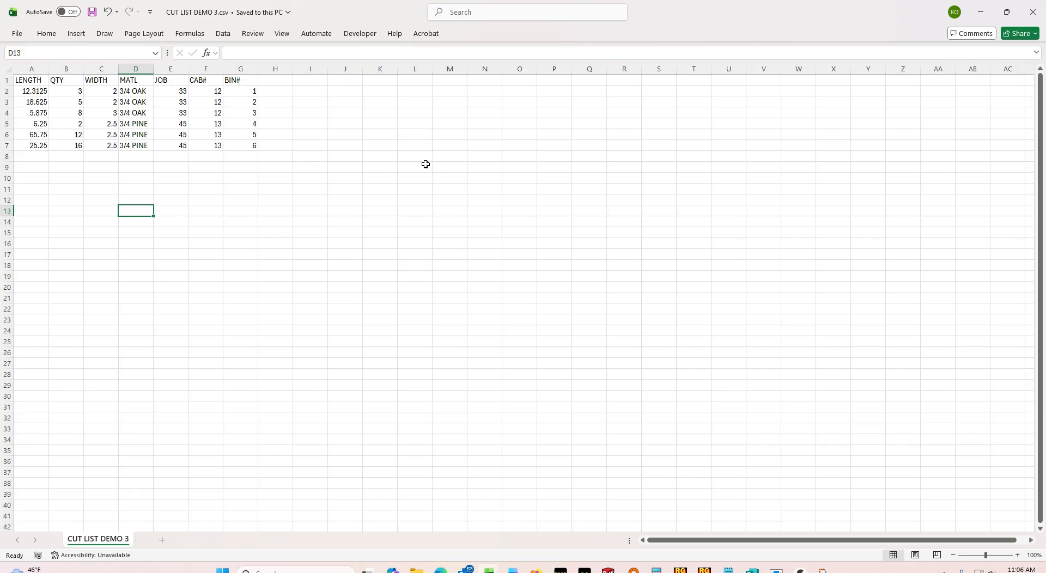
# Step: Close Excel, switch to Create Razor Gage r3d files and load CUT LIST DEMO 3.csv from CUT LIST DEMO FOLDER in Documents as the cutlist
pyautogui.click(1032, 12)
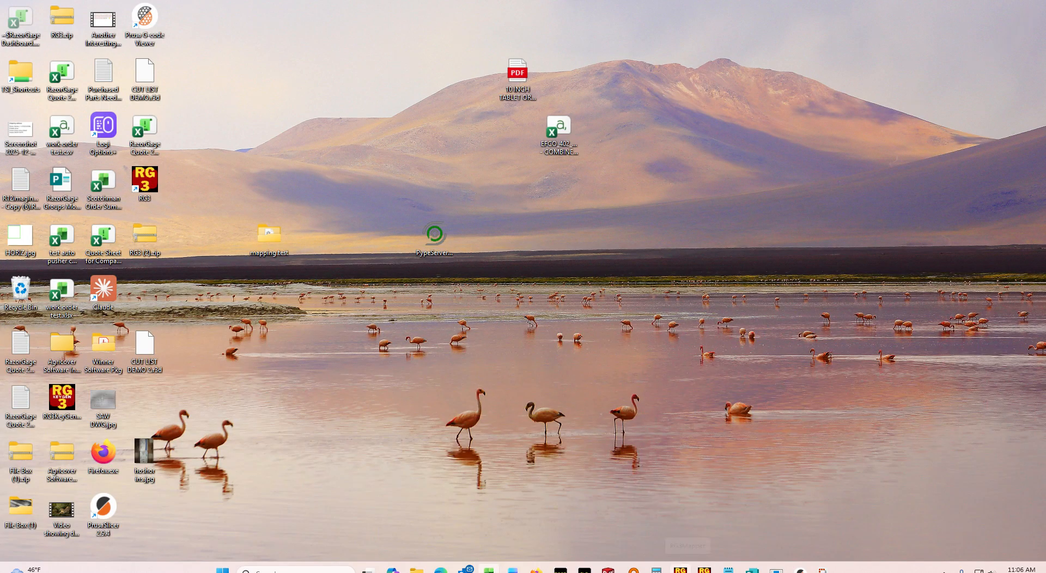
pyautogui.click(681, 570)
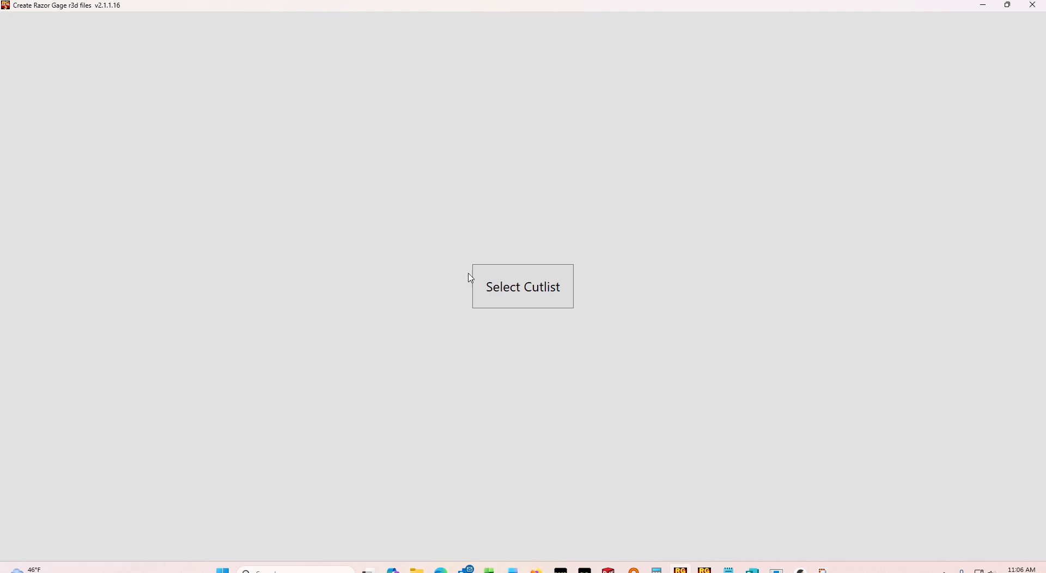
pyautogui.click(490, 289)
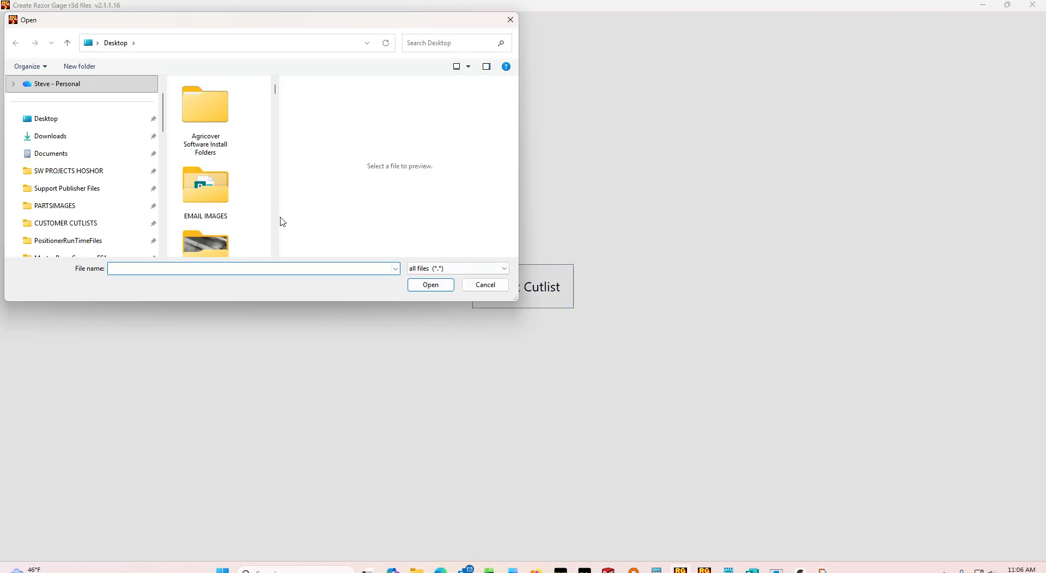
pyautogui.scroll(1, 92, 146)
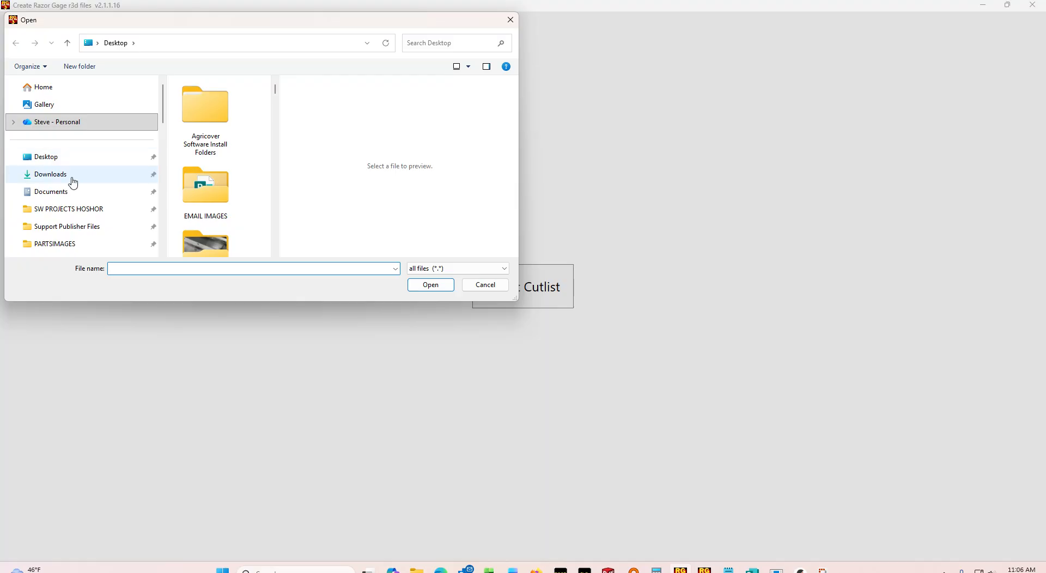
pyautogui.click(58, 198)
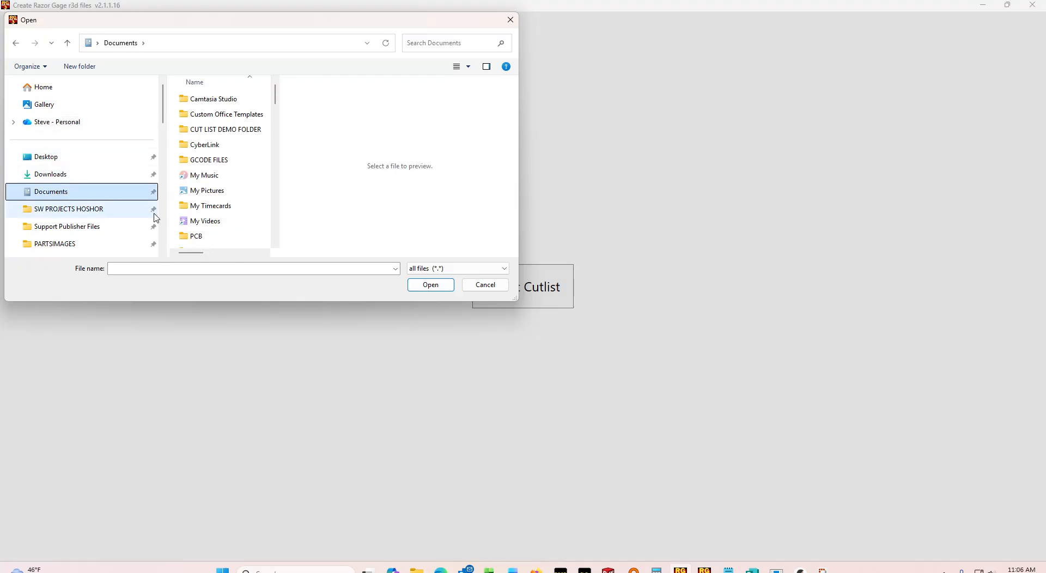
pyautogui.doubleClick(227, 129)
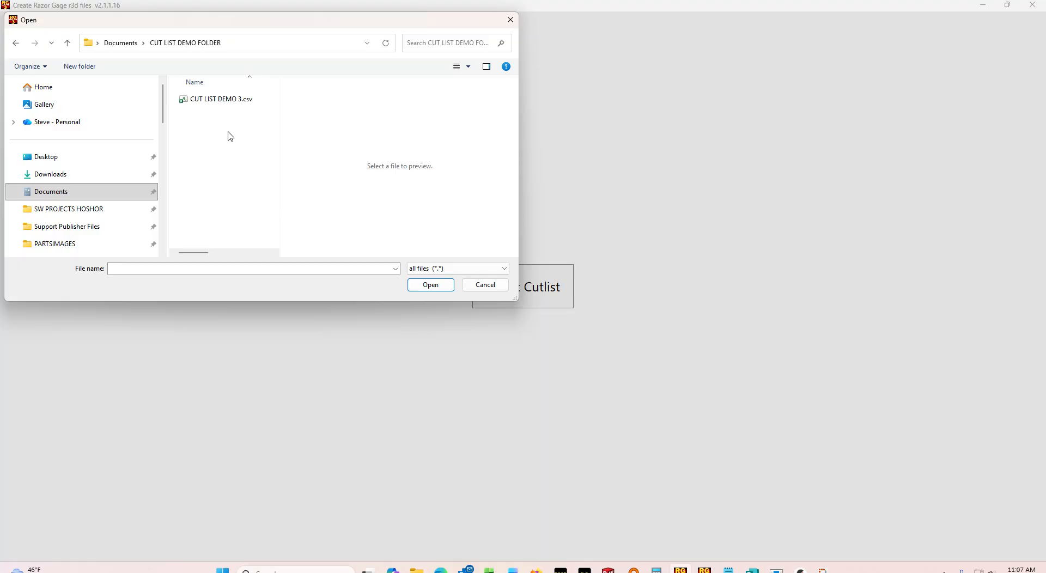
pyautogui.click(230, 102)
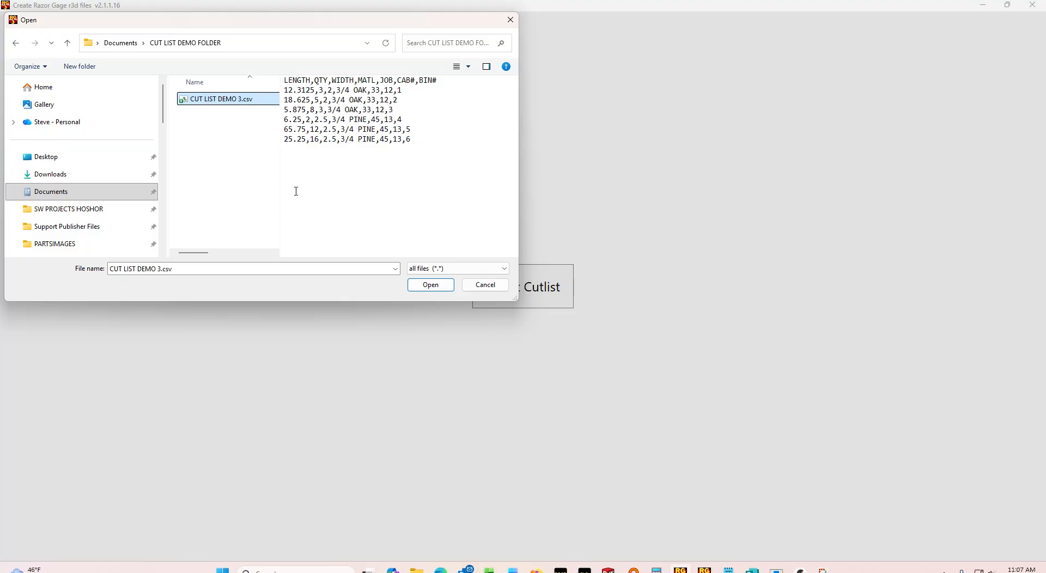
pyautogui.click(431, 286)
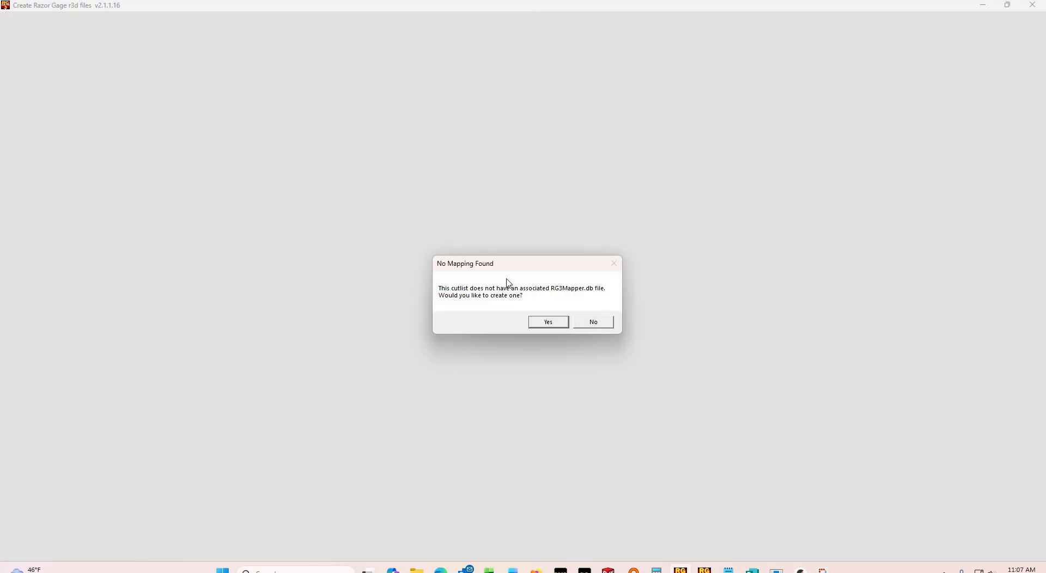
# Step: Agree to create a mapping for the cutlist and copy its header row to the column names
pyautogui.click(549, 323)
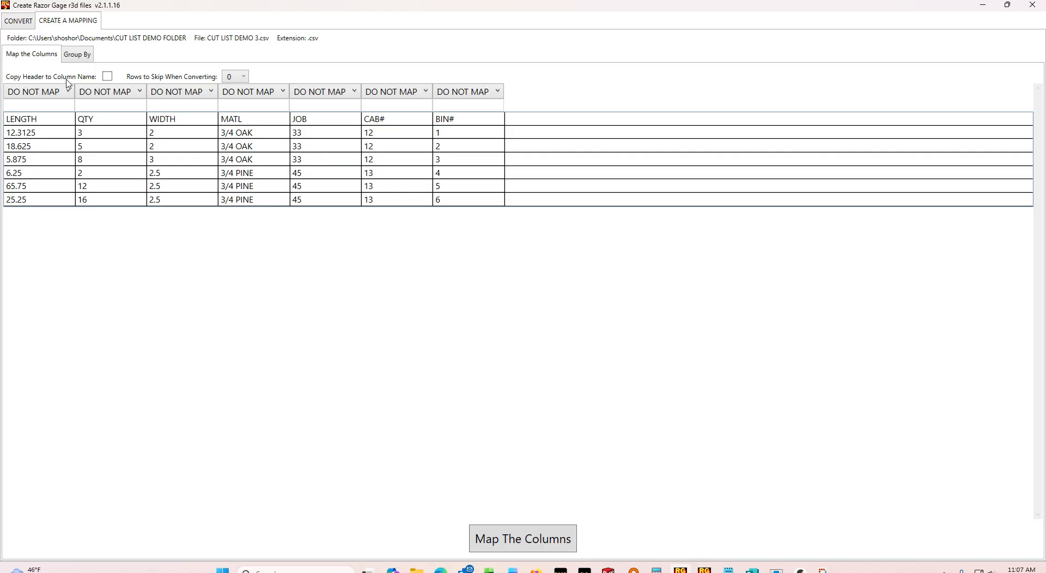
pyautogui.click(108, 77)
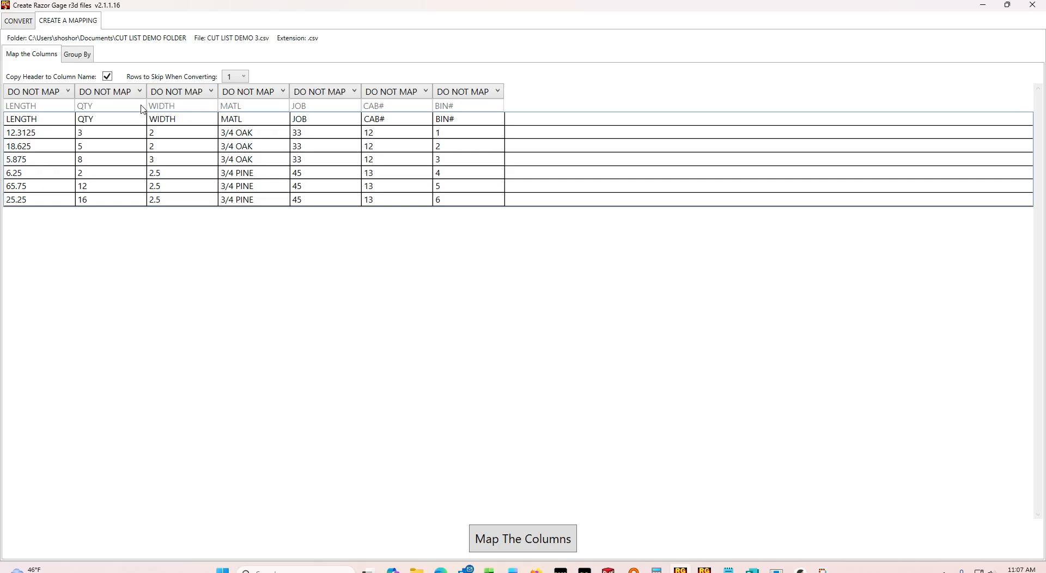
# Step: Map the LENGTH, QTY, WIDTH and MATL columns to LENGTH, QUANTITY, WIDTH and MATERIAL
pyautogui.click(61, 95)
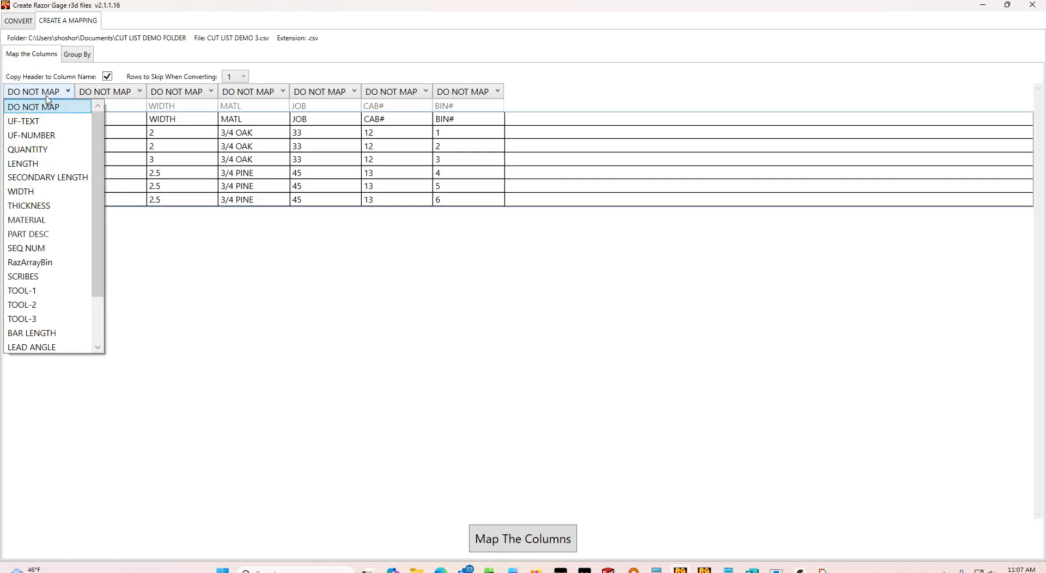
pyautogui.click(37, 162)
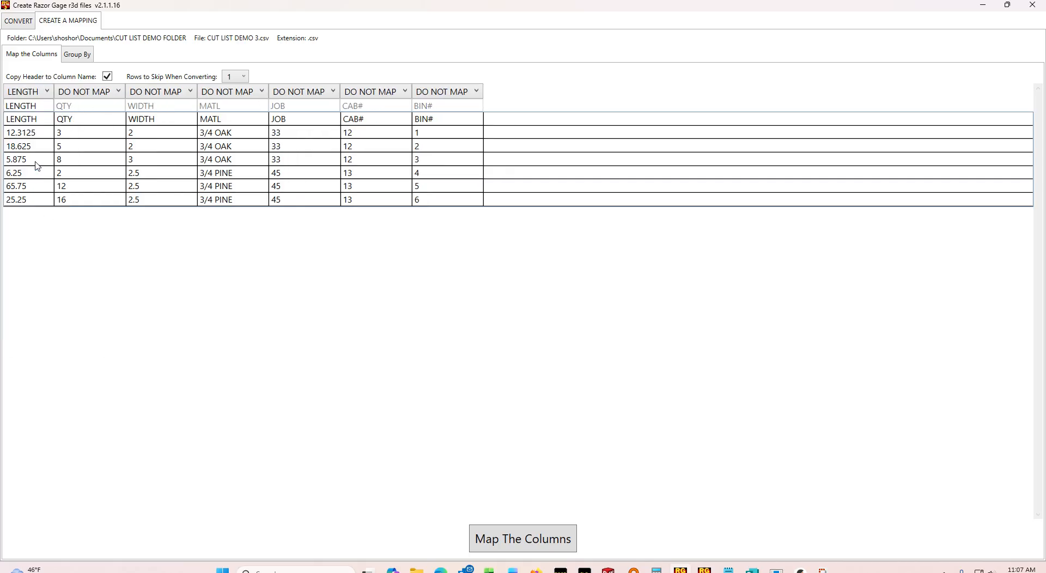
pyautogui.click(83, 94)
pyautogui.click(87, 150)
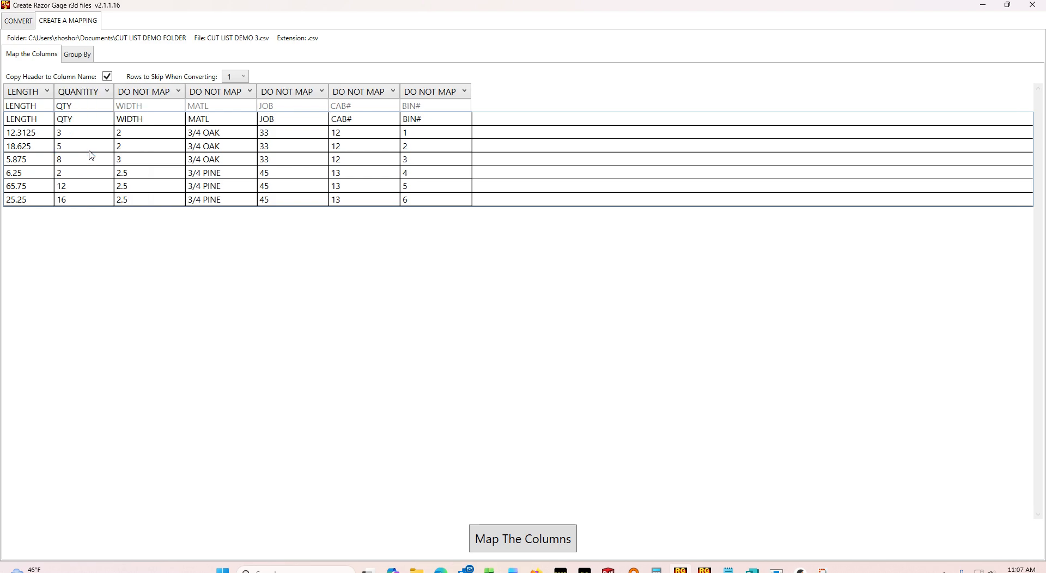
pyautogui.click(157, 93)
pyautogui.click(141, 192)
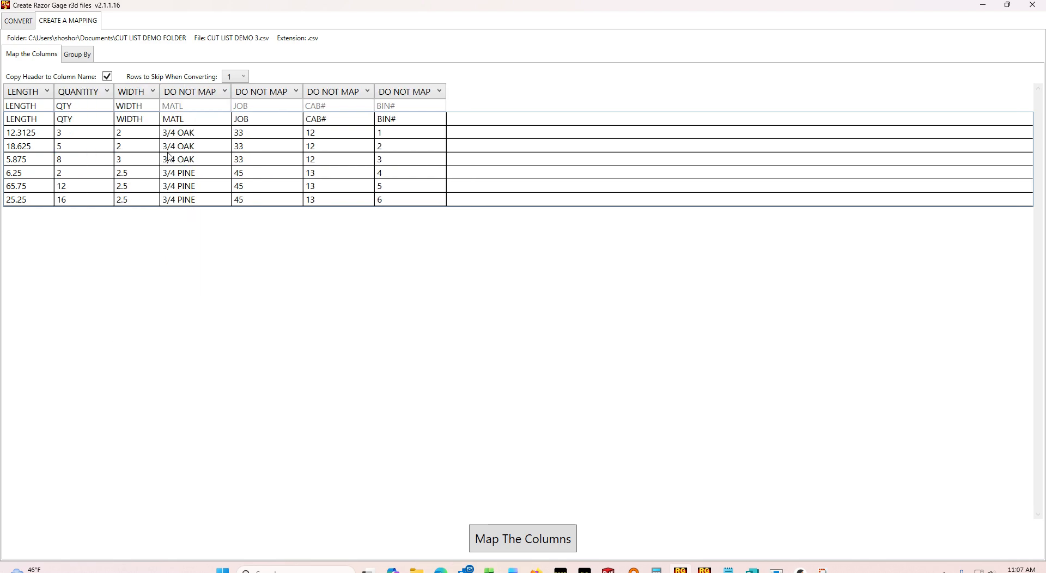
pyautogui.click(202, 102)
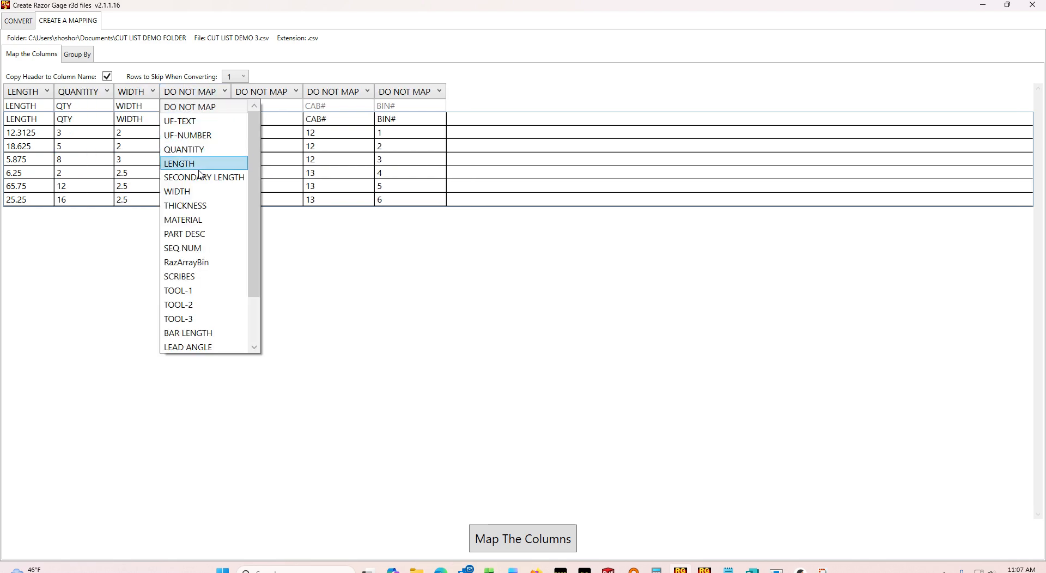
pyautogui.click(196, 220)
# Step: Map the JOB column to UF-TEXT and the CAB# and BIN# columns to UF-NUMBER
pyautogui.click(254, 93)
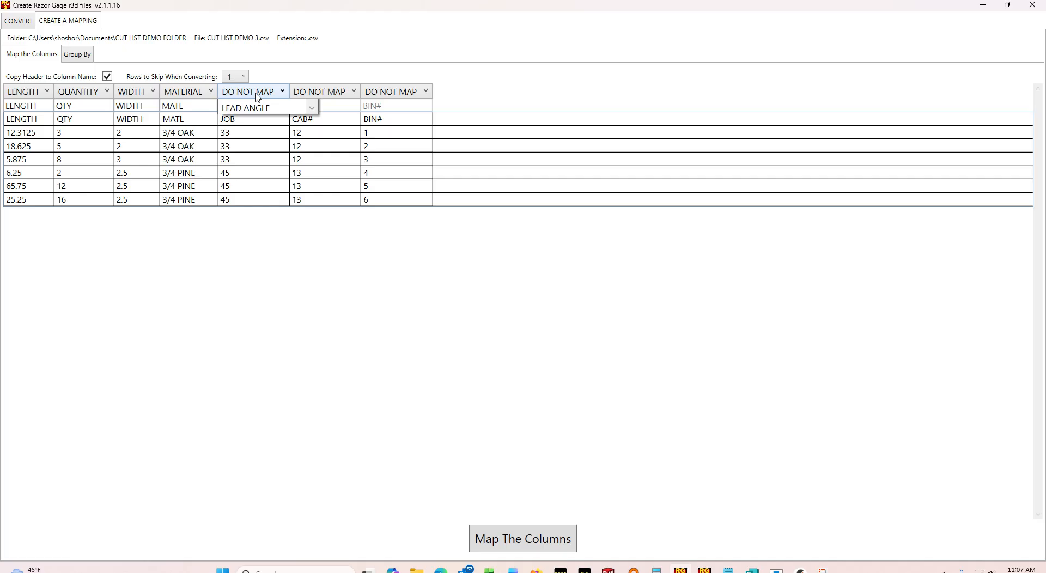
pyautogui.click(253, 120)
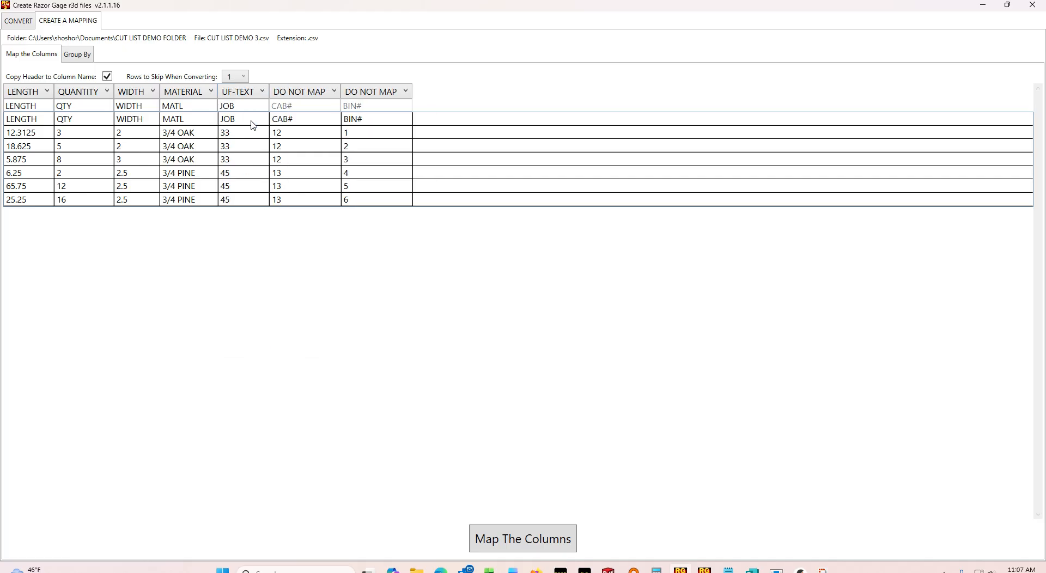
pyautogui.click(298, 94)
pyautogui.click(302, 136)
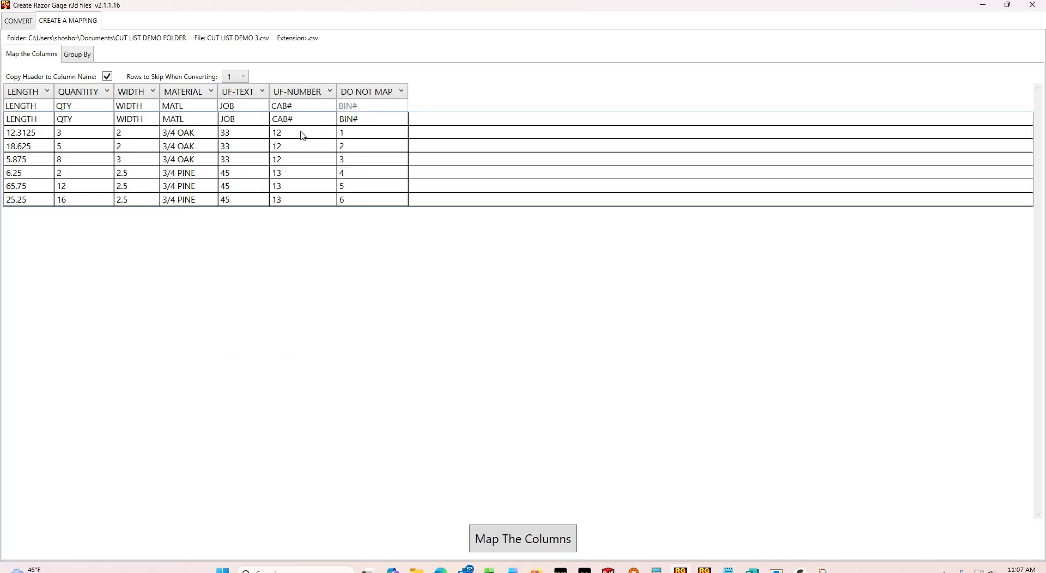
pyautogui.click(366, 96)
pyautogui.click(370, 136)
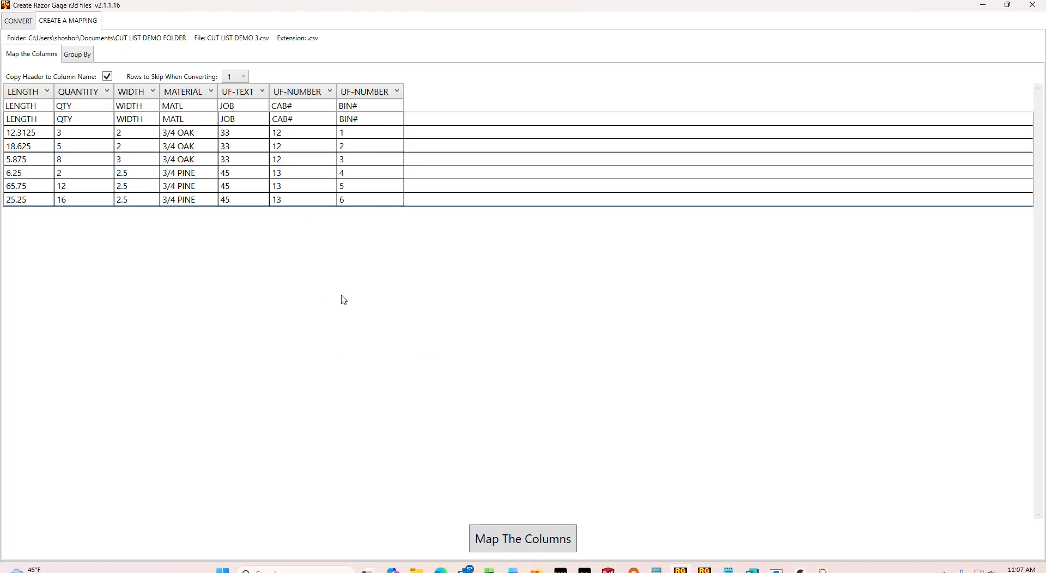
# Step: Save the column mapping to the cut list folder and close the r3d file creator
pyautogui.click(506, 557)
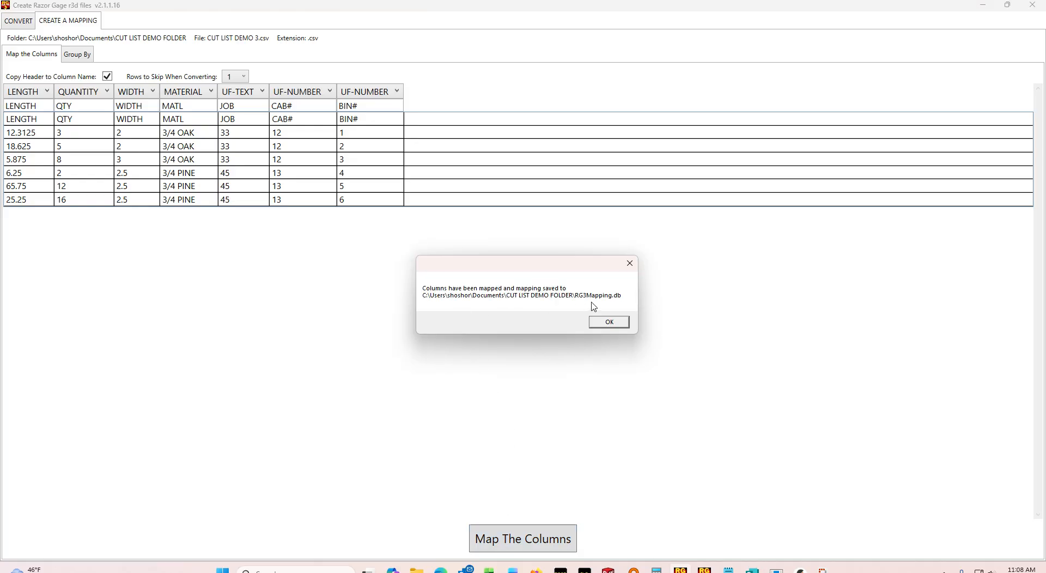
pyautogui.click(610, 322)
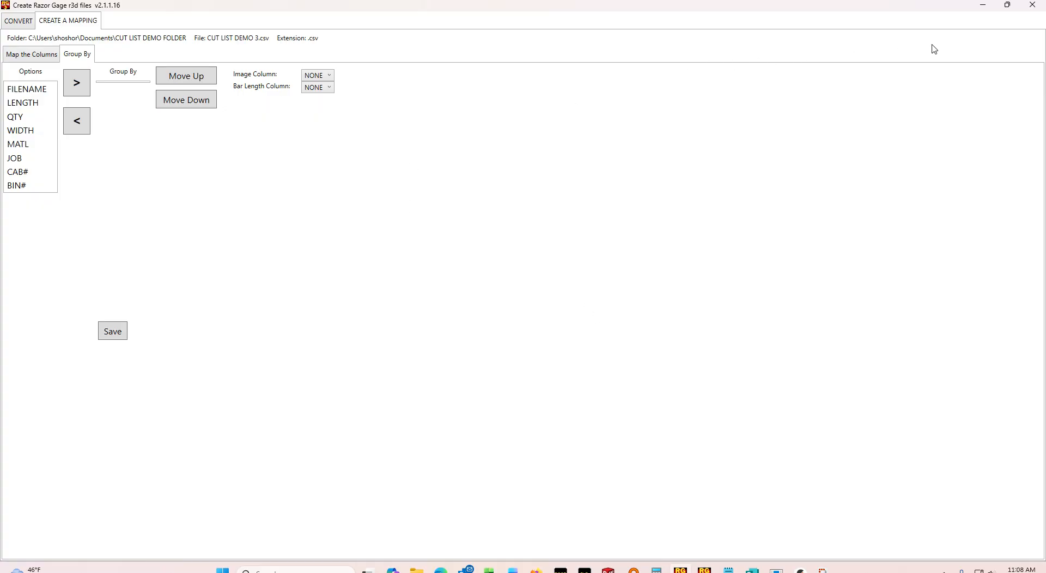
pyautogui.click(1039, 5)
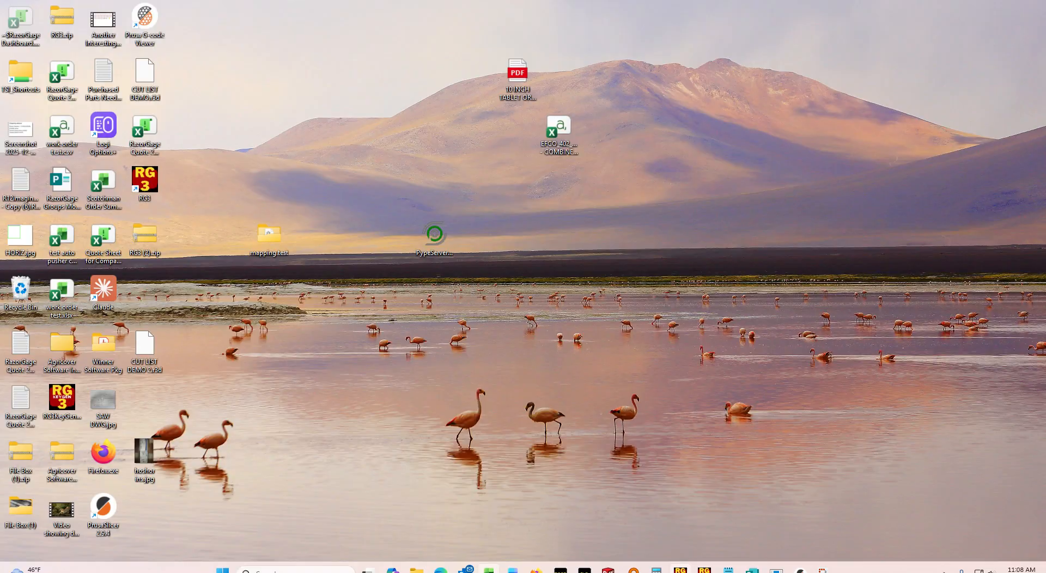
# Step: Switch to RG3 and browse to CUT LIST DEMO FOLDER in Documents for the file to open
pyautogui.click(704, 570)
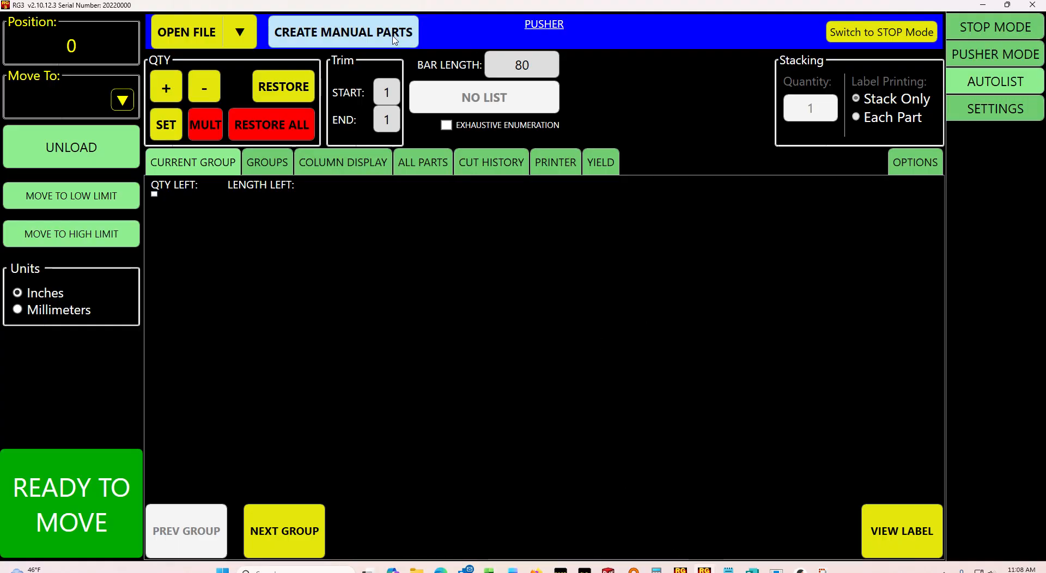
pyautogui.click(216, 36)
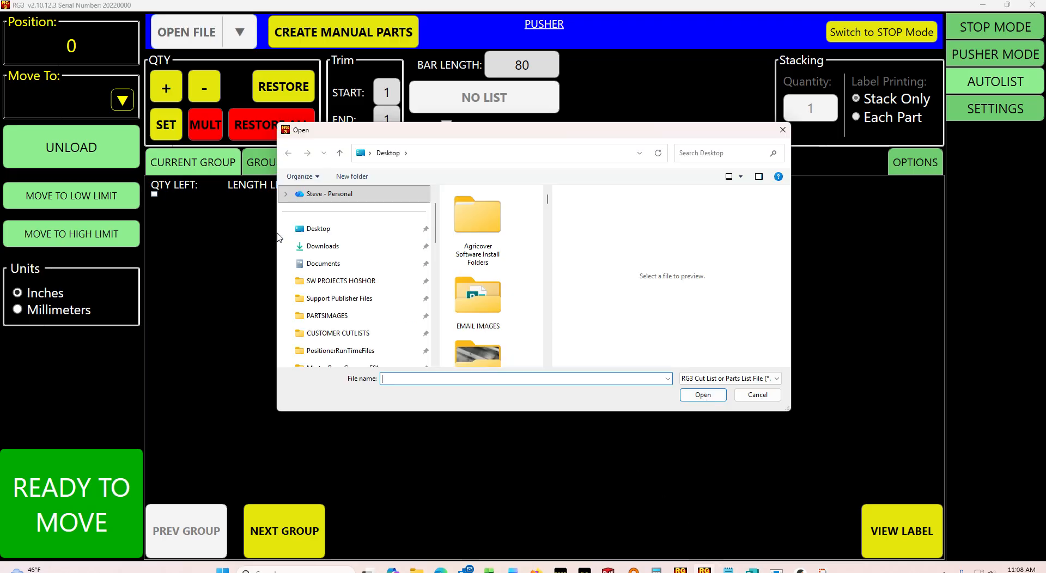
pyautogui.click(322, 264)
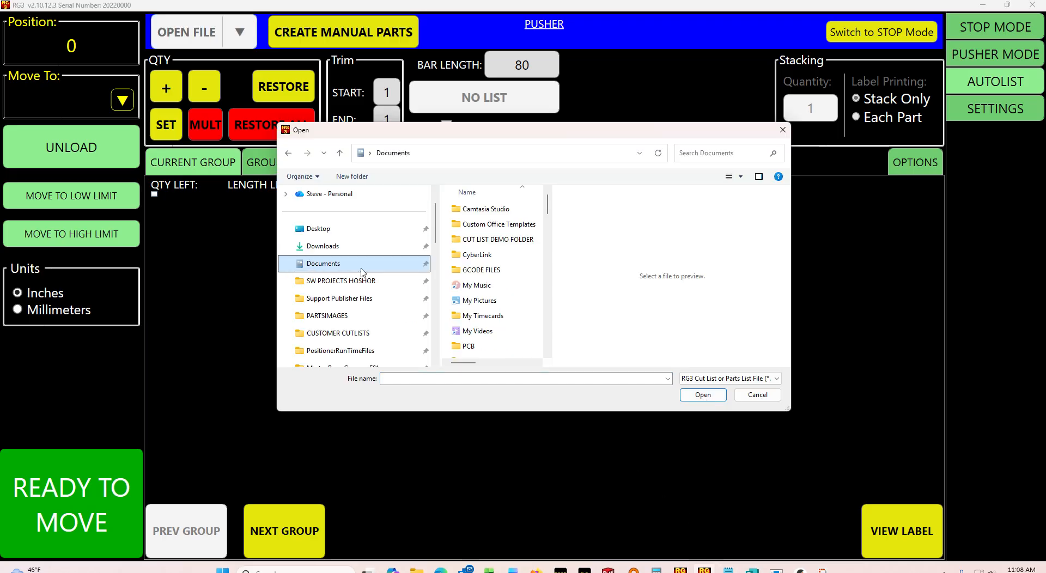
pyautogui.doubleClick(483, 241)
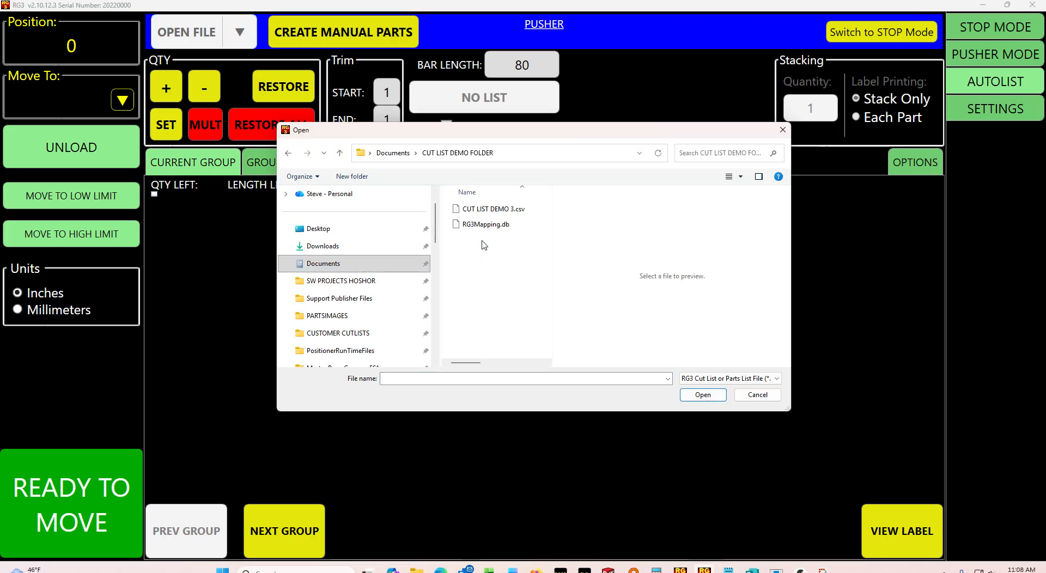
# Step: Duplicate CUT LIST DEMO 3.csv within its folder and try to open the copy as the cut list
pyautogui.rightClick(485, 212)
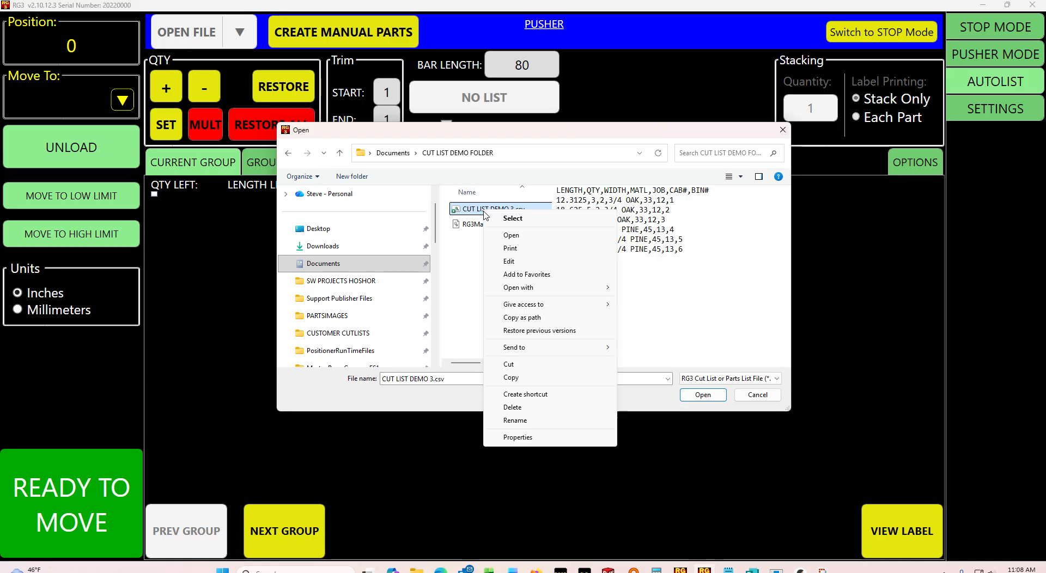
pyautogui.click(507, 380)
pyautogui.click(489, 298)
pyautogui.hotkey('ctrl', 'v')
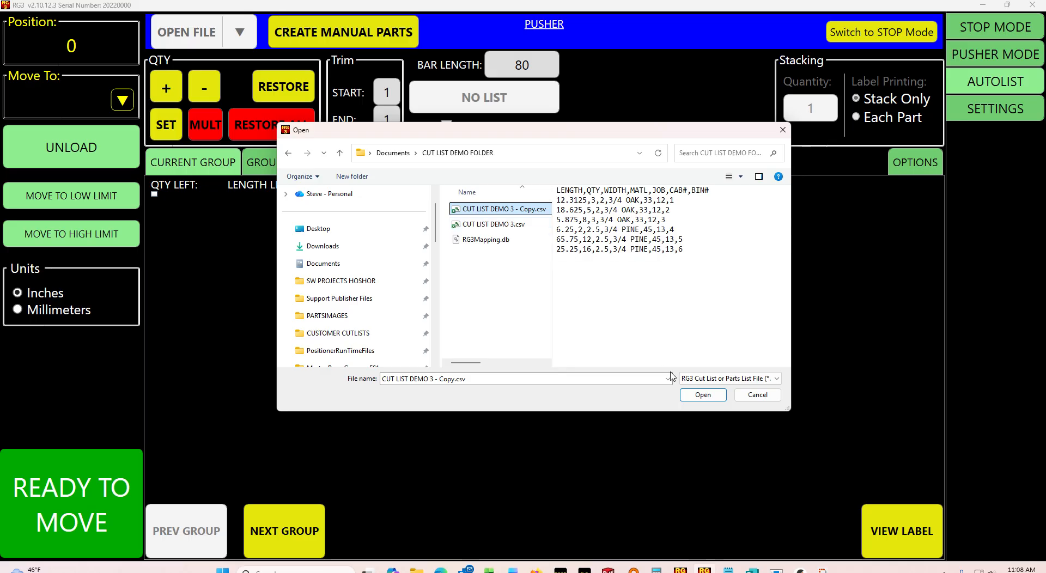
pyautogui.click(702, 395)
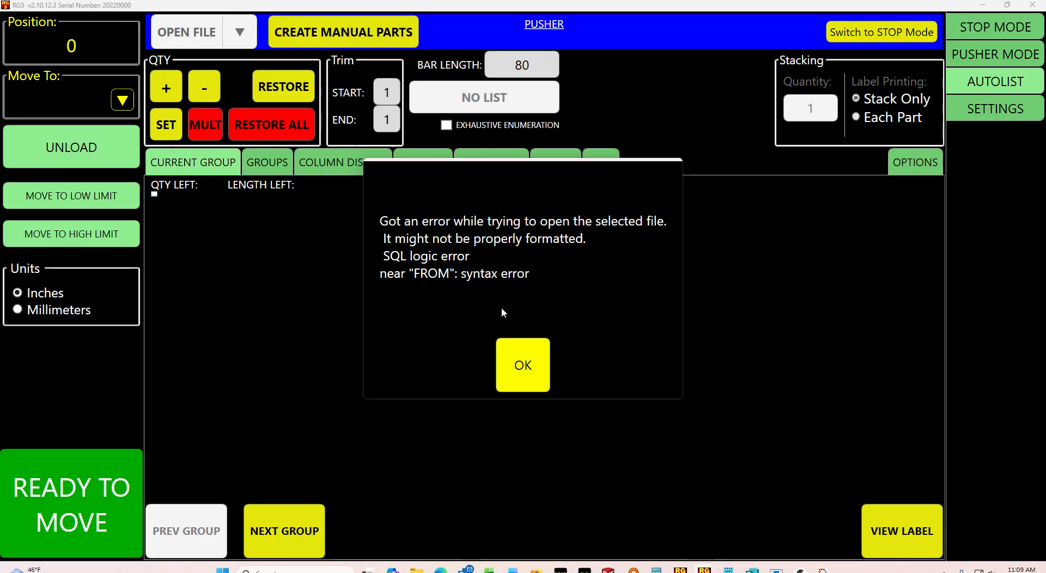
pyautogui.click(523, 366)
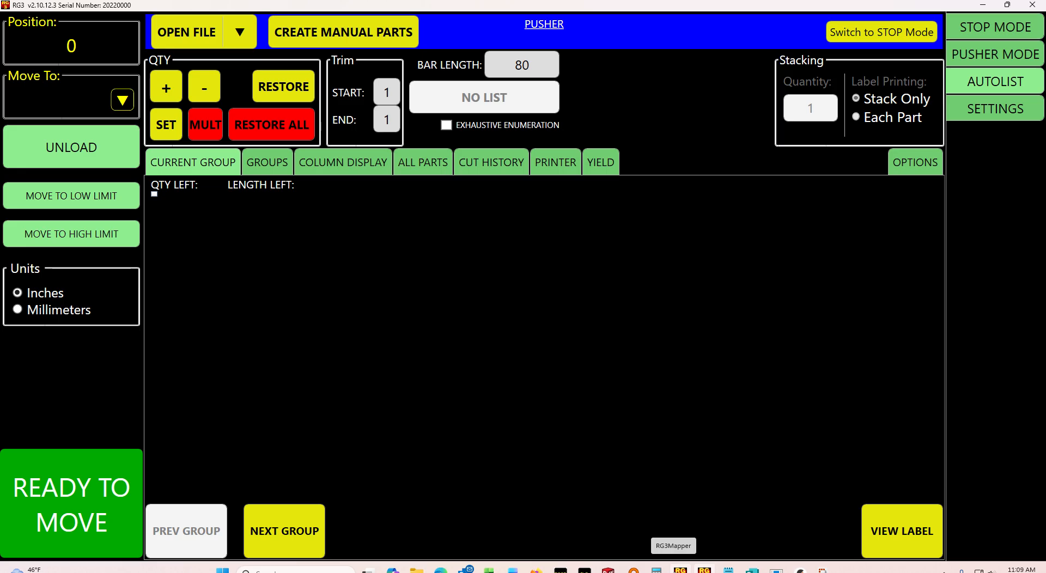
# Step: Switch to Create Razor Gage r3d files, start selecting a cutlist, and duplicate CUT LIST DEMO 3.csv in its folder
pyautogui.click(681, 569)
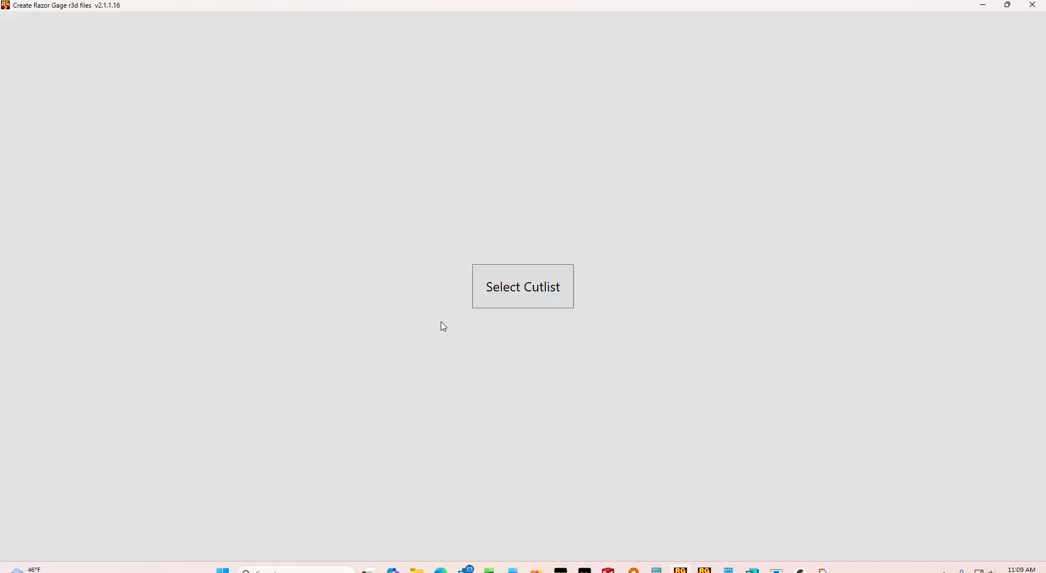
pyautogui.click(522, 287)
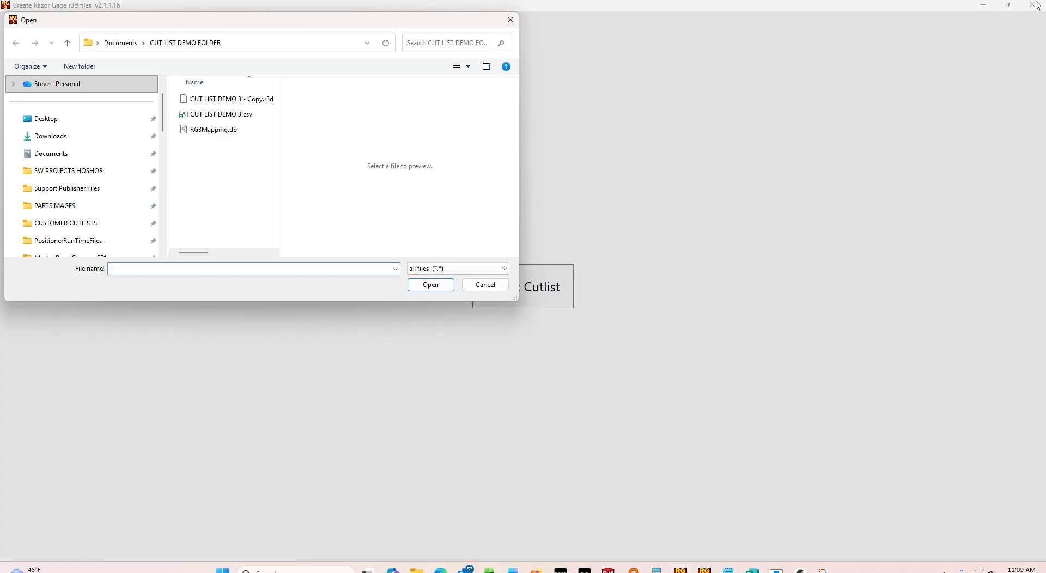
pyautogui.click(1033, 4)
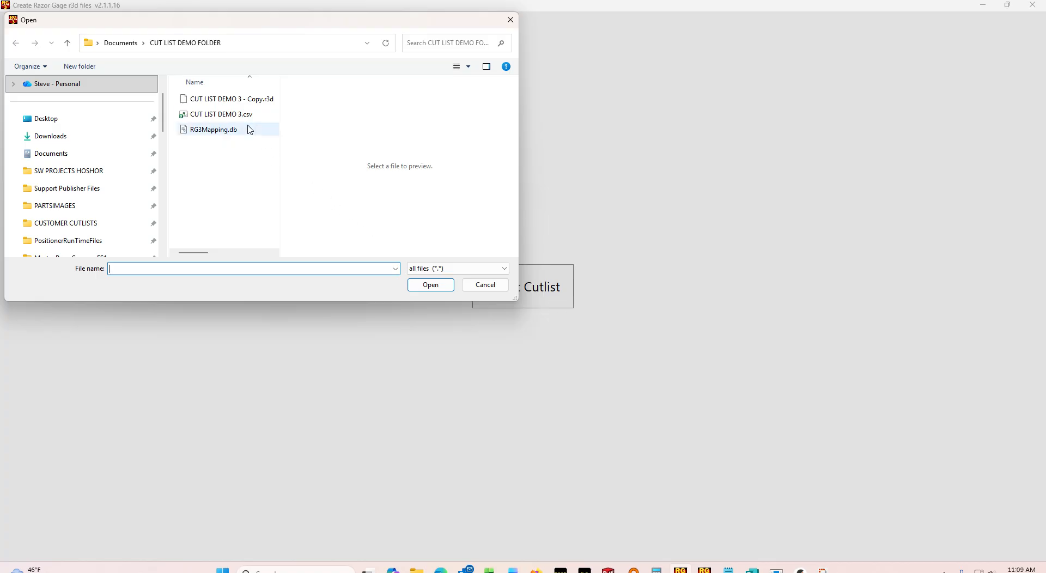
pyautogui.click(222, 116)
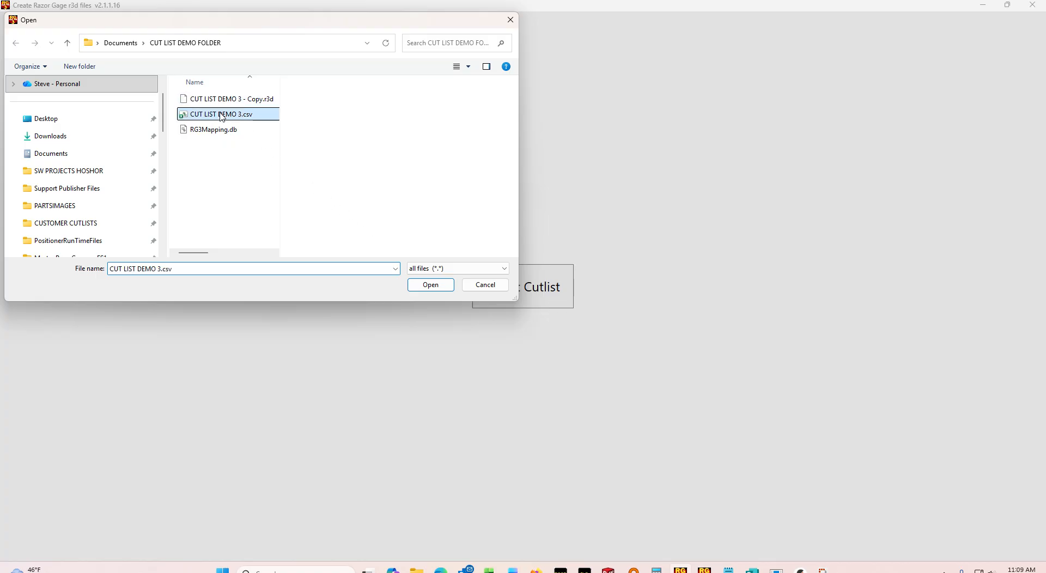
pyautogui.rightClick(222, 117)
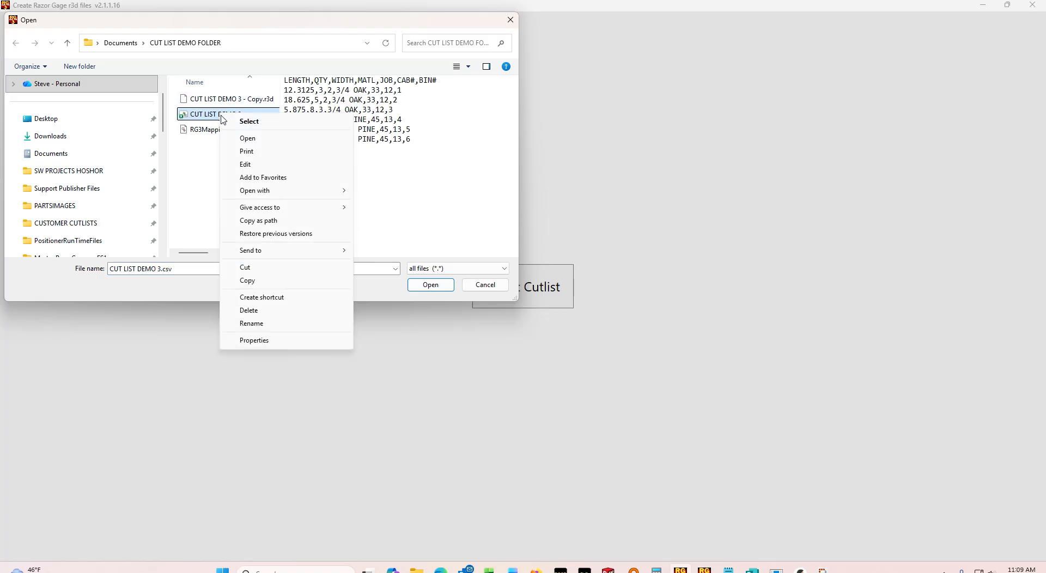
pyautogui.click(252, 282)
pyautogui.click(215, 179)
pyautogui.hotkey('ctrl', 'v')
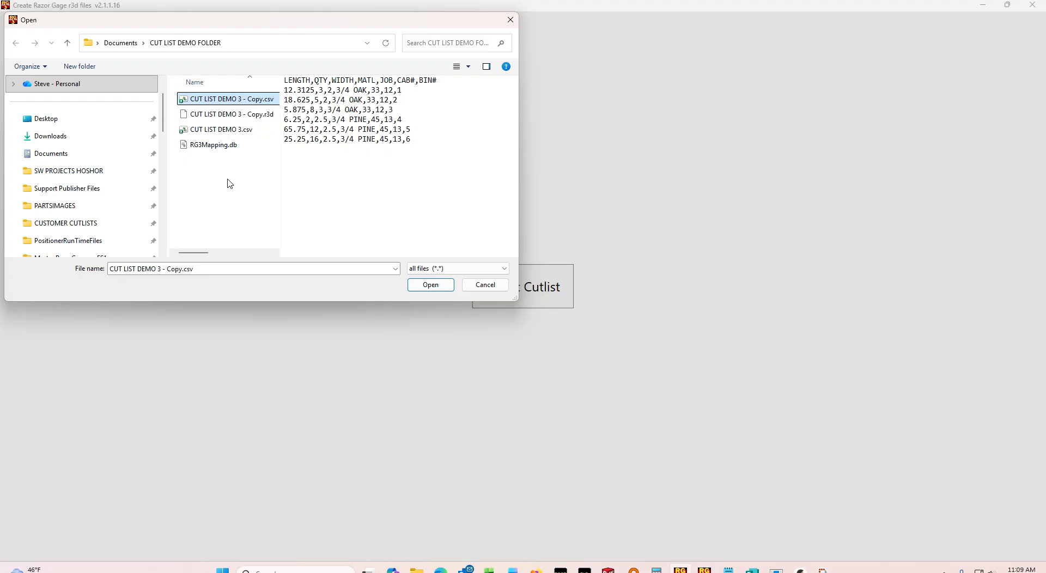
# Step: Delete CUT LIST DEMO 3 - Copy.r3d from CUT LIST DEMO FOLDER
pyautogui.click(227, 133)
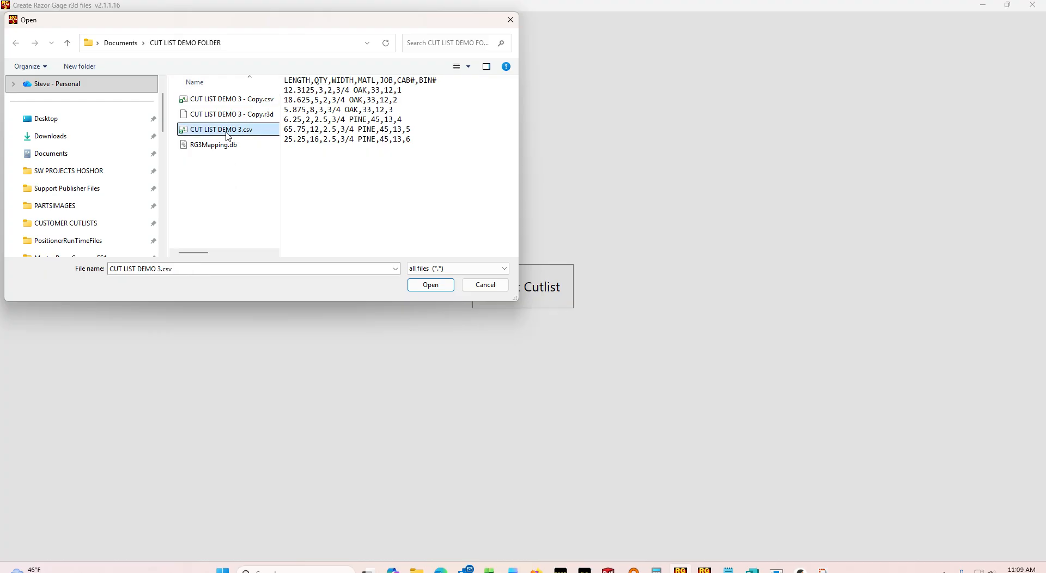
pyautogui.click(229, 115)
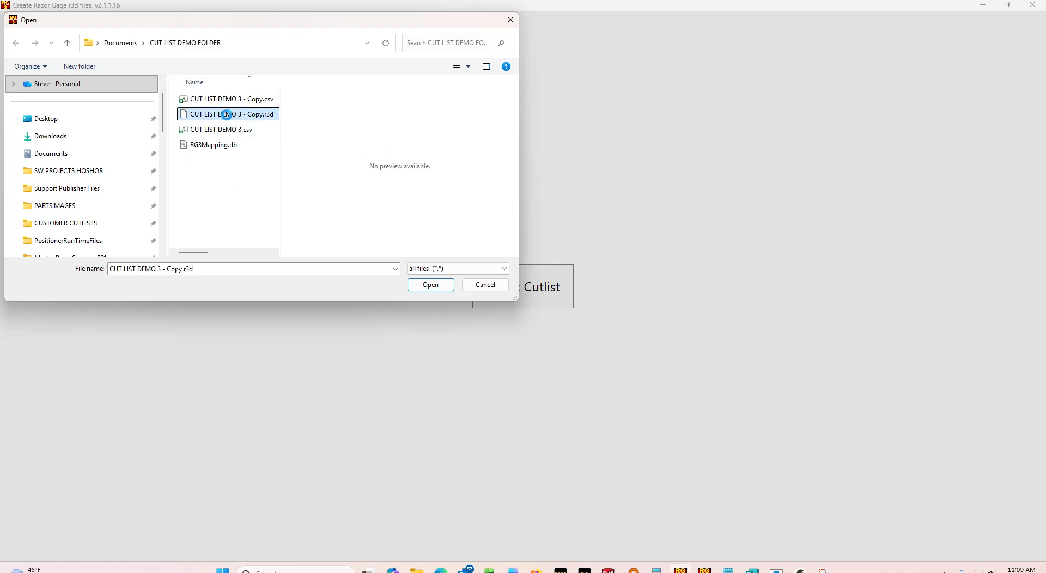
pyautogui.rightClick(228, 117)
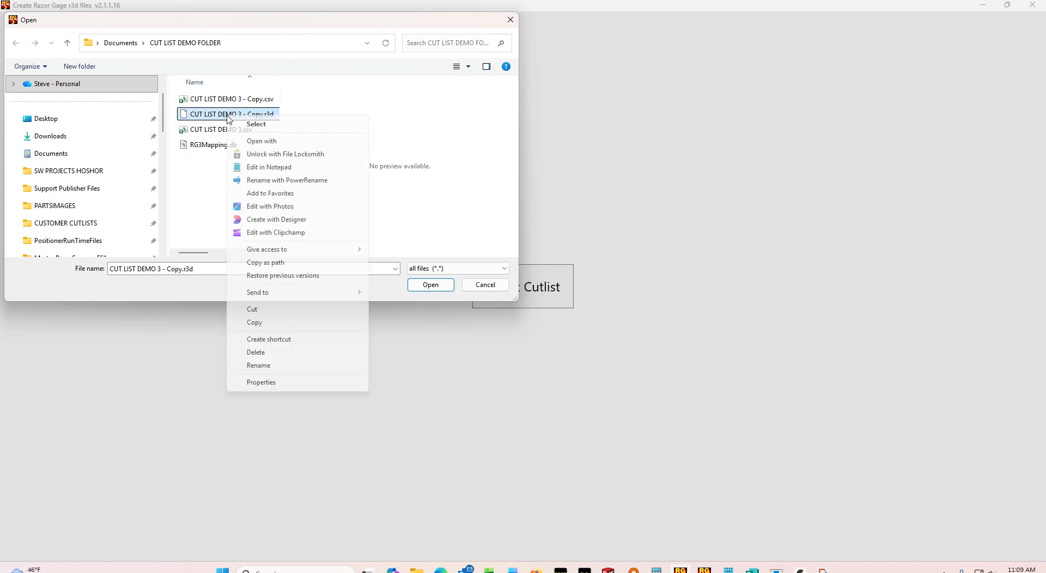
pyautogui.click(258, 354)
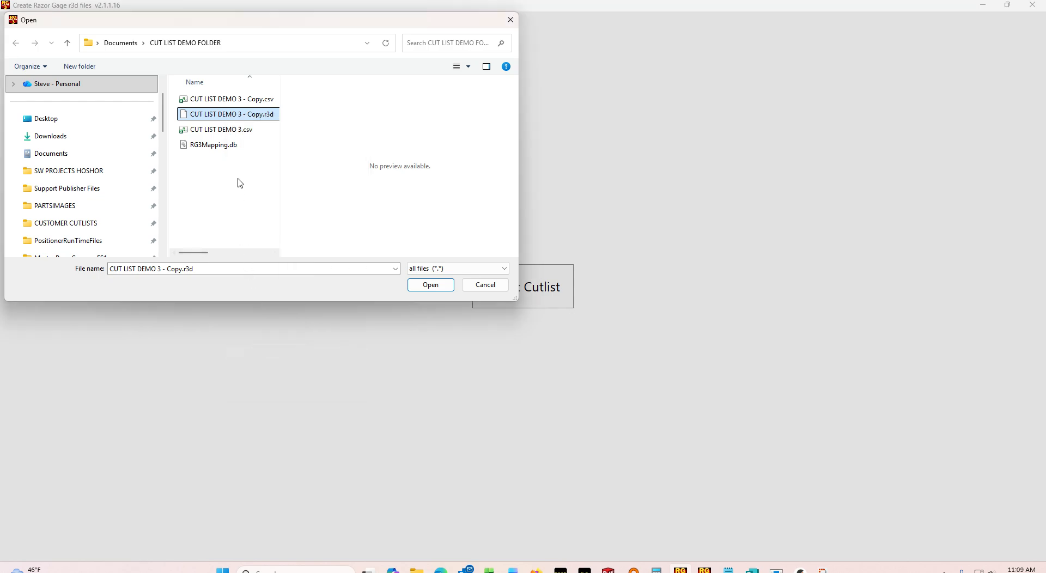
pyautogui.rightClick(223, 116)
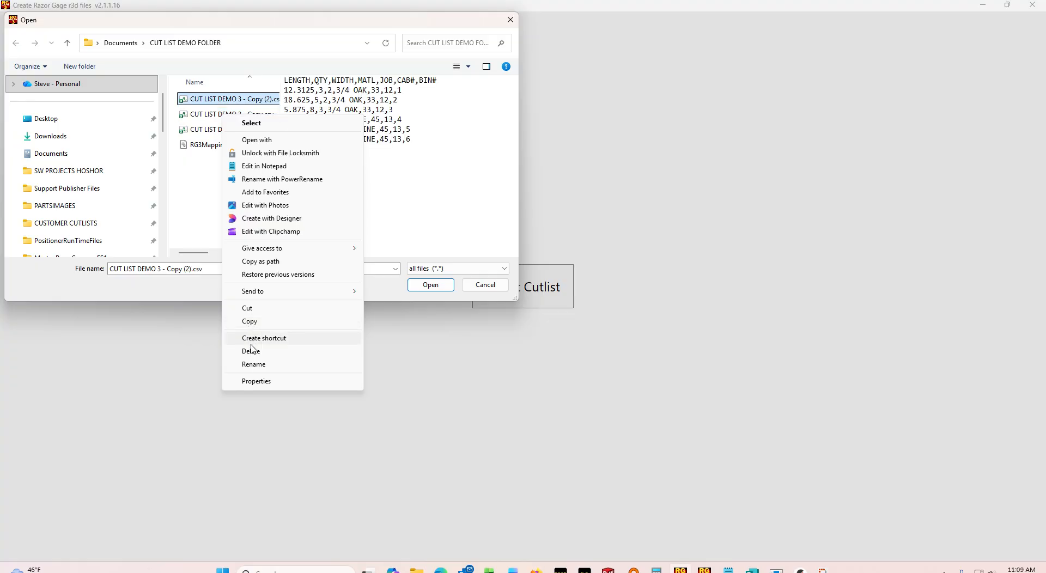
pyautogui.click(252, 352)
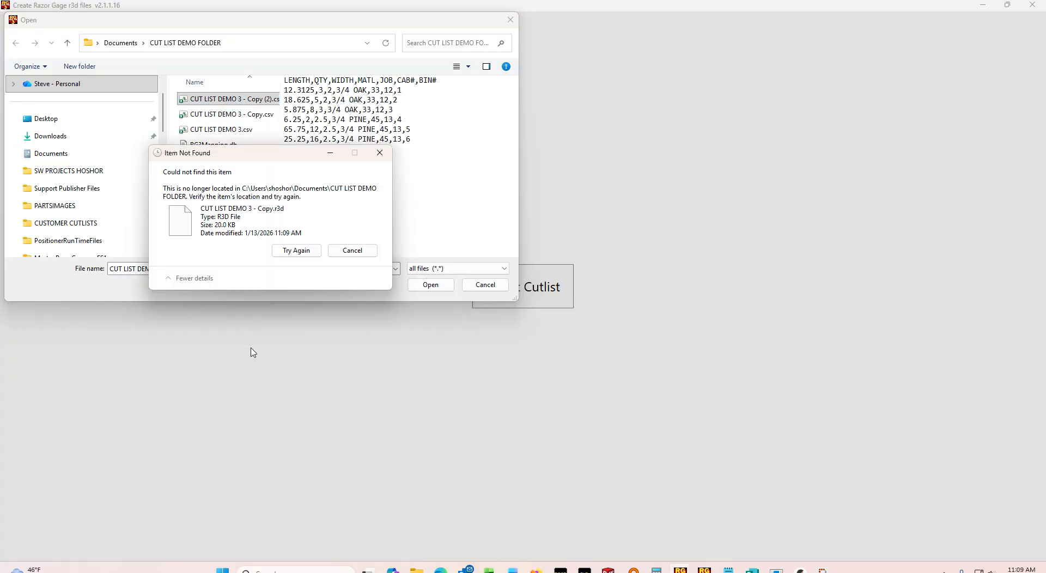
pyautogui.click(286, 259)
pyautogui.click(353, 254)
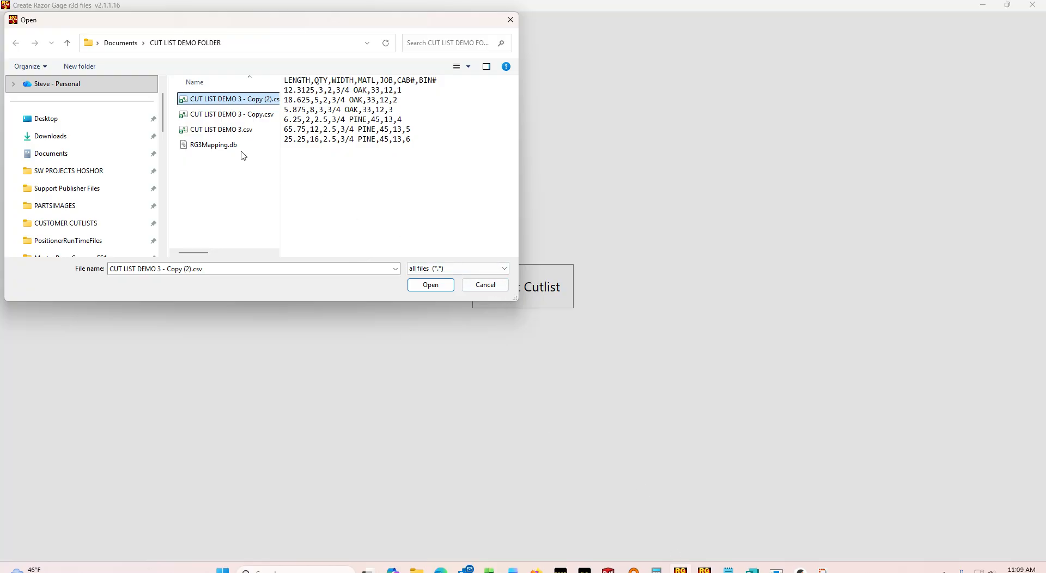
# Step: Load CUT LIST DEMO 3.csv as the cutlist to check its mapped parts, and close the r3d file creator
pyautogui.click(221, 129)
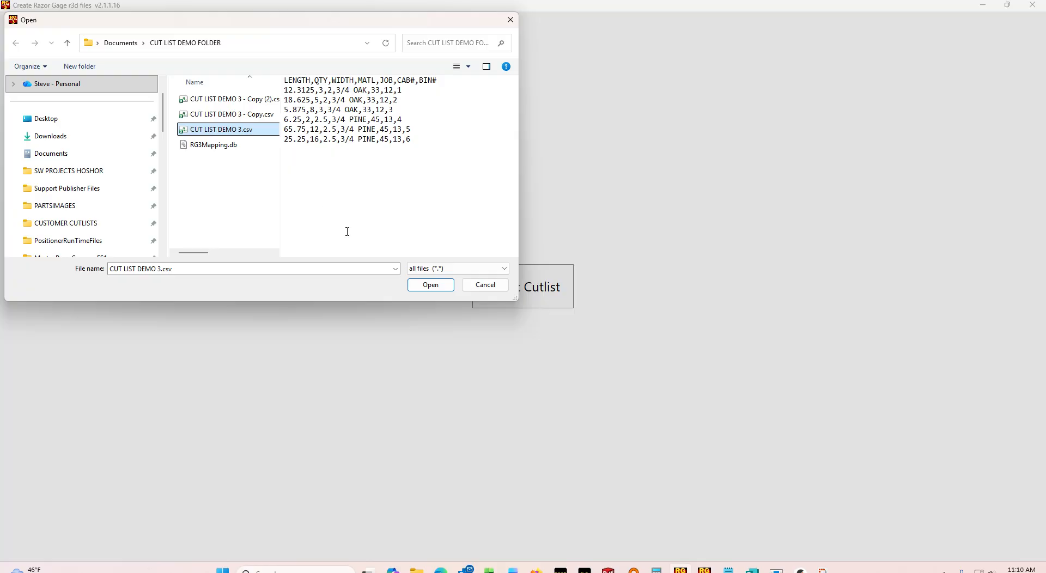
pyautogui.click(413, 284)
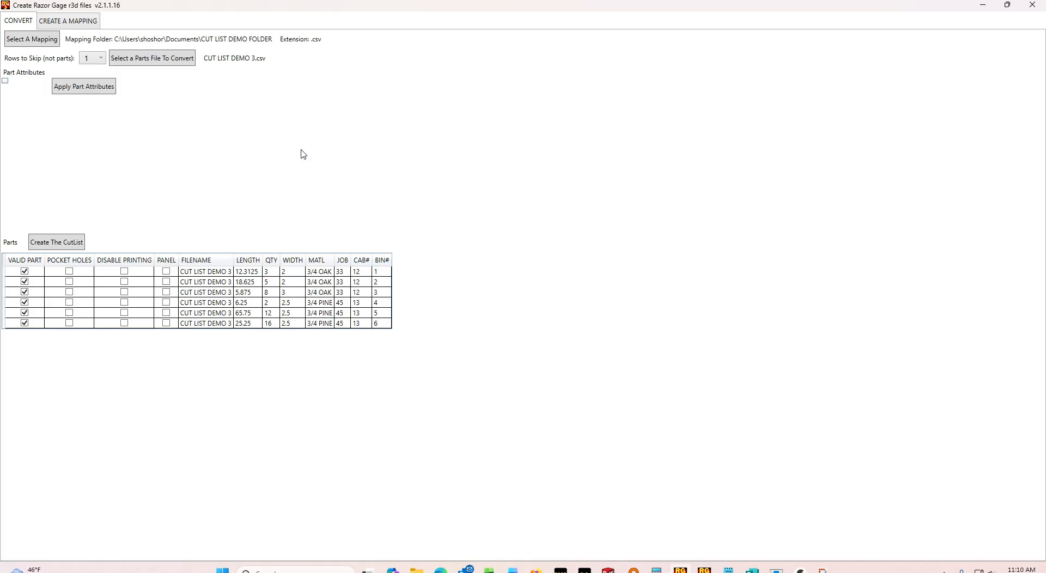
pyautogui.click(417, 570)
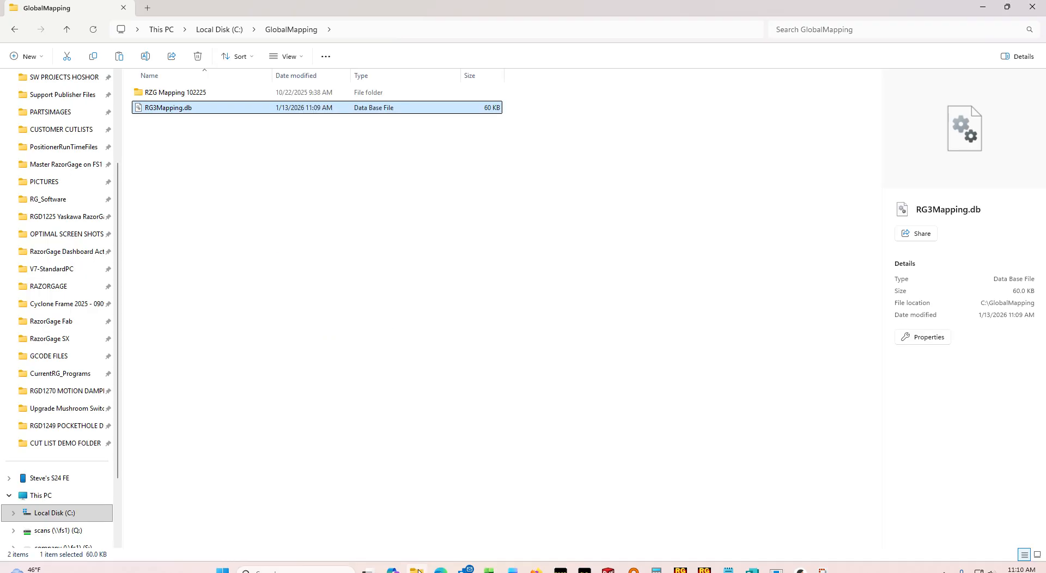
pyautogui.click(680, 570)
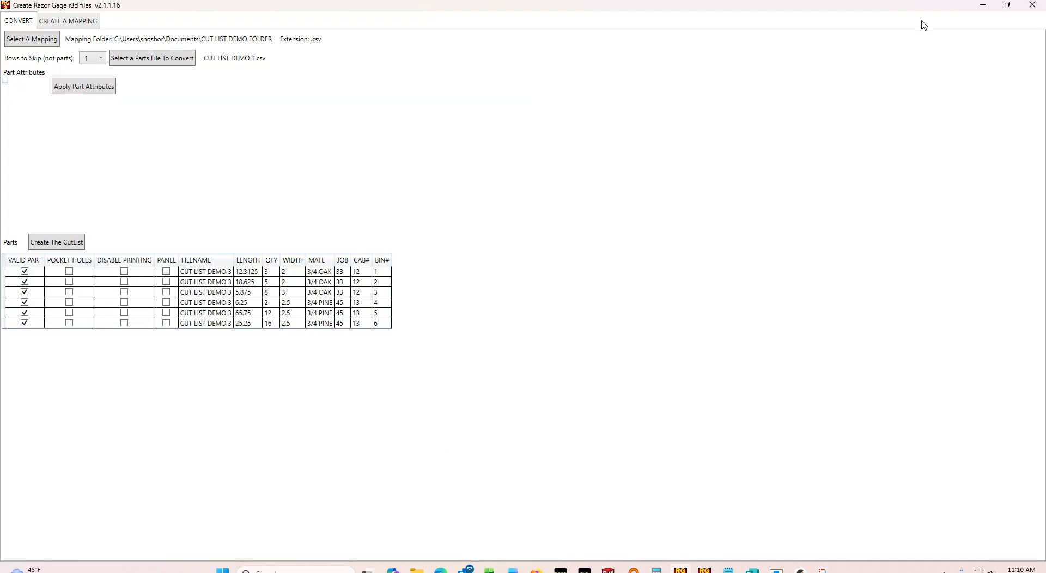
pyautogui.click(1032, 5)
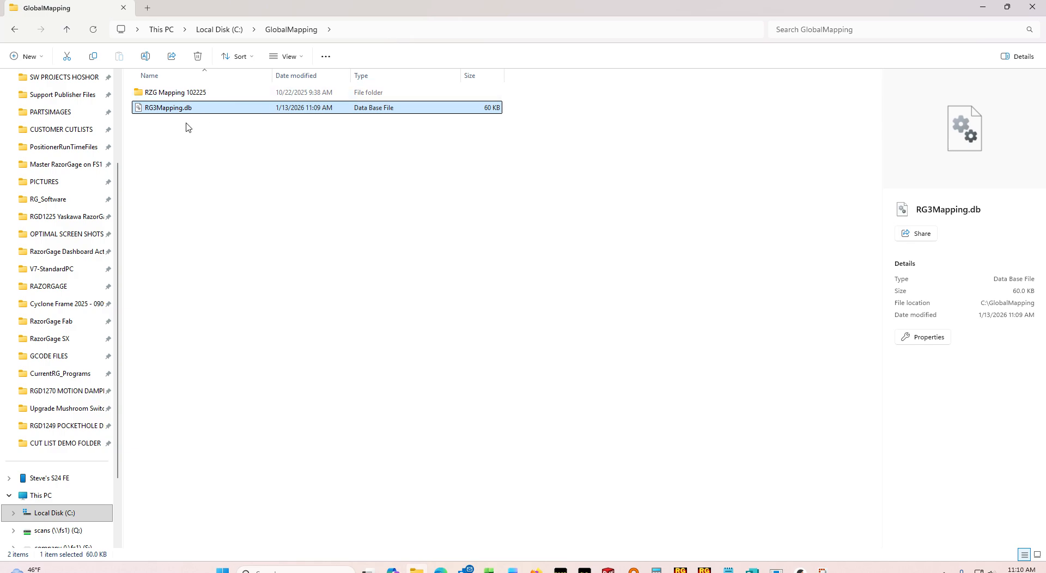
# Step: Delete RG3Mapping.db from CUT LIST DEMO FOLDER in Documents
pyautogui.click(218, 32)
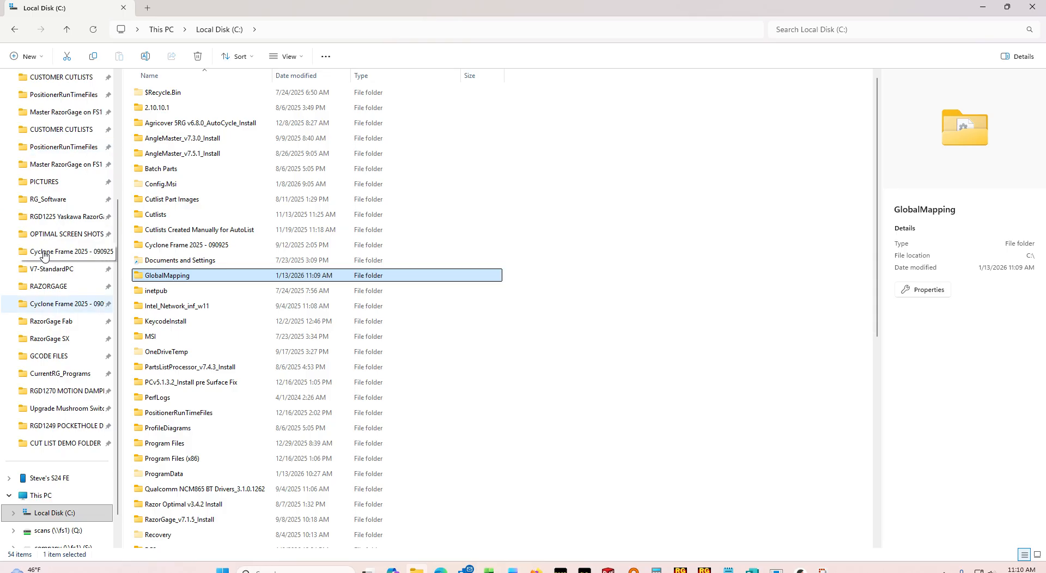
pyautogui.scroll(3, 45, 251)
pyautogui.click(46, 186)
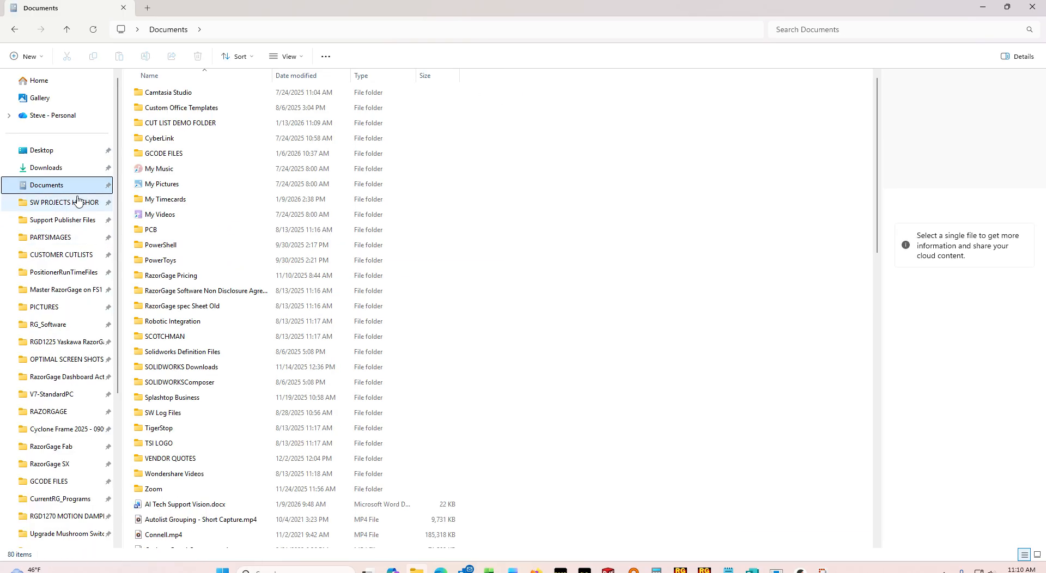
pyautogui.doubleClick(184, 126)
pyautogui.rightClick(177, 140)
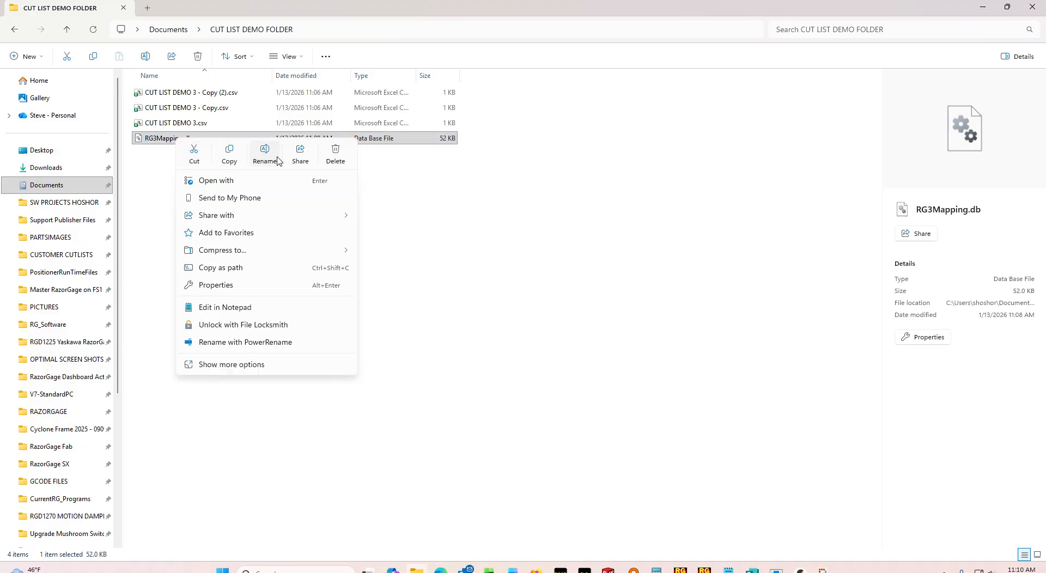
pyautogui.click(335, 155)
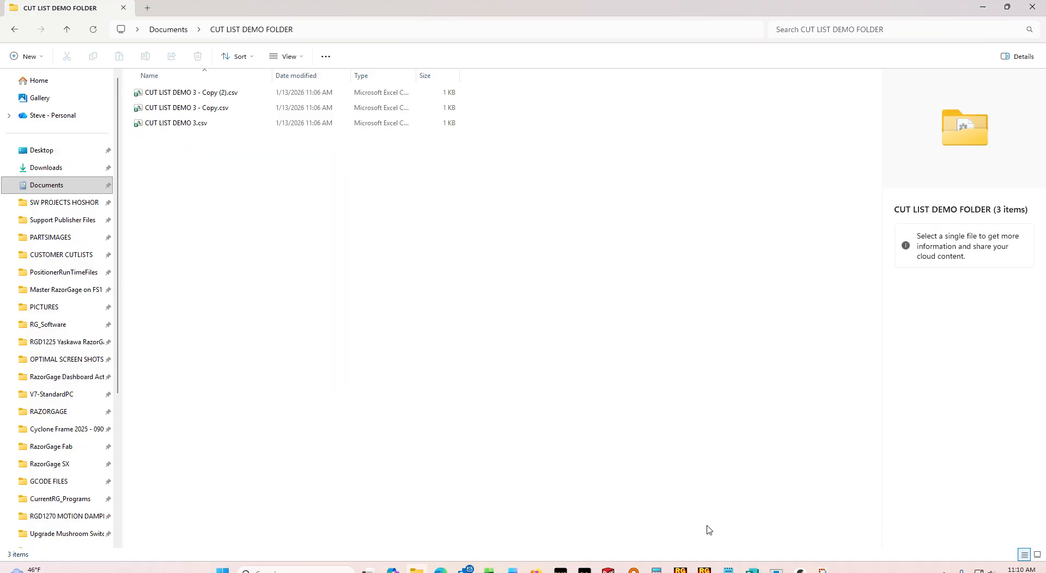
# Step: Switch to Create Razor Gage r3d files, load CUT LIST DEMO 3.csv as the cutlist, and agree to create a mapping for it
pyautogui.click(681, 570)
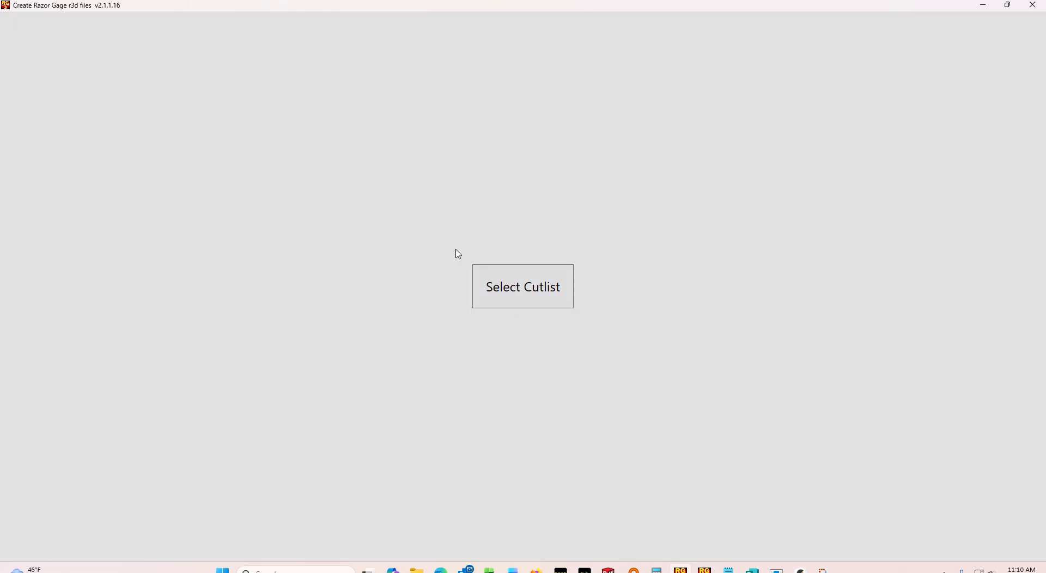
pyautogui.click(507, 287)
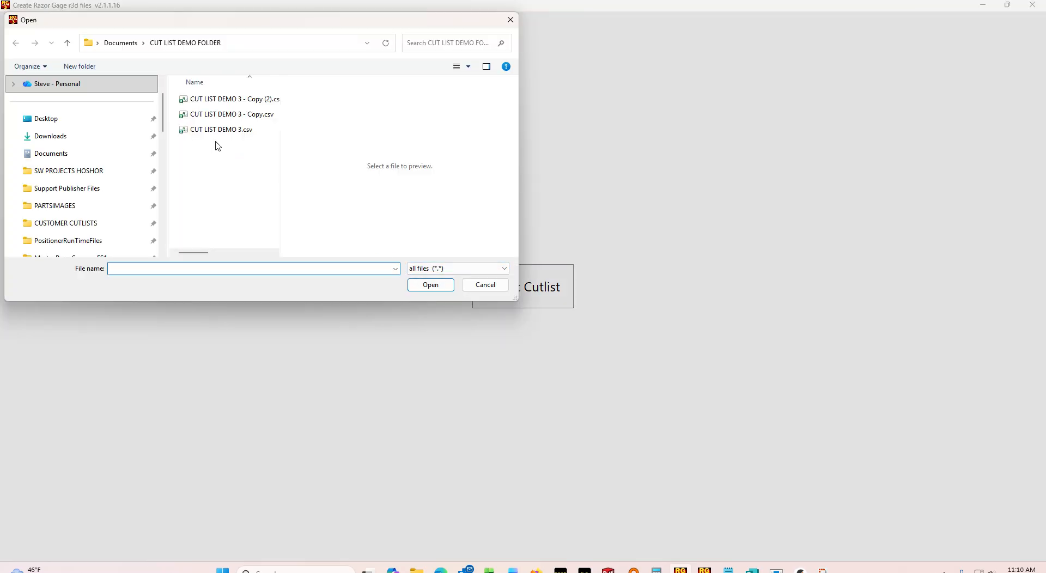
pyautogui.click(204, 131)
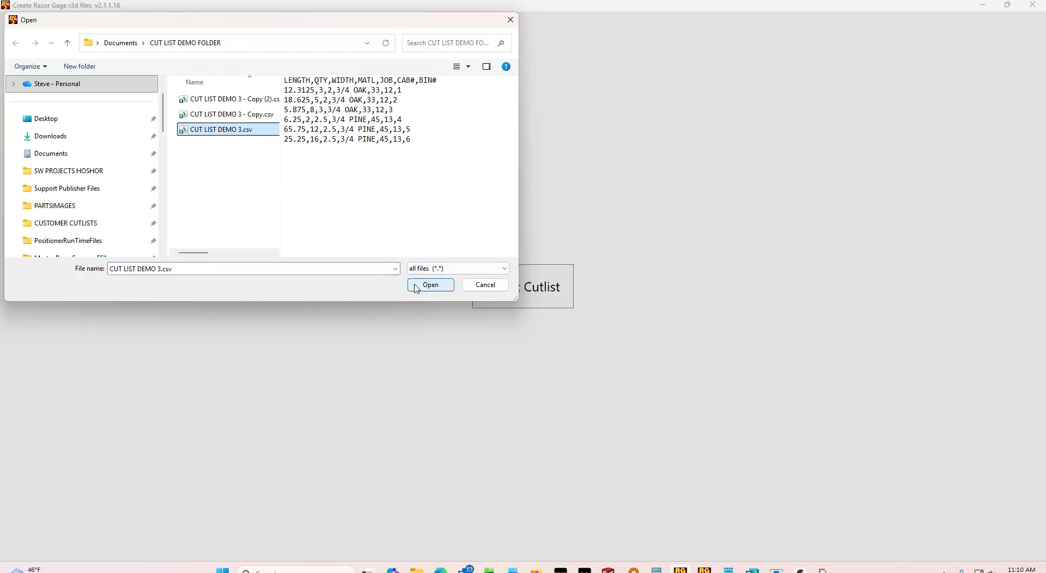
pyautogui.click(417, 287)
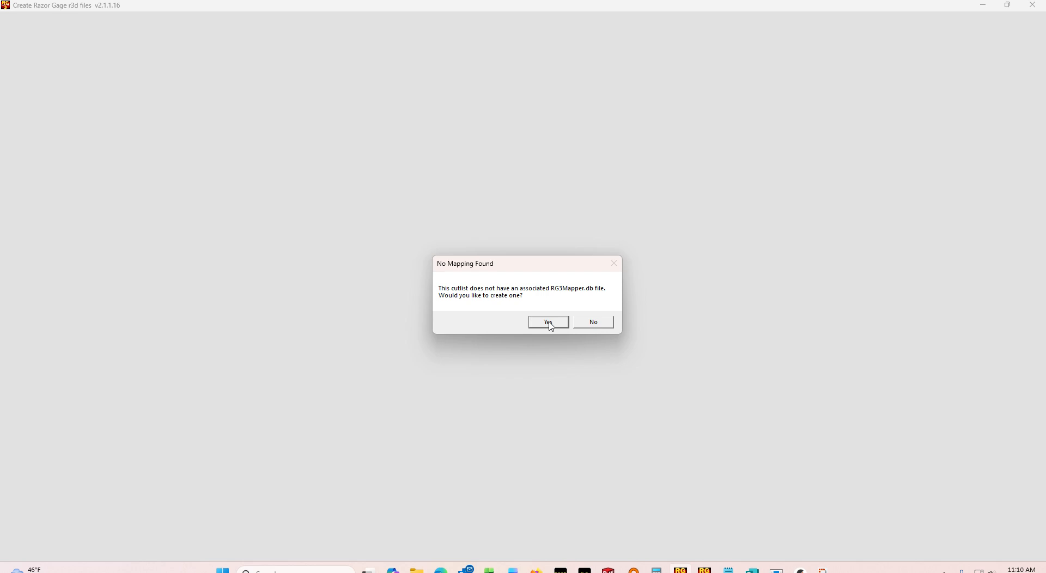
pyautogui.click(548, 323)
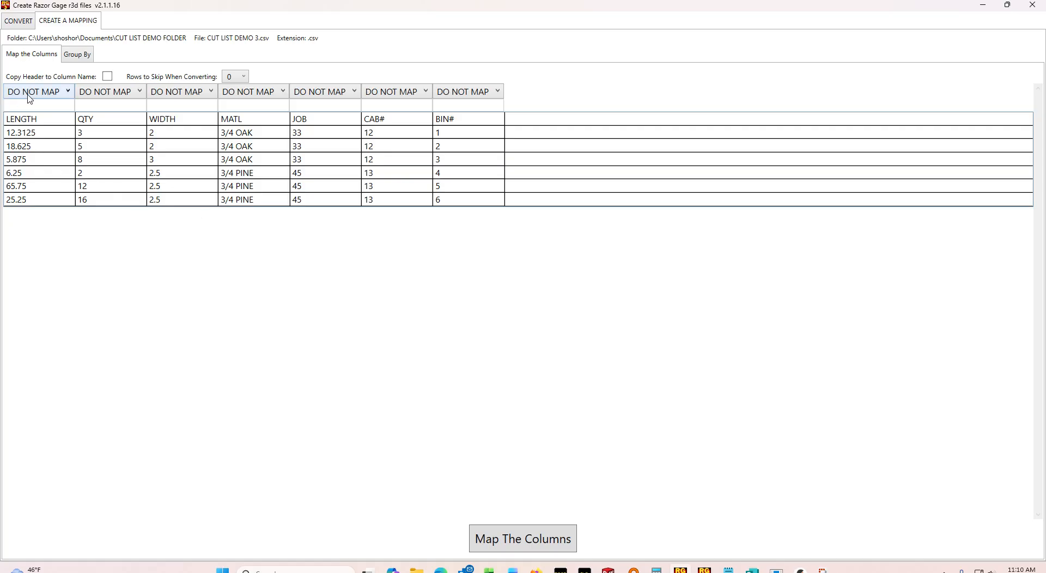
# Step: Copy the headers to the column names and map LENGTH as LENGTH, QTY as QUANTITY, WIDTH as WIDTH, and MATL as MATERIAL
pyautogui.click(108, 76)
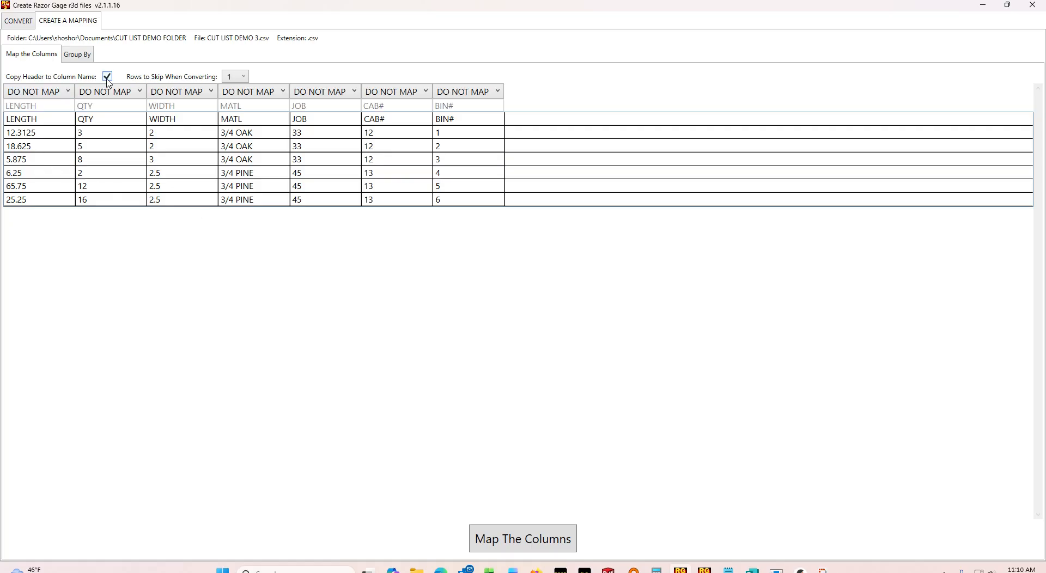
pyautogui.click(57, 93)
pyautogui.click(25, 163)
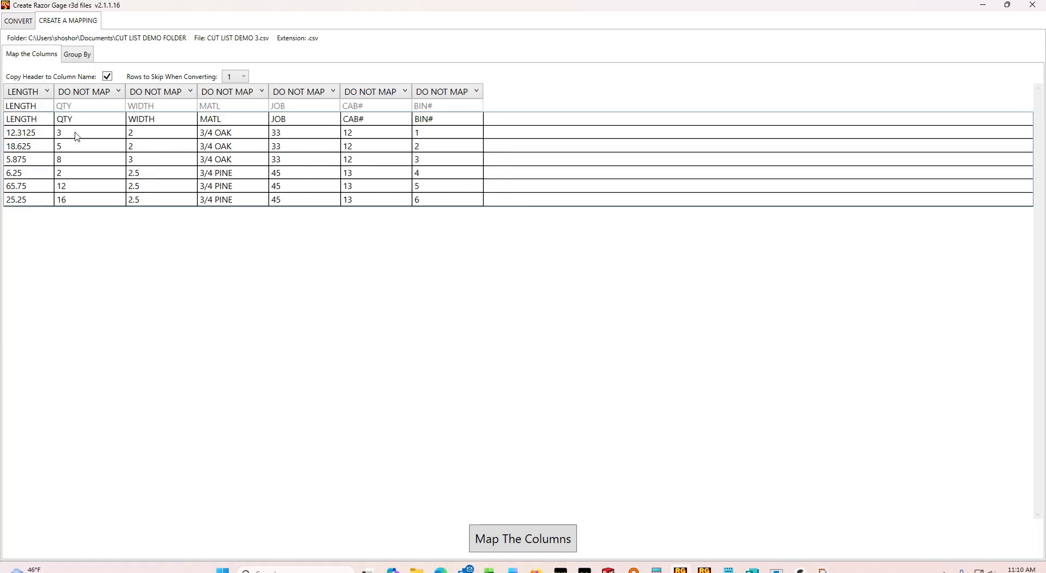
pyautogui.click(107, 94)
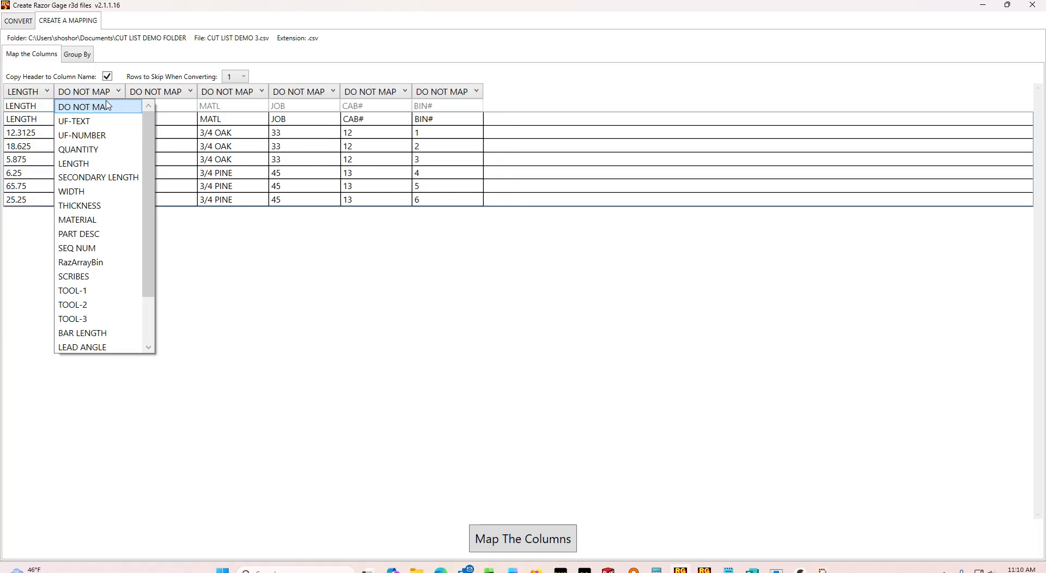
pyautogui.click(78, 149)
pyautogui.click(147, 95)
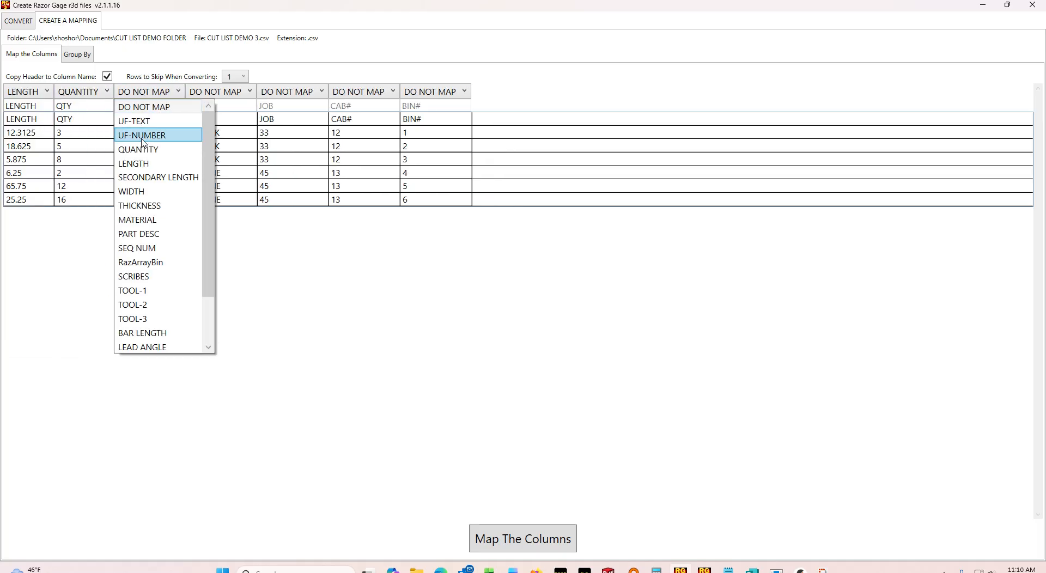
pyautogui.click(133, 192)
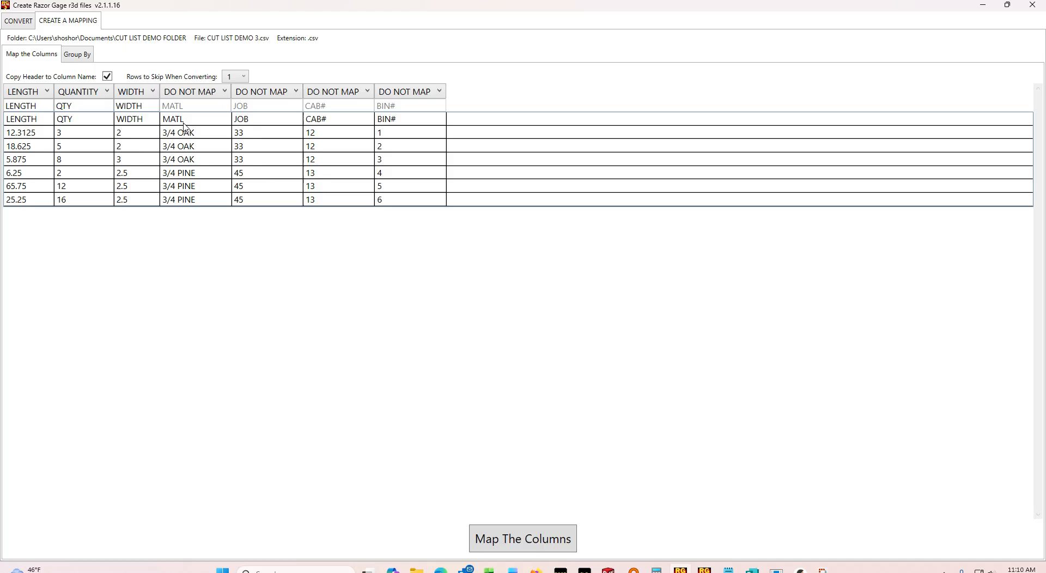
pyautogui.click(204, 93)
pyautogui.click(183, 220)
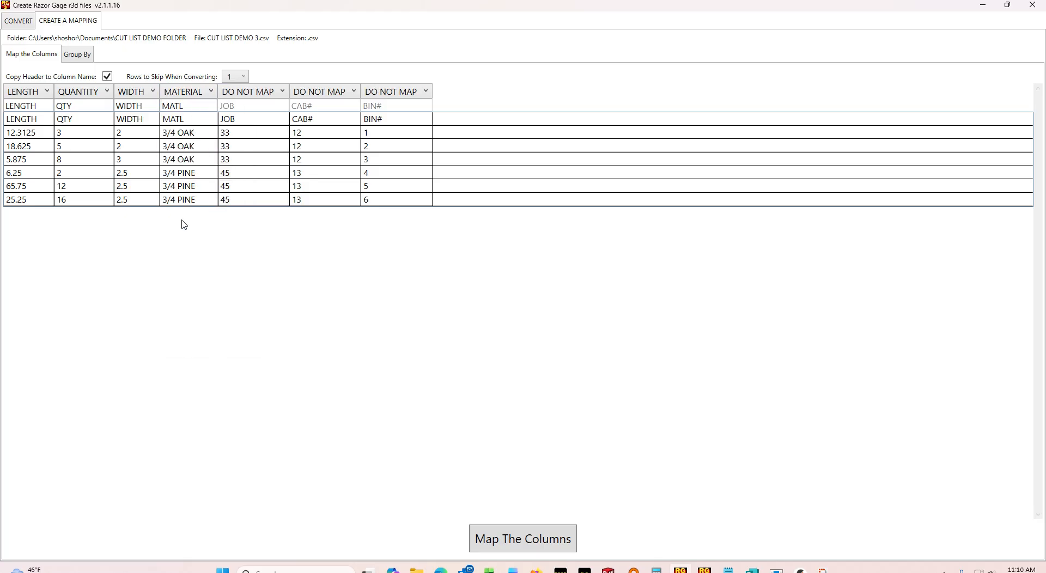
# Step: Map the JOB, CAB# and BIN# columns as UF-TEXT and save the column mapping
pyautogui.click(252, 92)
pyautogui.click(251, 123)
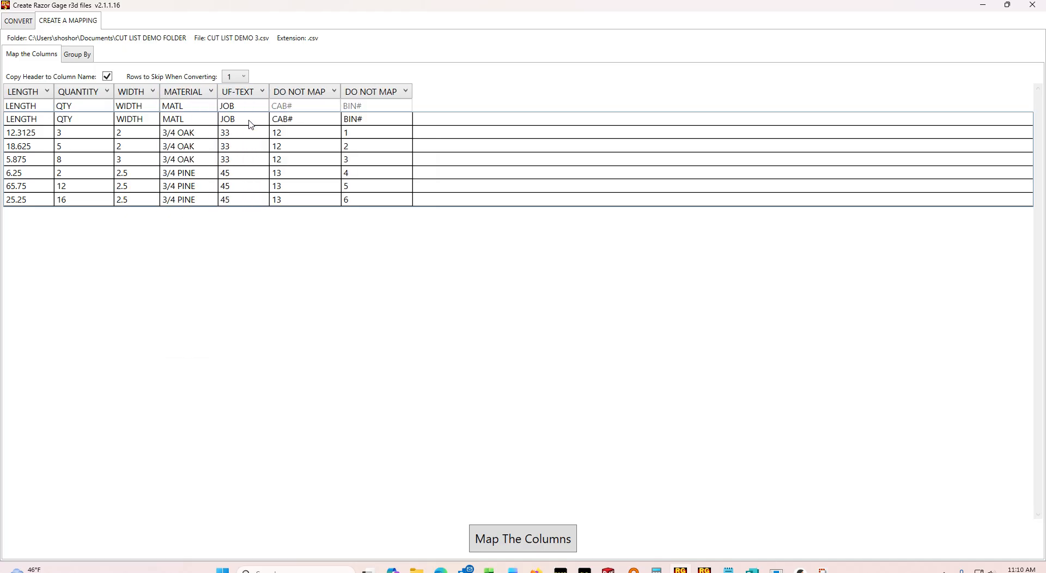
pyautogui.click(277, 94)
pyautogui.click(289, 121)
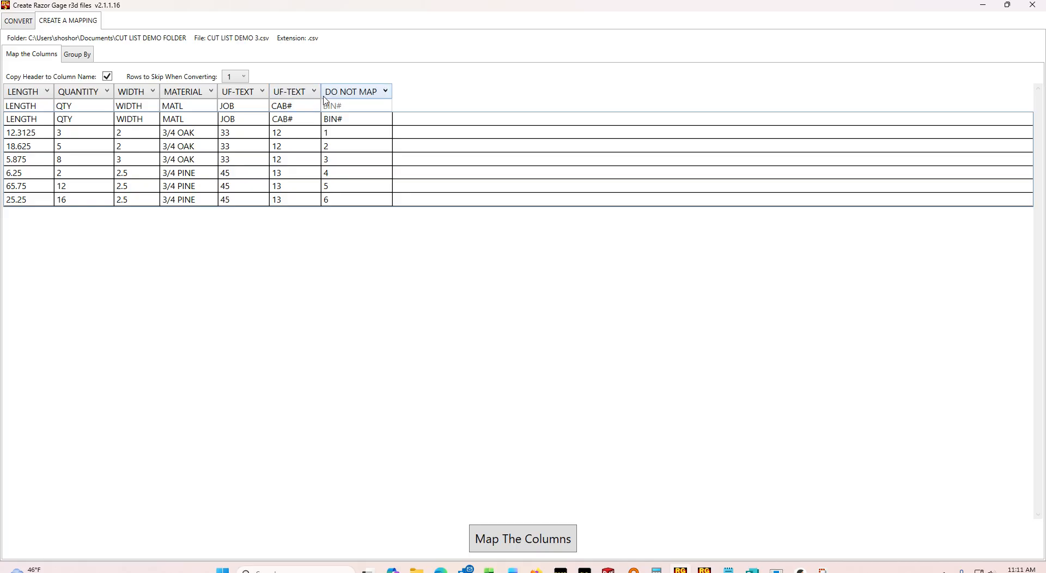
pyautogui.click(356, 101)
pyautogui.click(353, 121)
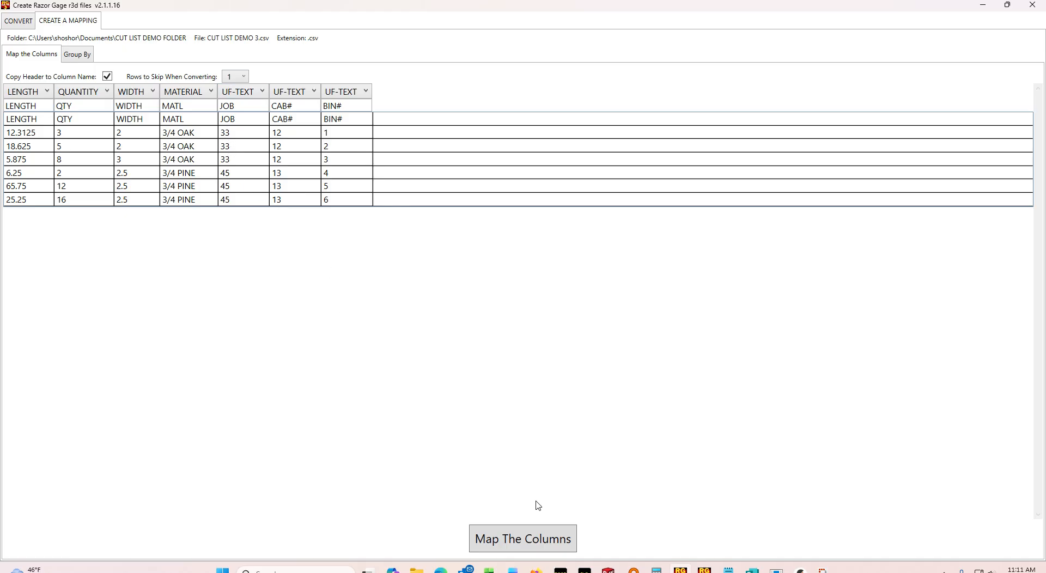
pyautogui.click(525, 540)
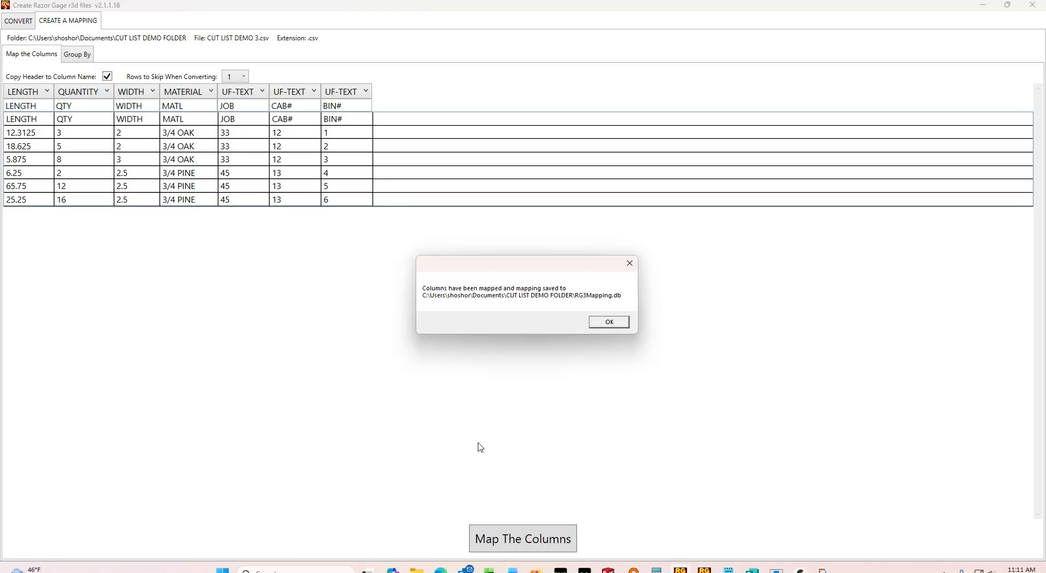
pyautogui.click(612, 323)
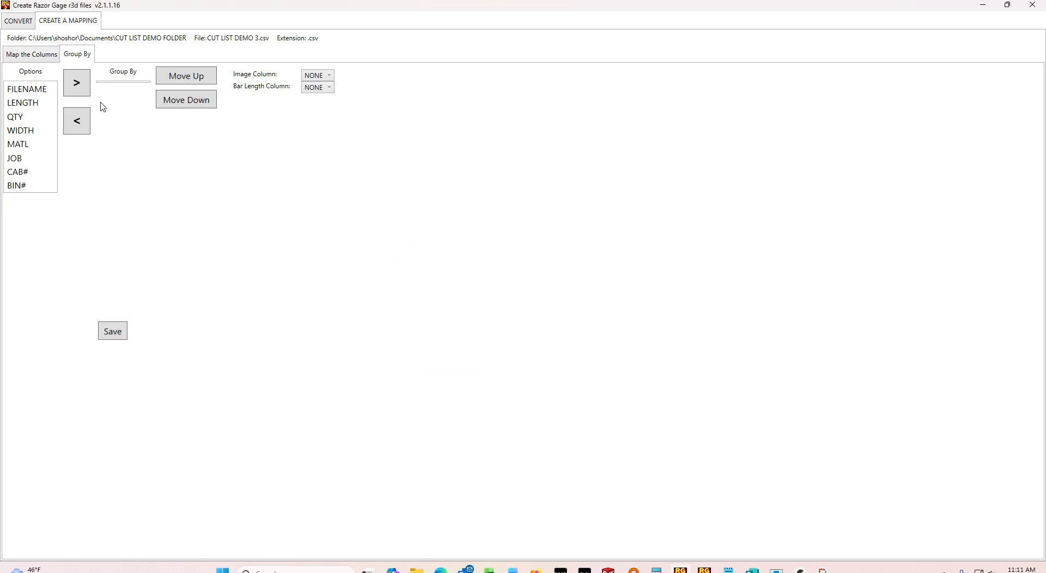
# Step: Group the cut list by MATL and save the grouping in the mapping
pyautogui.click(24, 144)
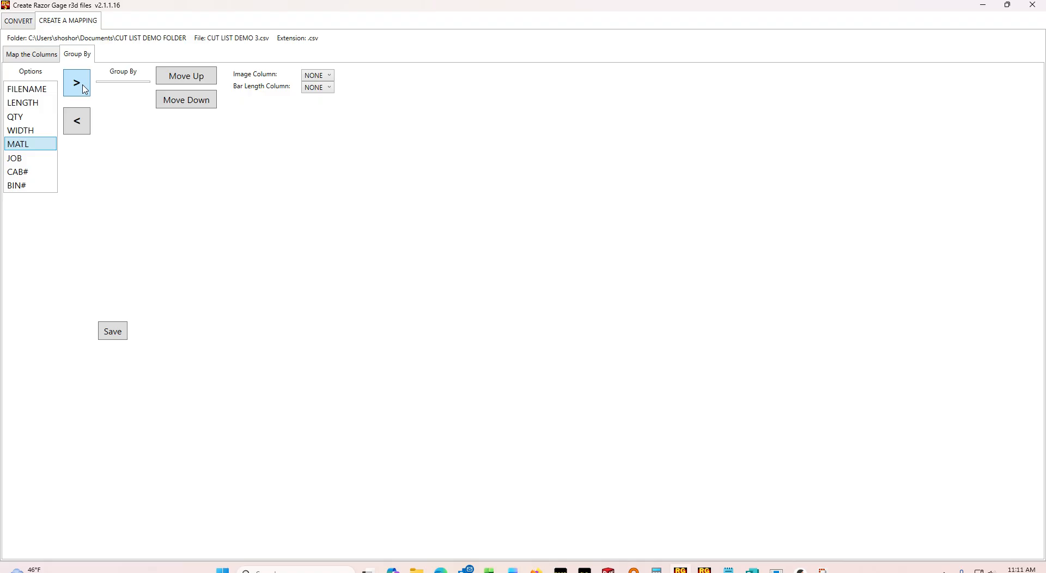
pyautogui.click(81, 87)
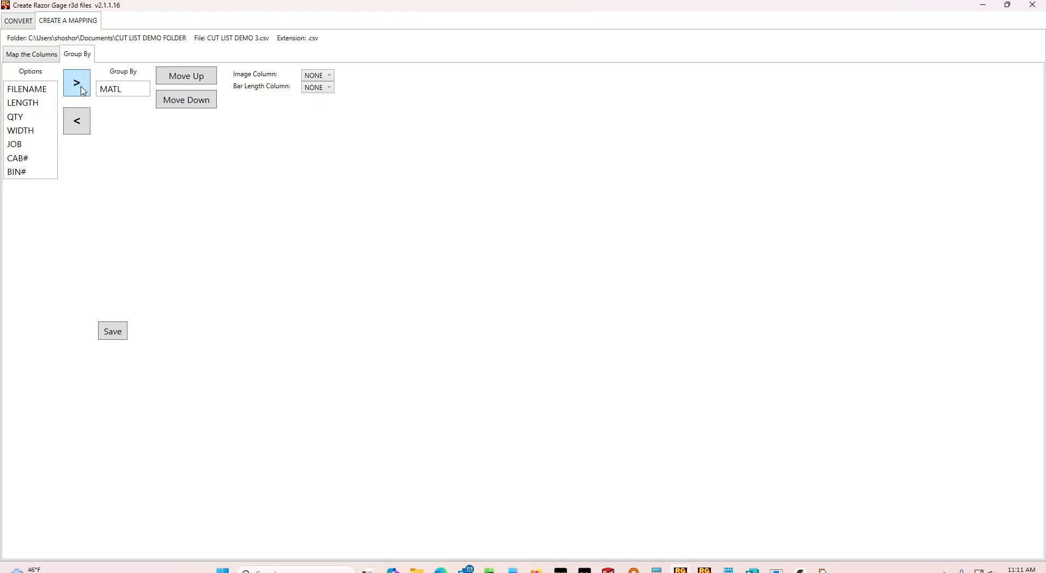
pyautogui.click(112, 334)
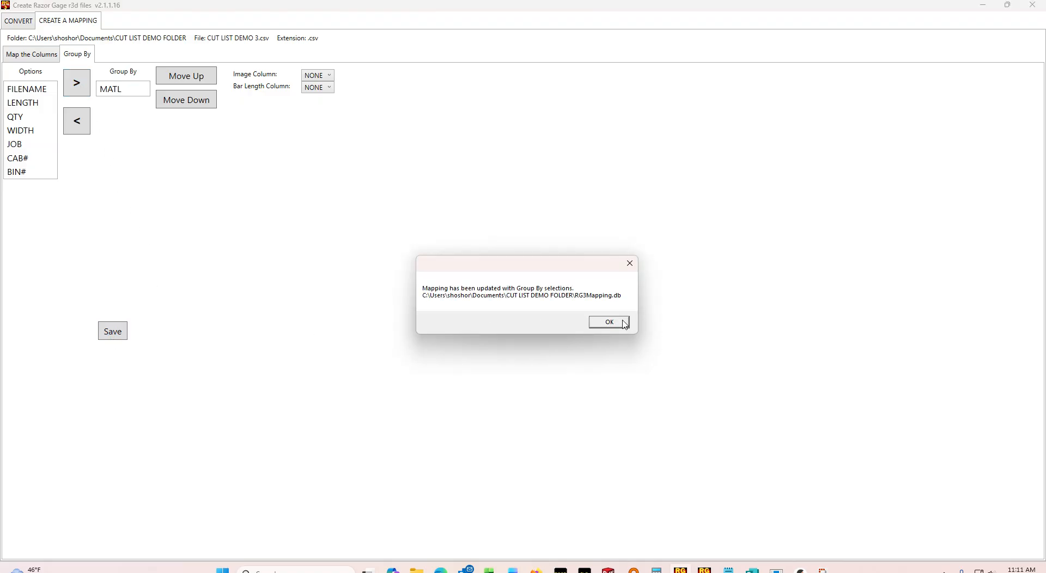
pyautogui.click(622, 325)
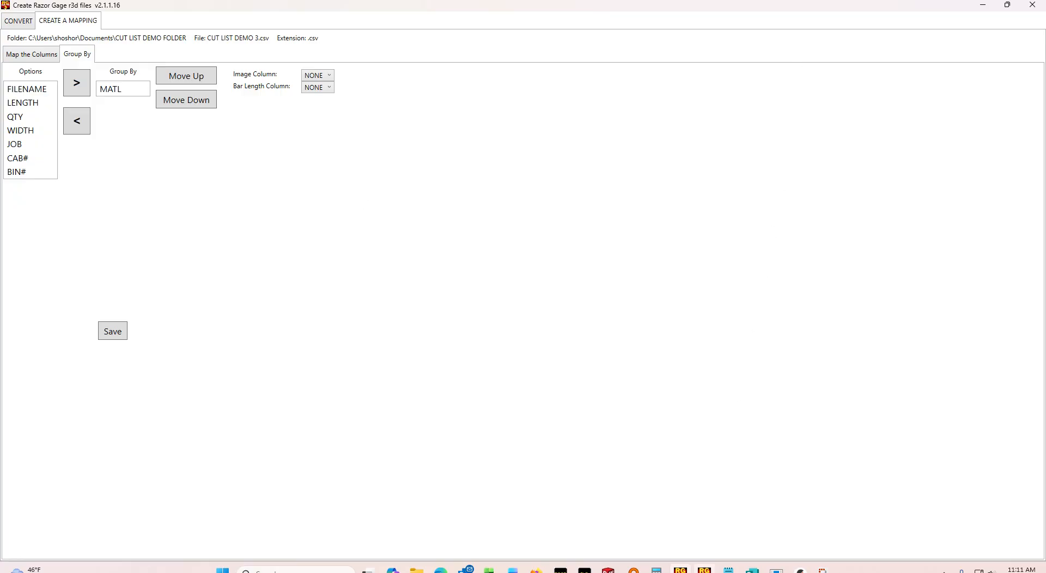
# Step: Switch to RG3 and open CUT LIST DEMO 3 - Copy (2).csv in AutoList
pyautogui.click(704, 570)
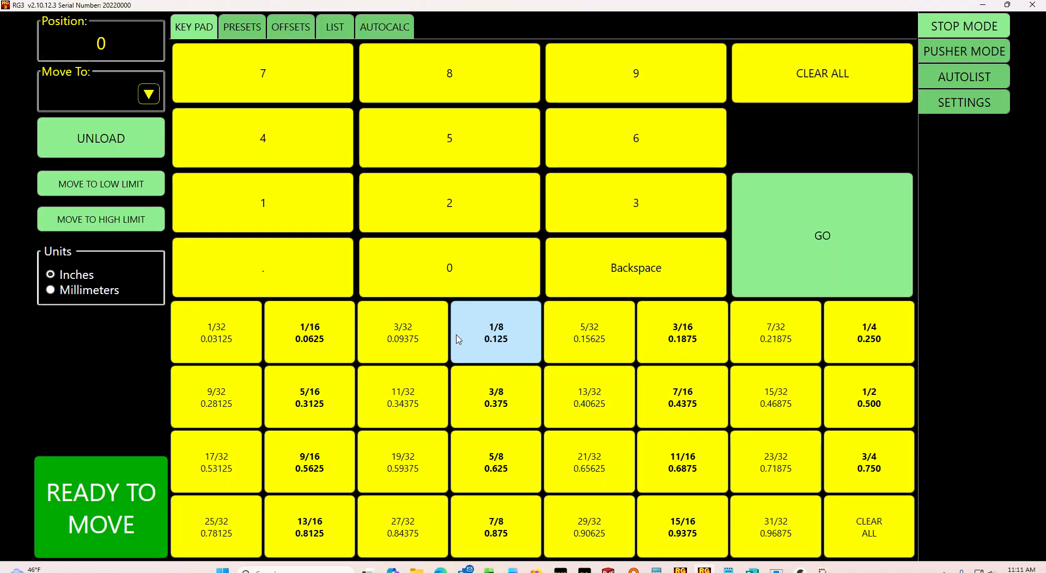
pyautogui.click(972, 84)
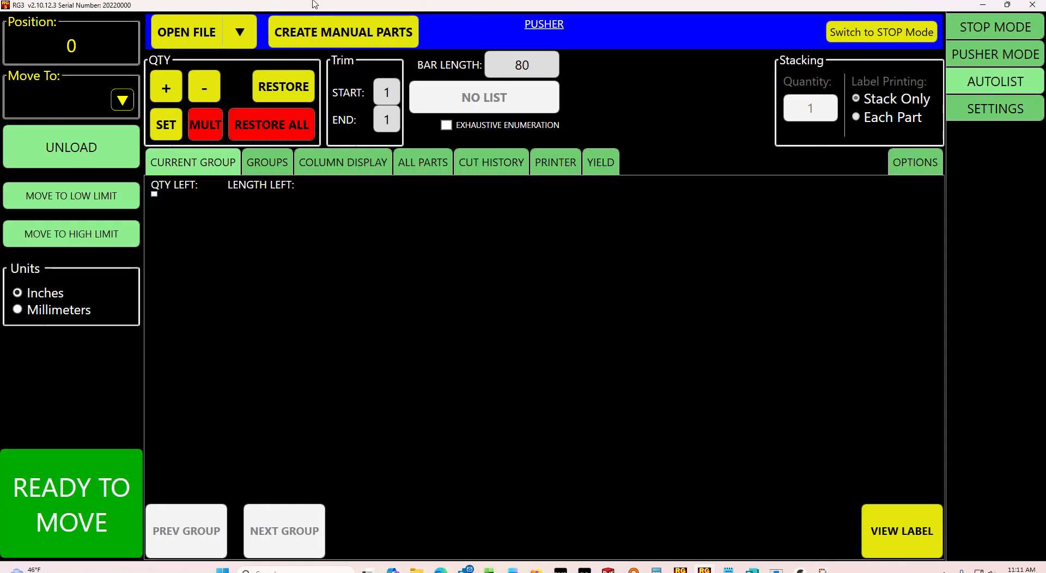
pyautogui.click(196, 33)
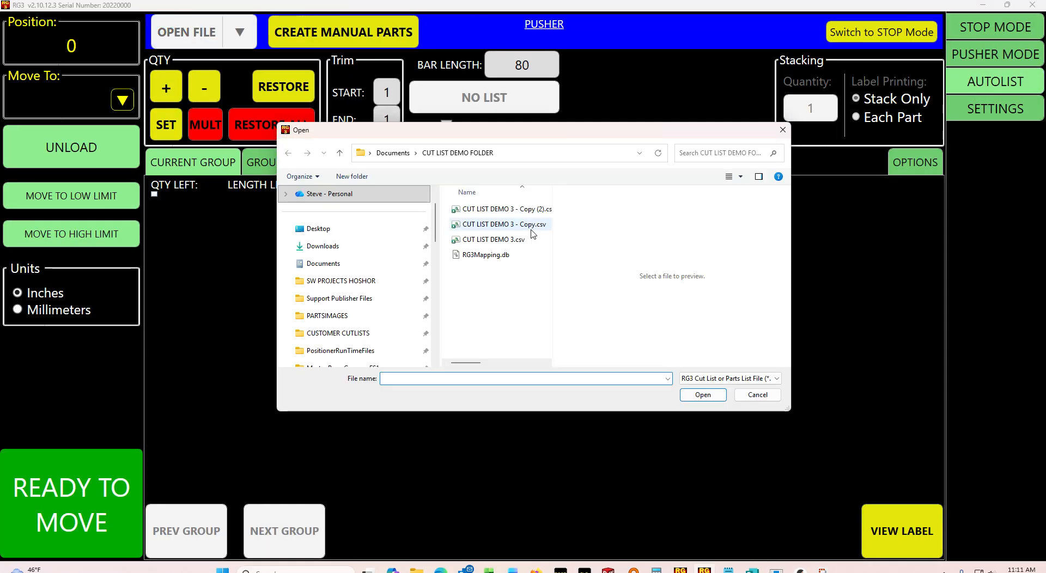
pyautogui.click(527, 210)
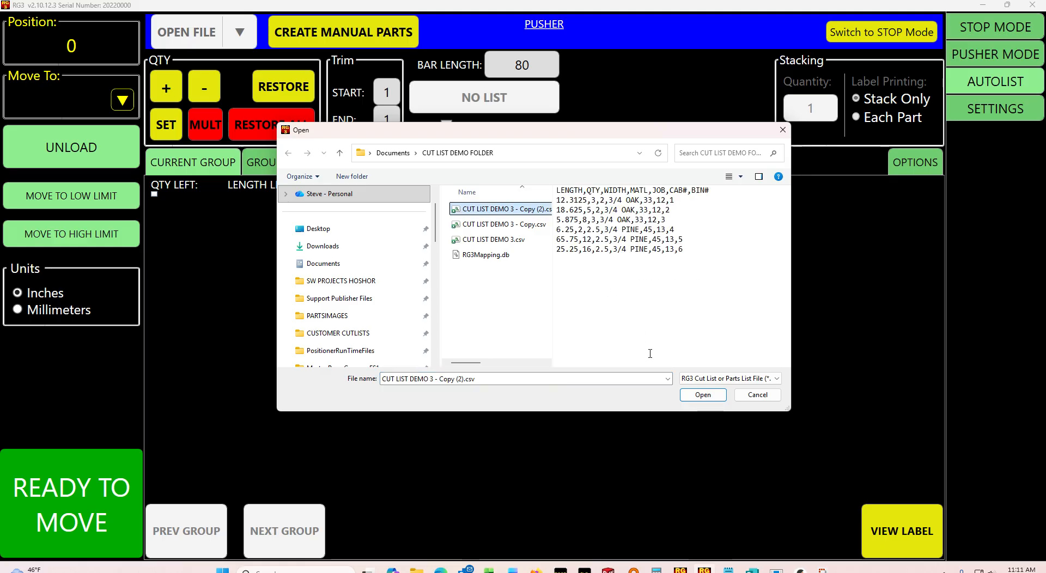
pyautogui.click(685, 401)
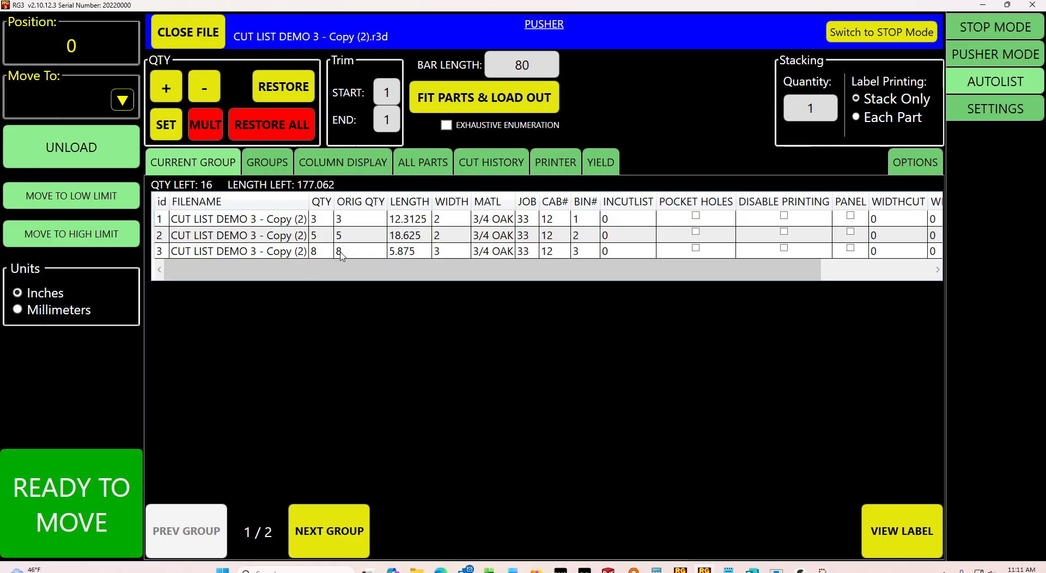
# Step: Open the 3/4 OAK group from the groups list to check its parts, and return to the groups list
pyautogui.click(281, 167)
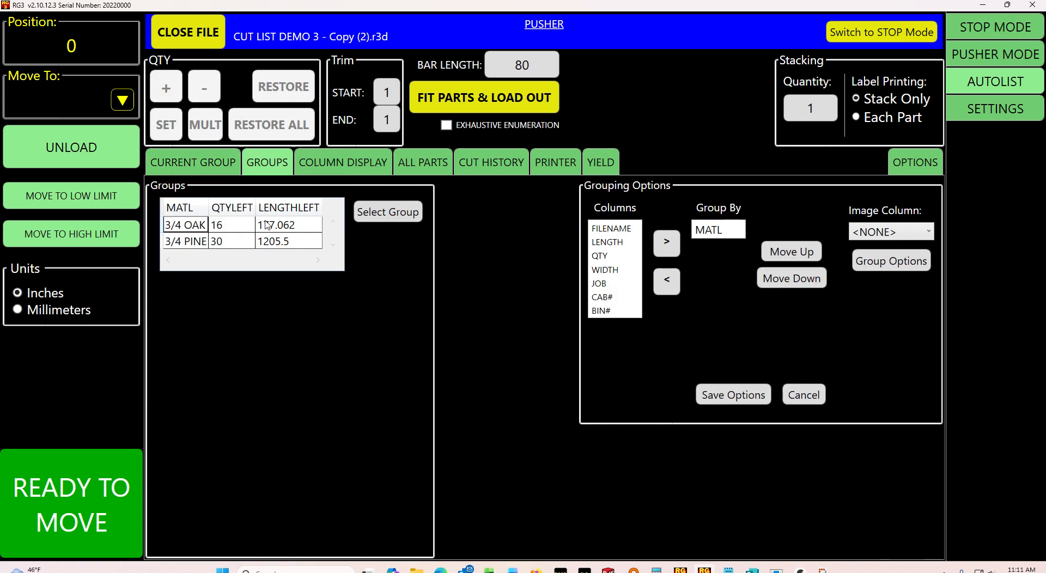
pyautogui.doubleClick(232, 224)
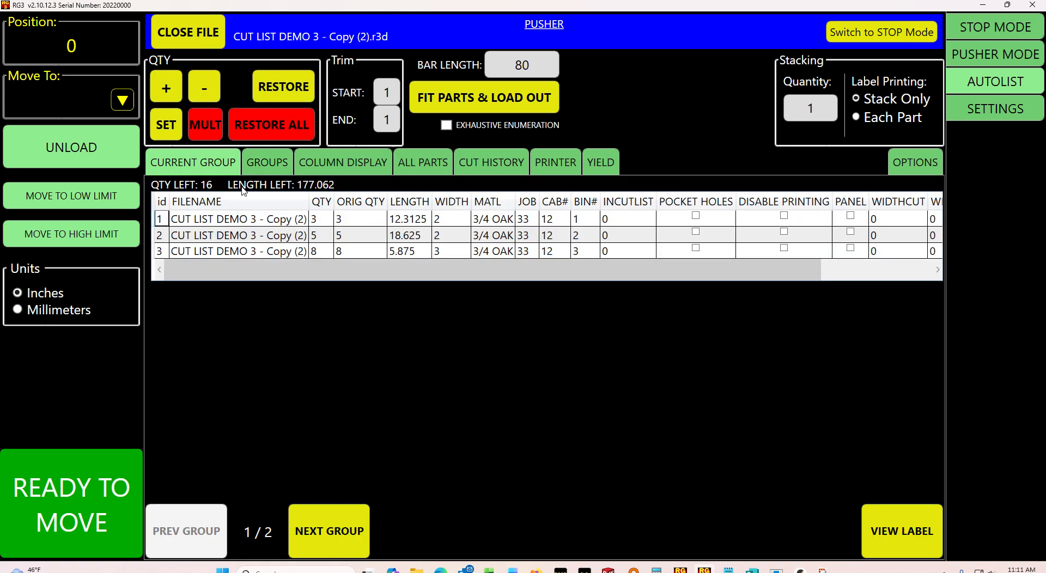
pyautogui.click(267, 163)
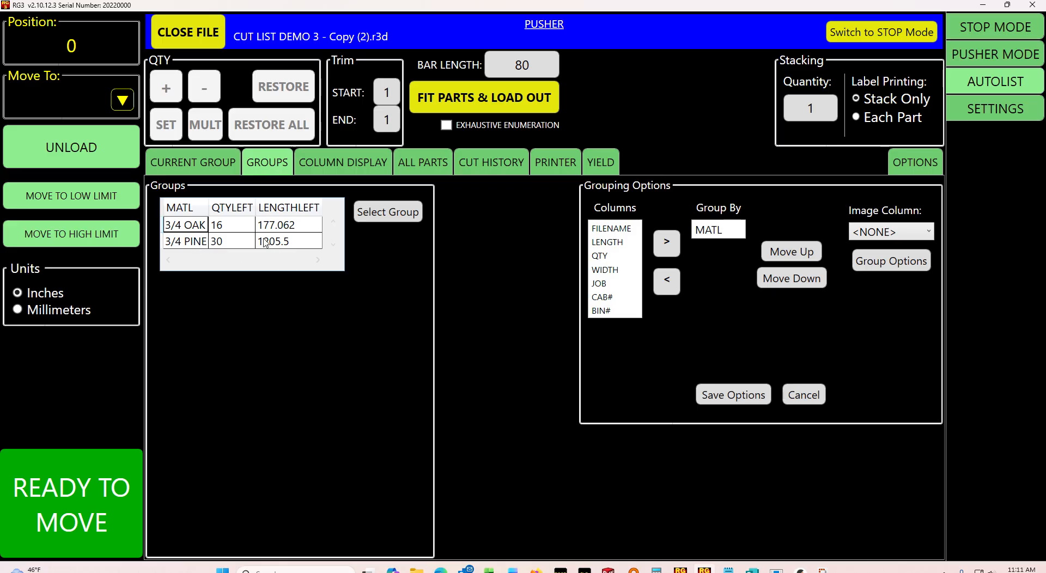
# Step: Add WIDTH to the grouping after MATL, save the grouping options, and check the full parts list and the current group
pyautogui.click(713, 231)
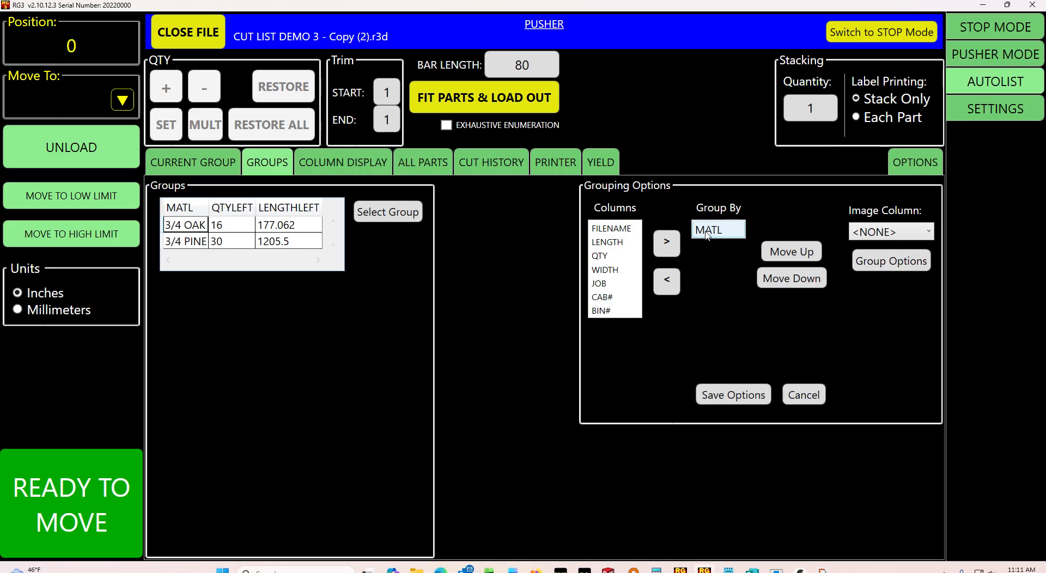
pyautogui.click(605, 269)
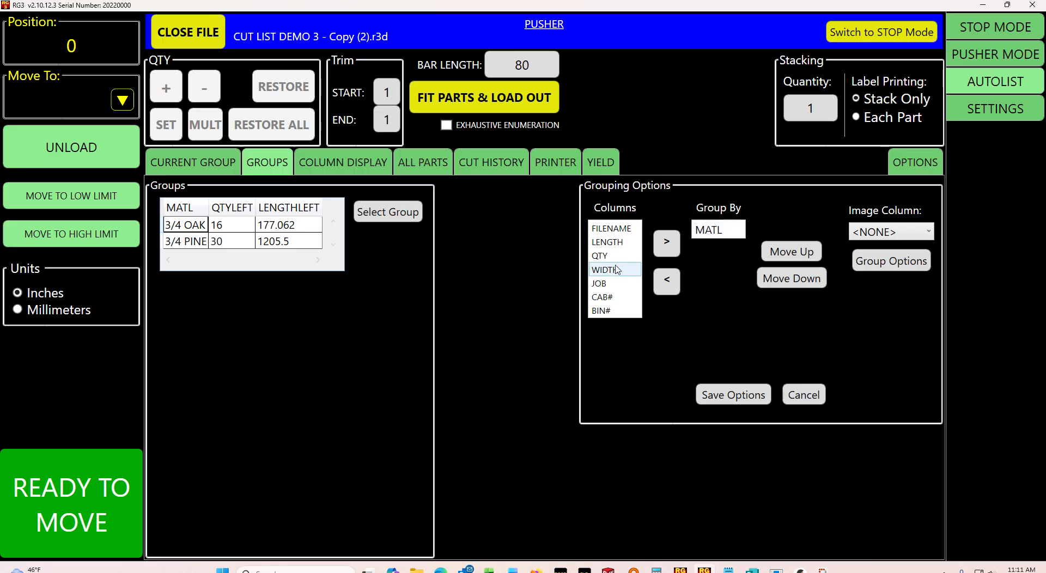
pyautogui.click(665, 244)
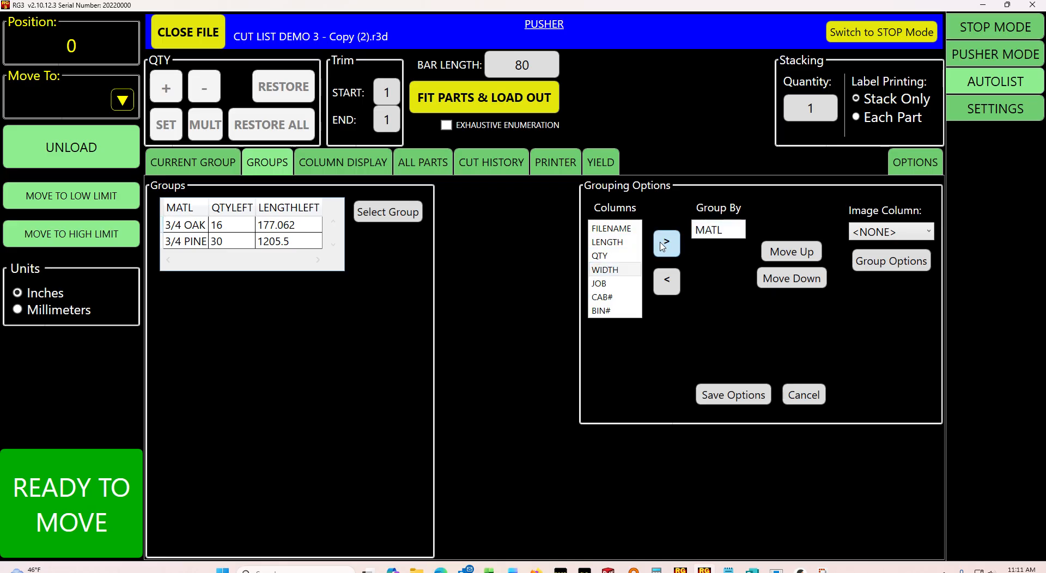
pyautogui.click(723, 386)
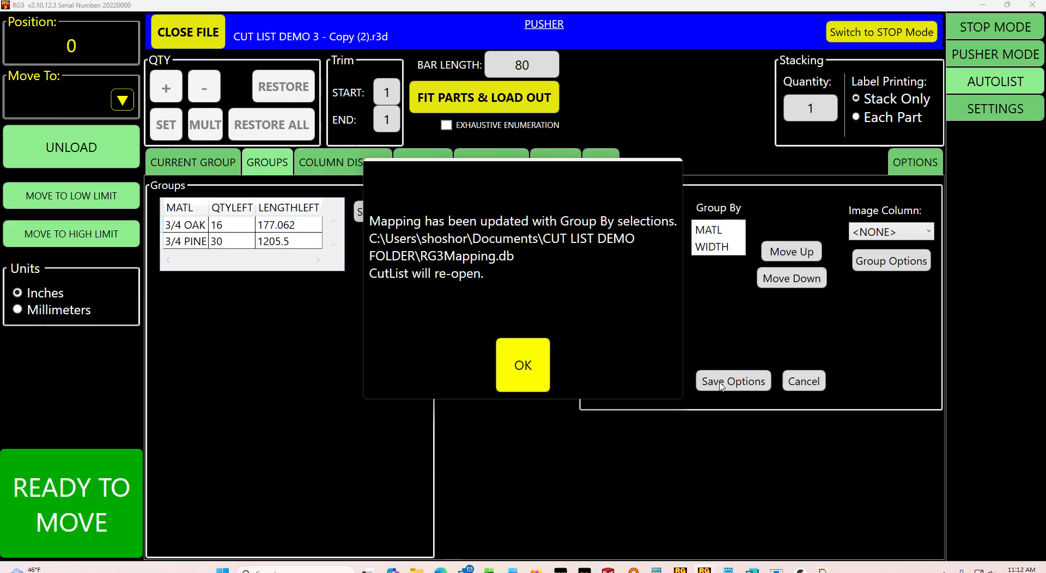
pyautogui.click(543, 367)
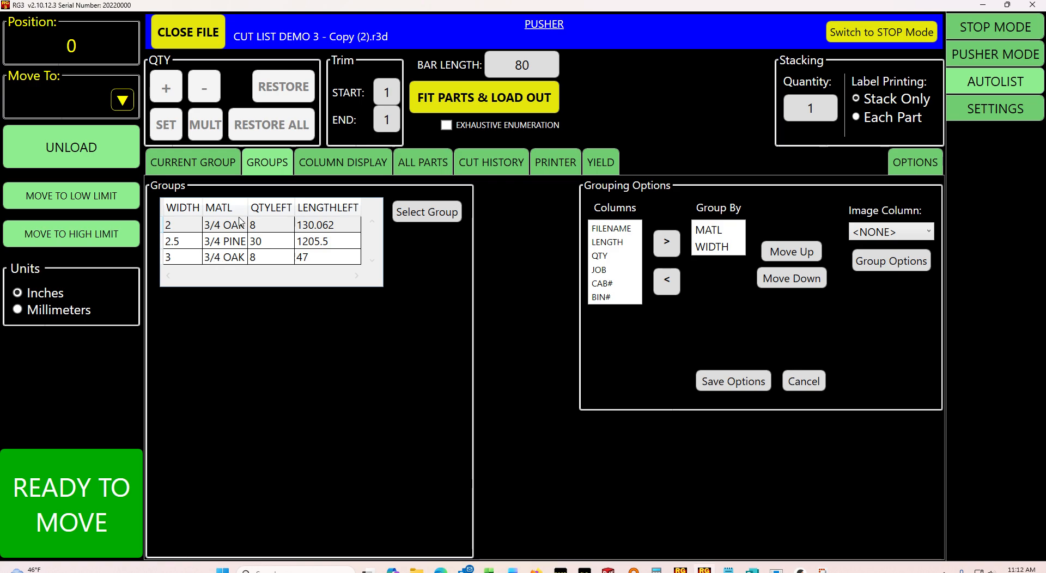
pyautogui.click(428, 167)
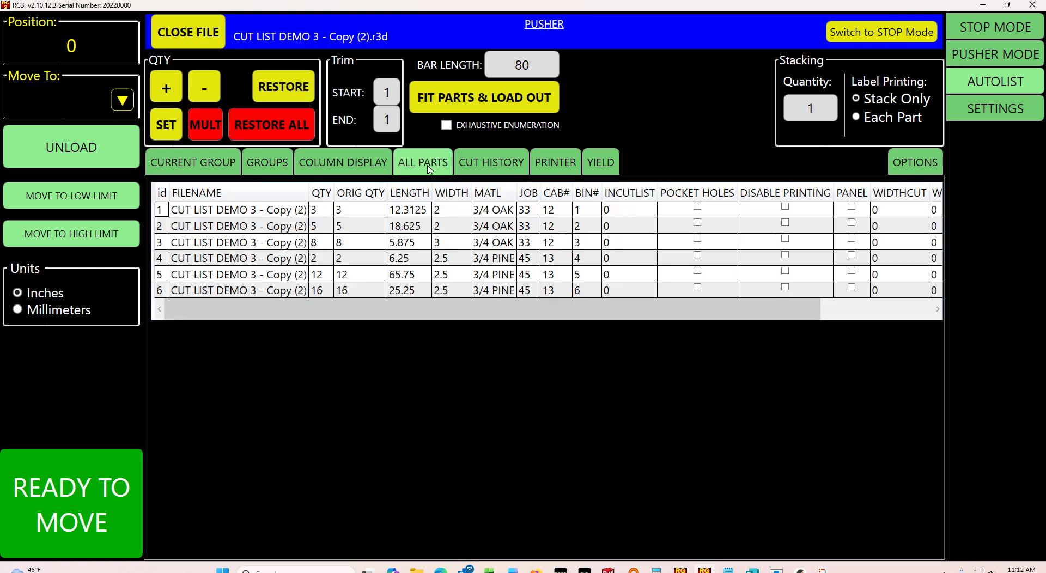
pyautogui.click(209, 164)
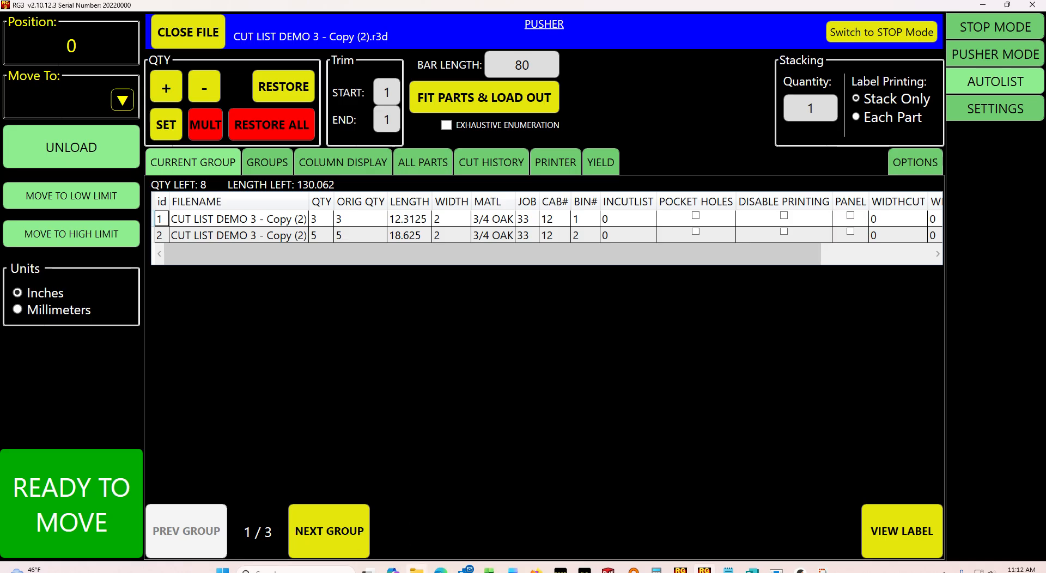
# Step: Switch to File Explorer, open CUT LIST DEMO 3 - Copy.csv in Notepad to examine its comma-separated text, and close it
pyautogui.moveTo(417, 569)
pyautogui.click(417, 531)
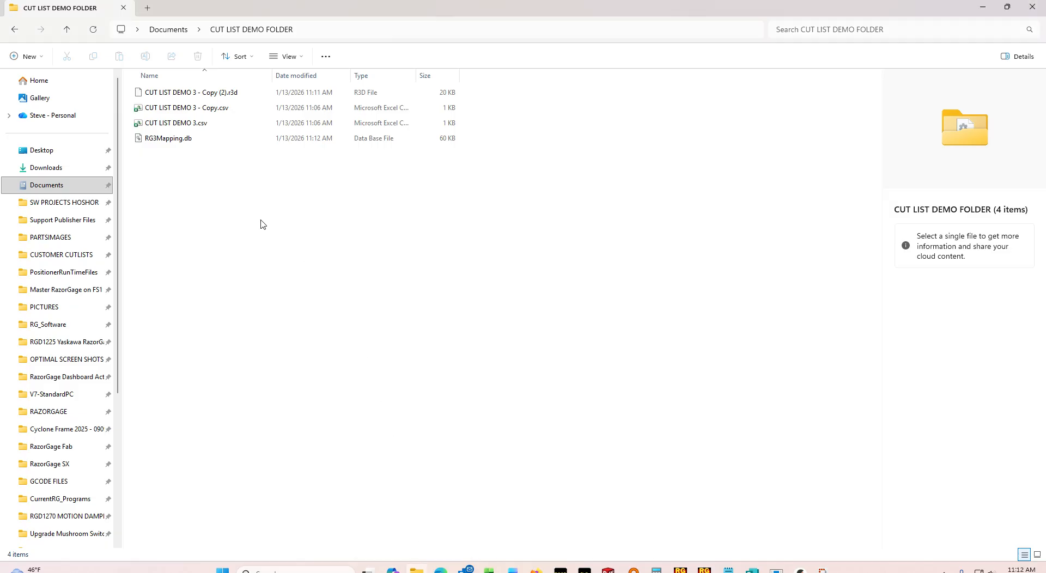
pyautogui.click(202, 111)
pyautogui.rightClick(202, 111)
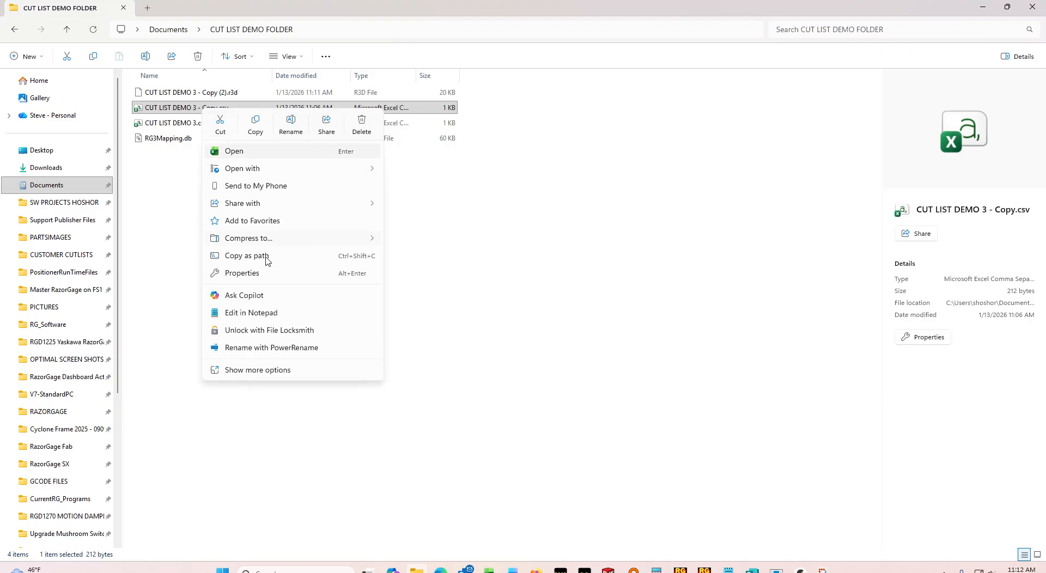
pyautogui.moveTo(259, 173)
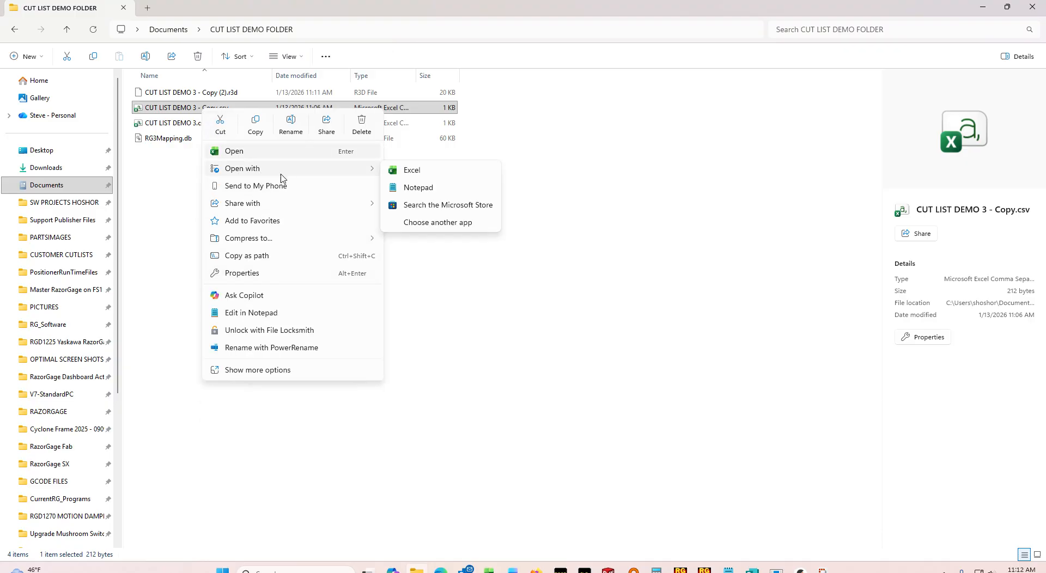
pyautogui.click(399, 191)
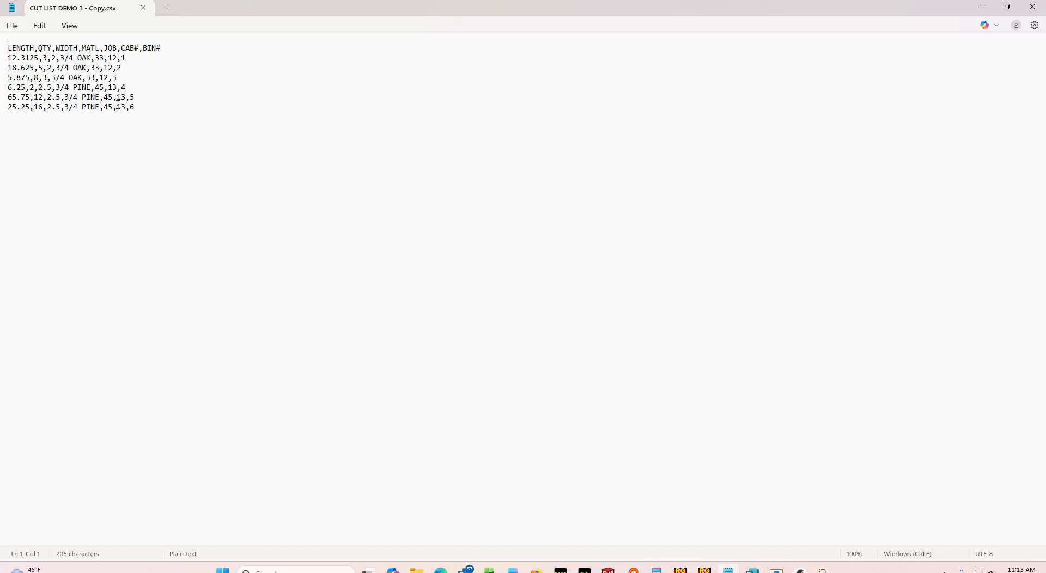
pyautogui.click(1031, 8)
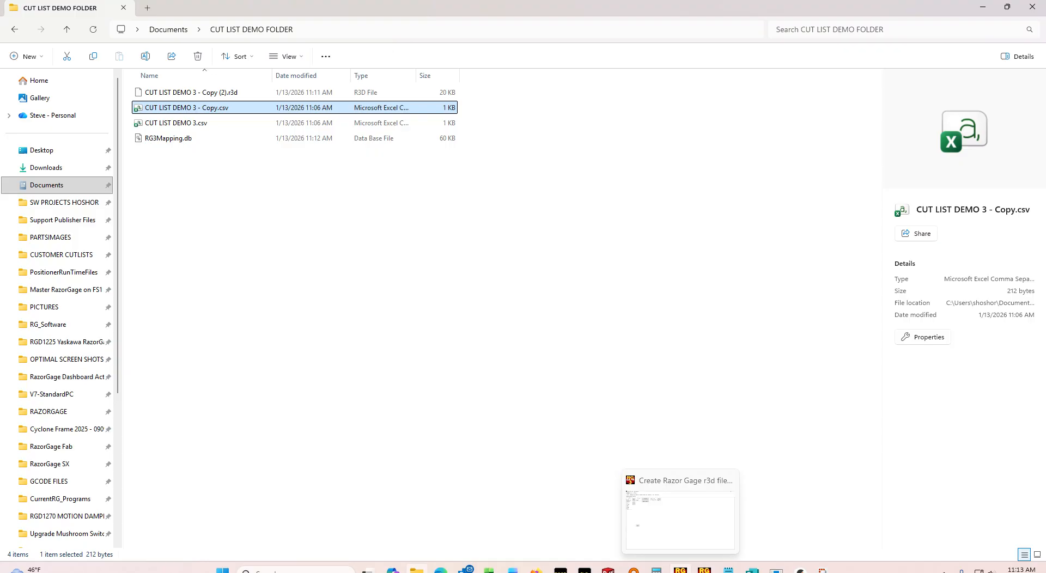
# Step: Return to RG3 by way of the r3d file creator and compare the groups, column display settings and current group columns
pyautogui.click(680, 570)
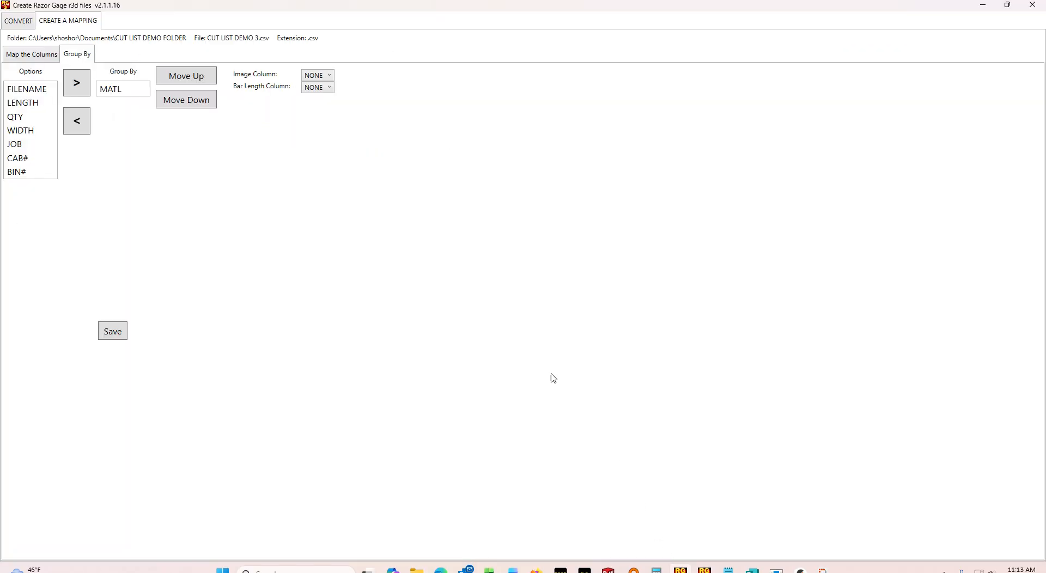
pyautogui.click(705, 570)
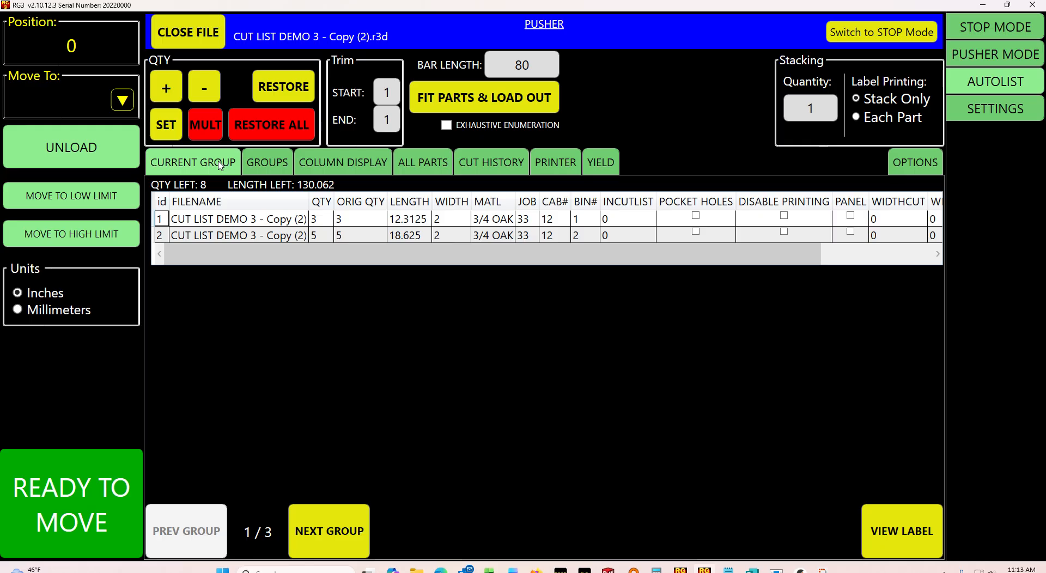
pyautogui.click(262, 165)
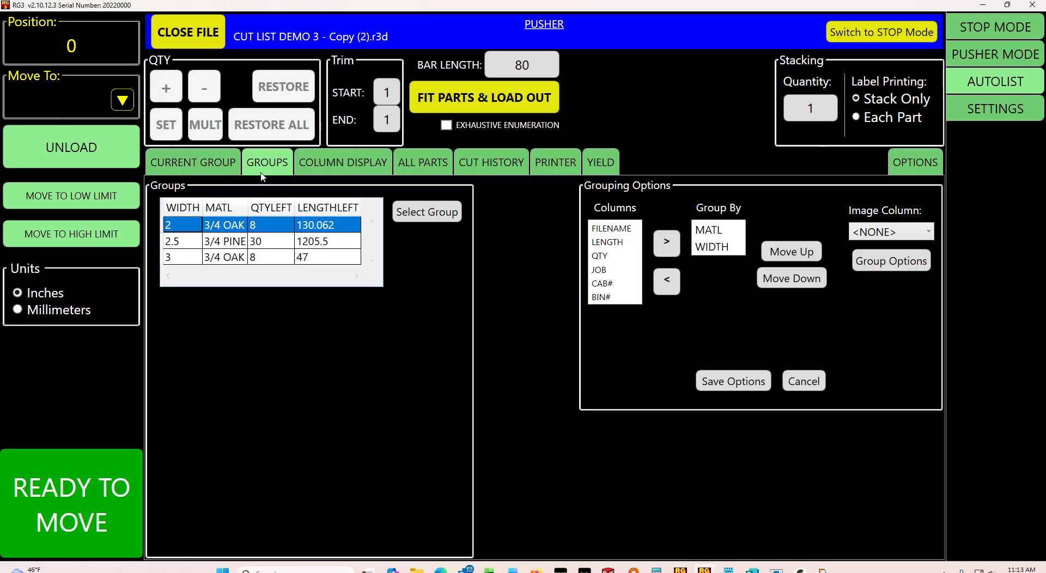
pyautogui.click(338, 164)
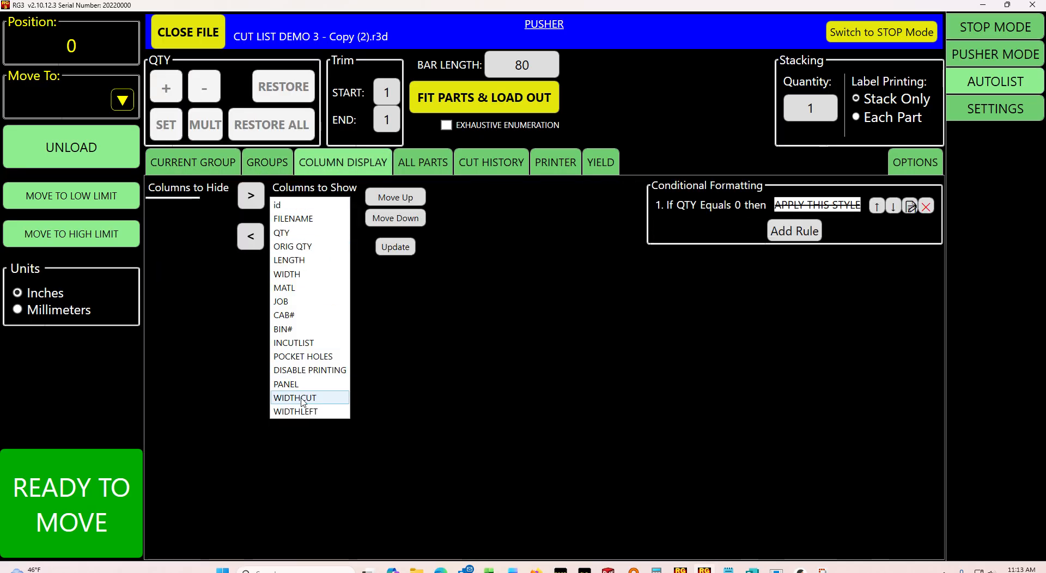
pyautogui.click(188, 163)
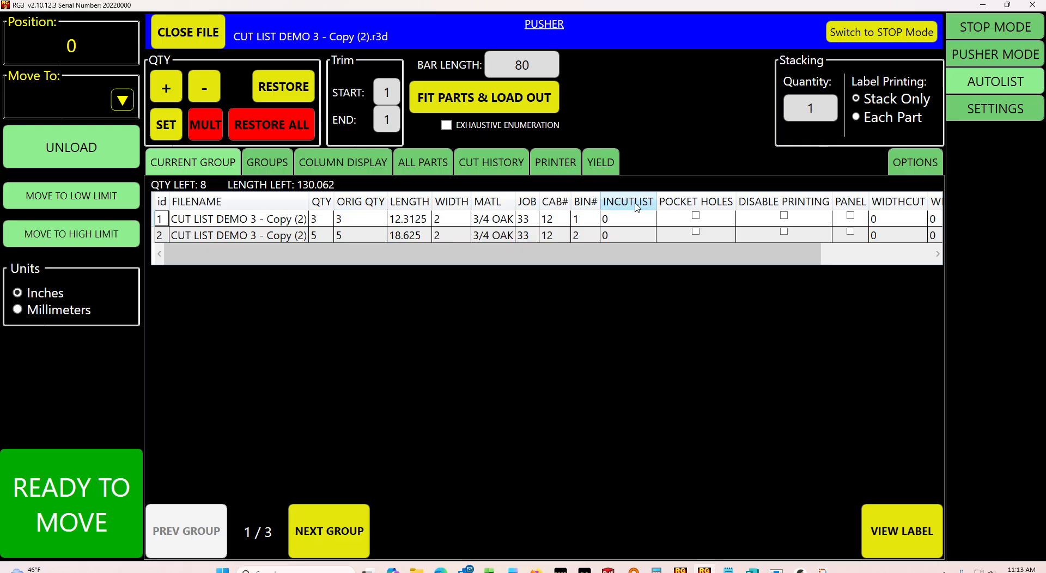
# Step: Hide the WIDTHLEFT, WIDTHCUT, PANEL, DISABLE PRINTING, POCKET HOLES and INCUTLIST columns and update the column display
pyautogui.click(338, 163)
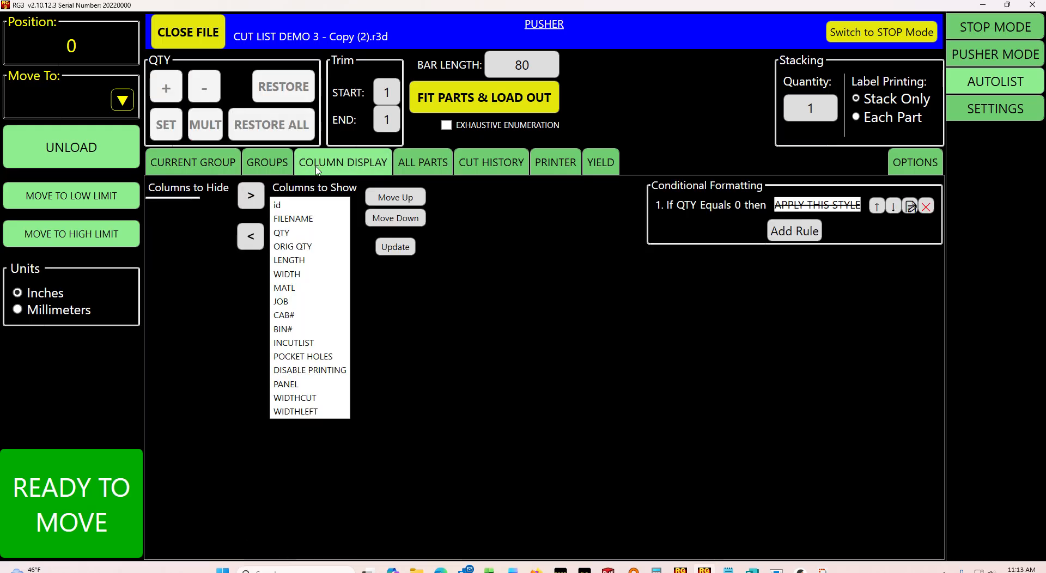
pyautogui.click(254, 240)
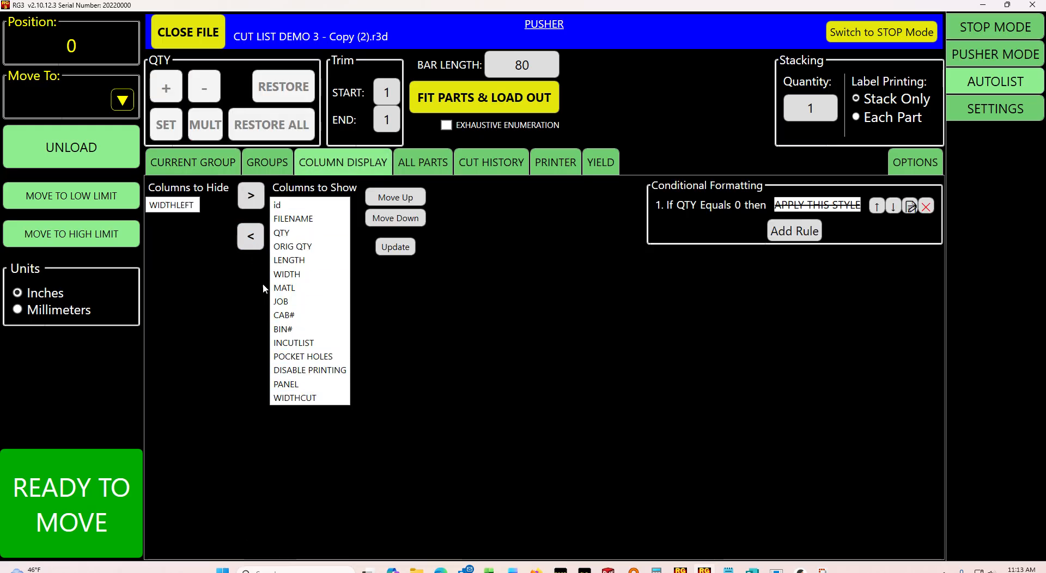
pyautogui.click(251, 237)
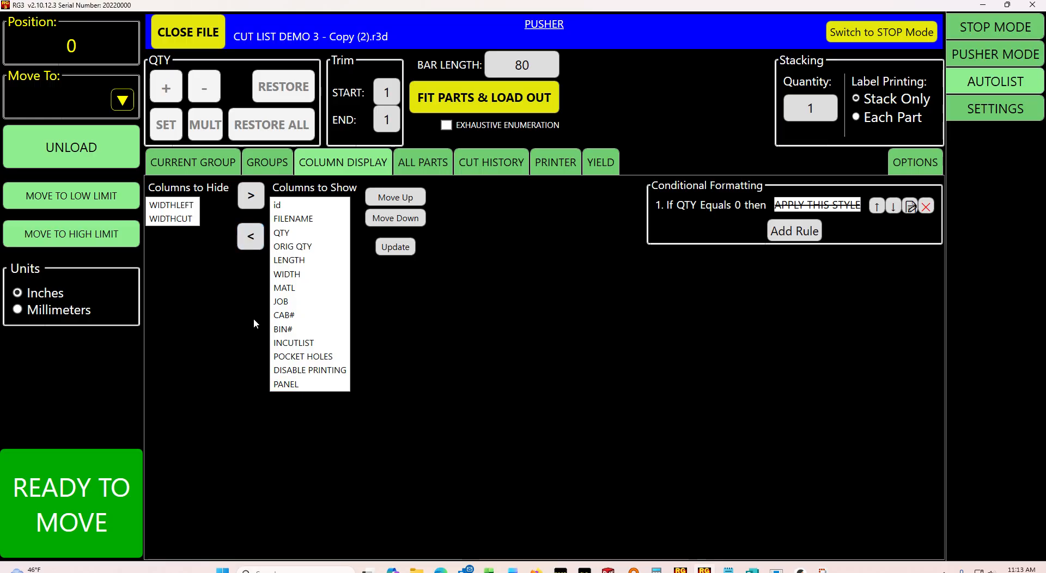
pyautogui.click(244, 243)
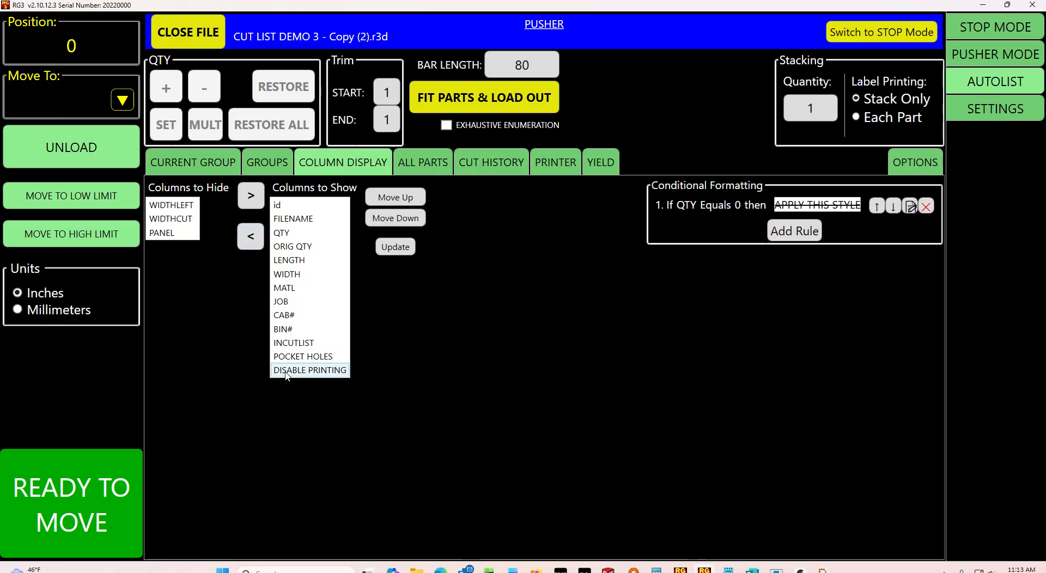
pyautogui.click(252, 240)
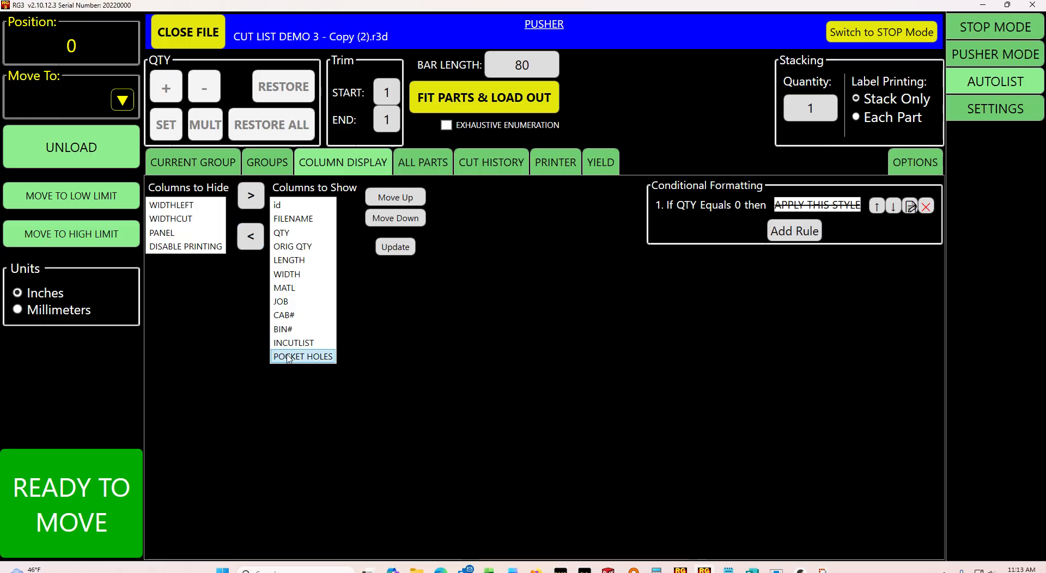
pyautogui.click(252, 238)
pyautogui.click(293, 343)
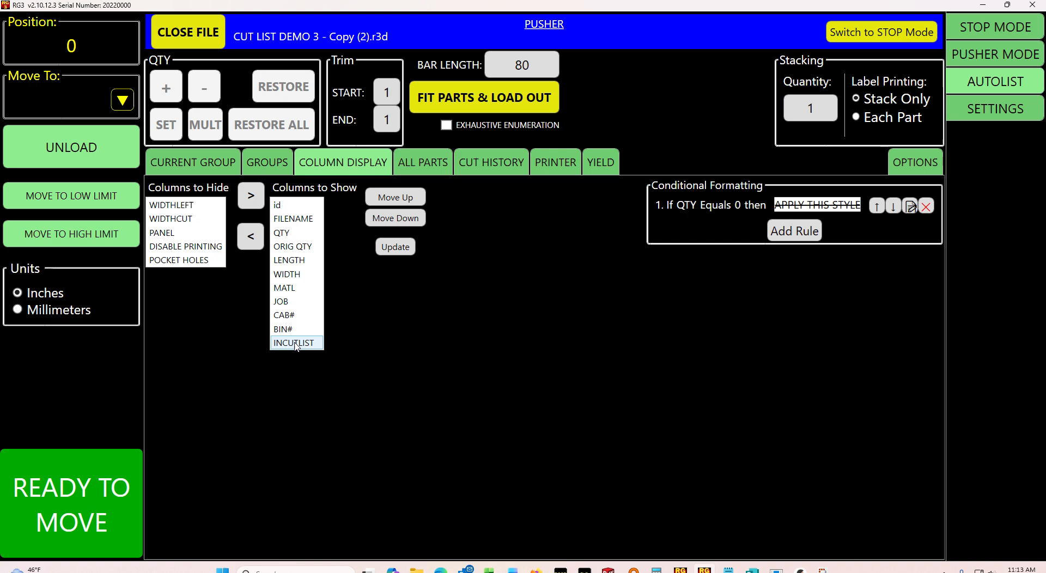
pyautogui.click(251, 244)
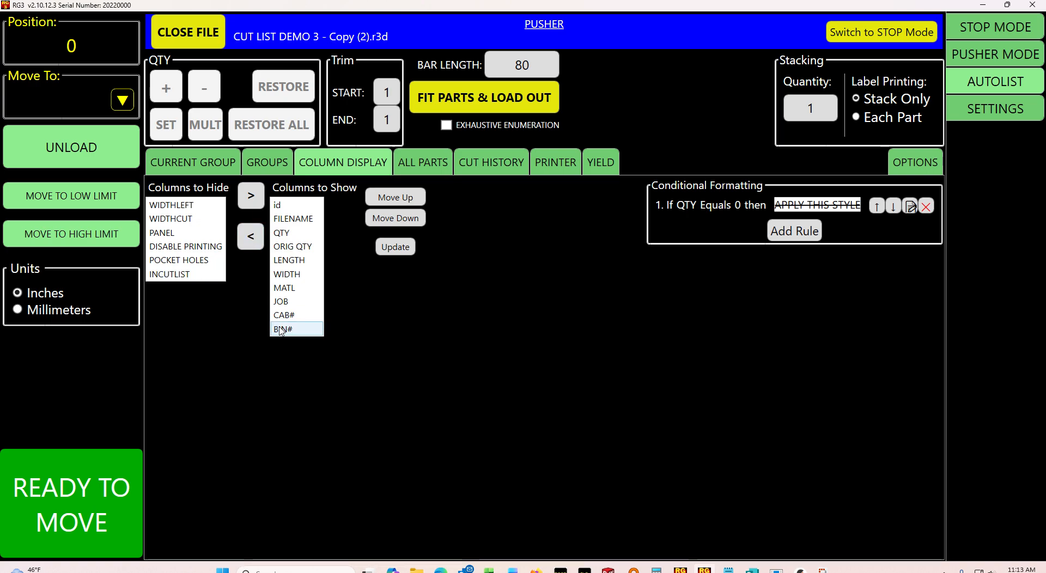
pyautogui.click(407, 251)
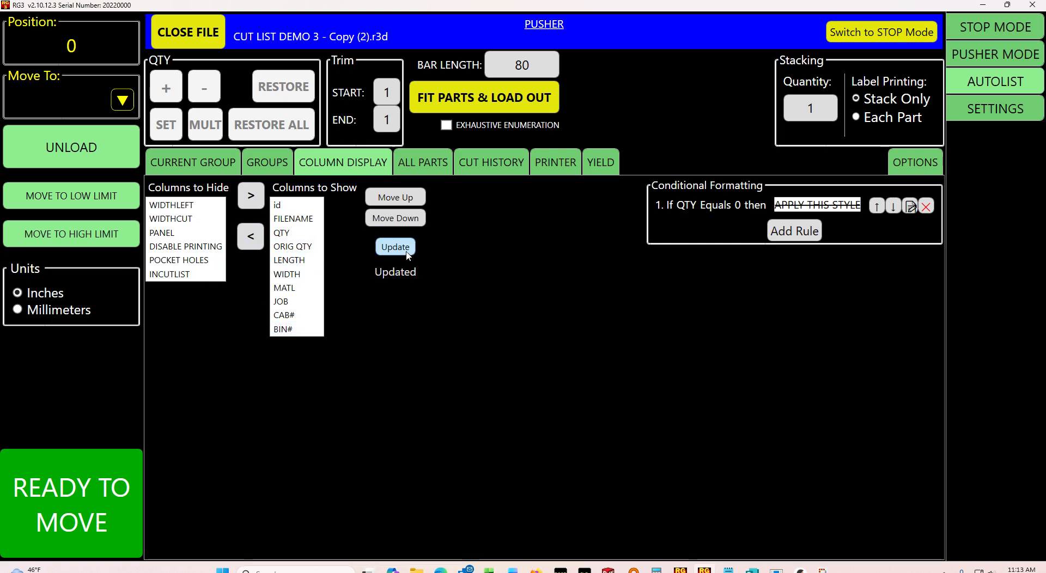
# Step: Check the current group's columns, look at the cut history, and return to the current group
pyautogui.click(200, 173)
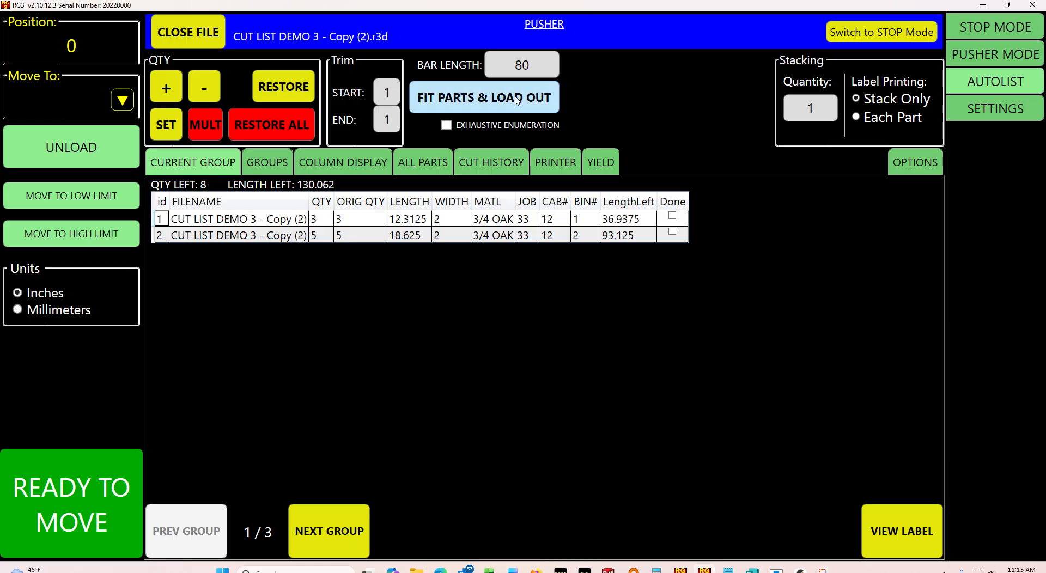
pyautogui.click(474, 156)
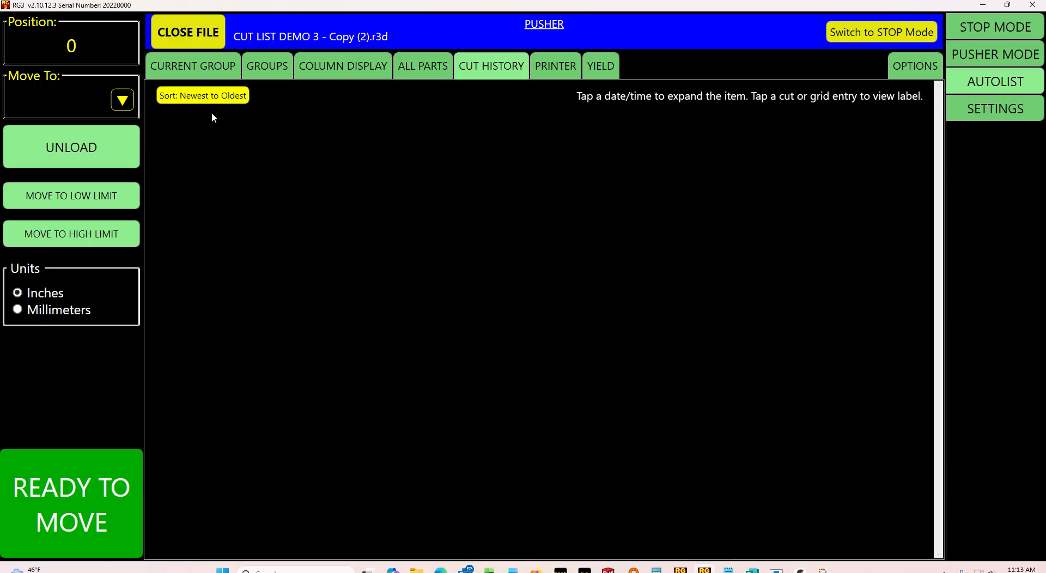
pyautogui.click(215, 73)
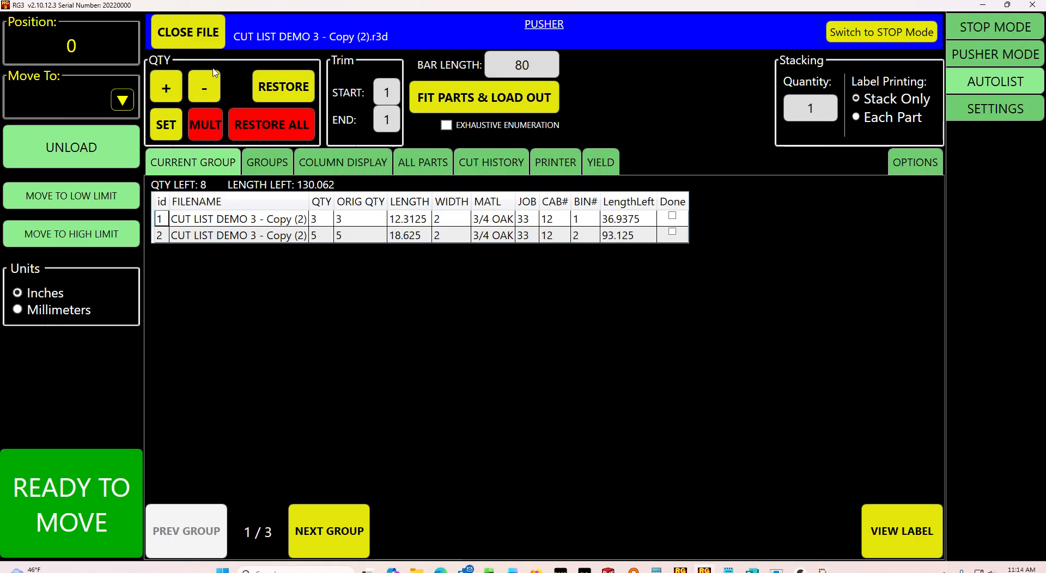
# Step: Fit and load out the current group's parts, and run the board through its saw positions to completion
pyautogui.click(506, 109)
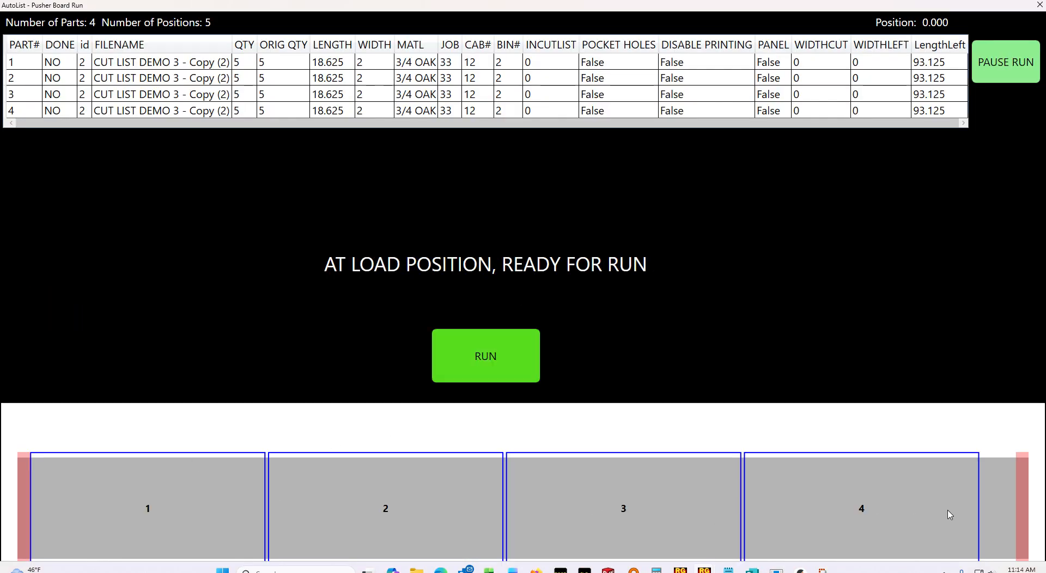
pyautogui.click(508, 369)
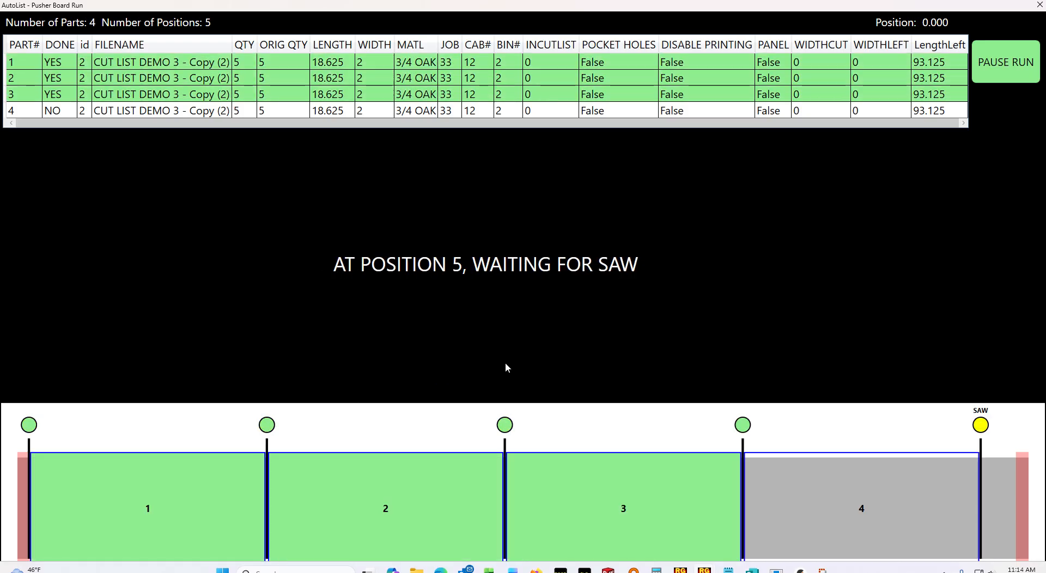
pyautogui.click(507, 364)
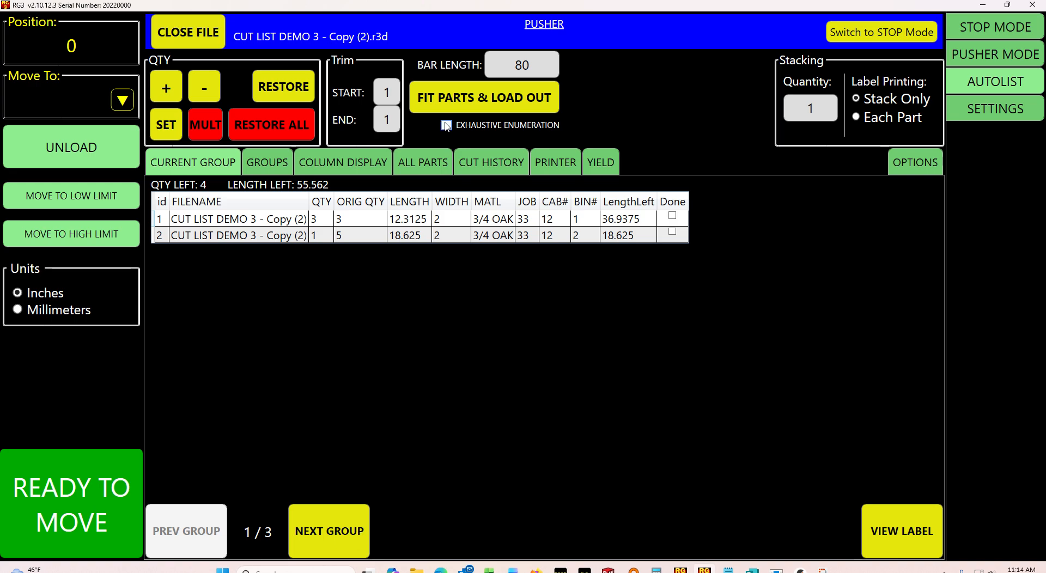
# Step: Inspect the expanded 1/13/2026 11:14:03 AM cut history entry, look over the label printer settings, and return to the current group
pyautogui.click(499, 163)
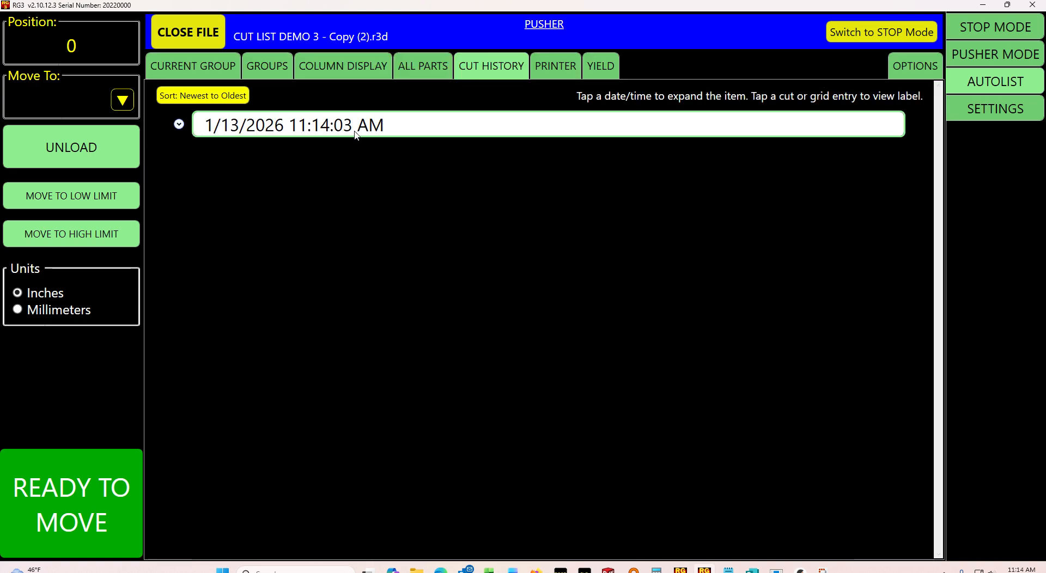
pyautogui.click(179, 125)
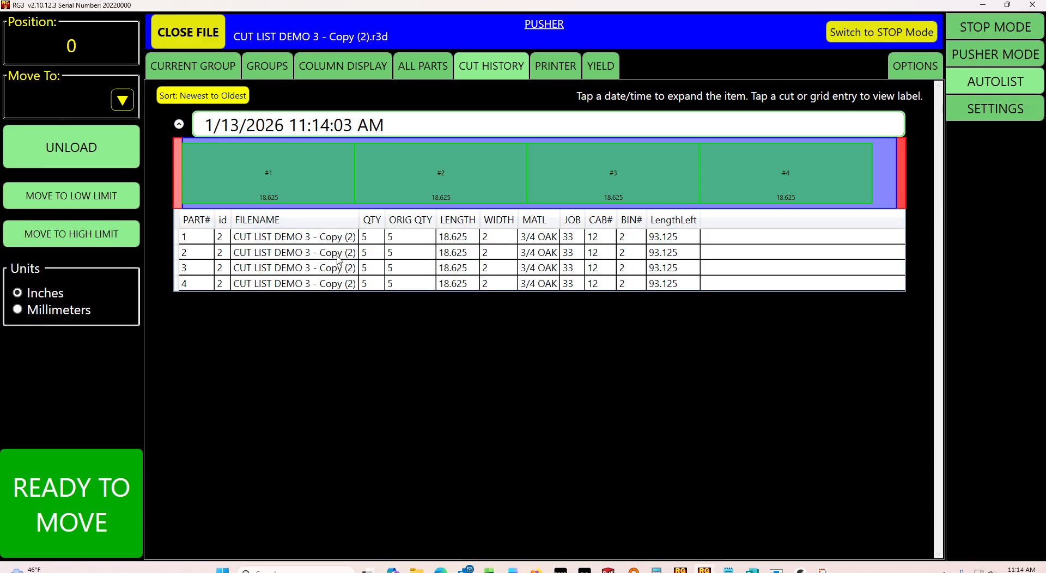
pyautogui.click(179, 124)
pyautogui.click(550, 67)
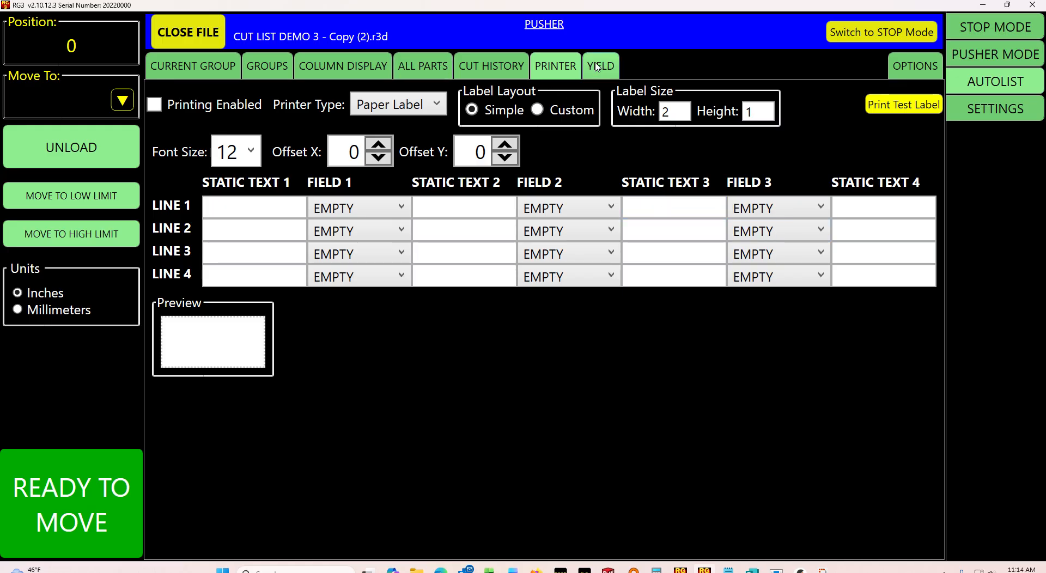
pyautogui.click(208, 70)
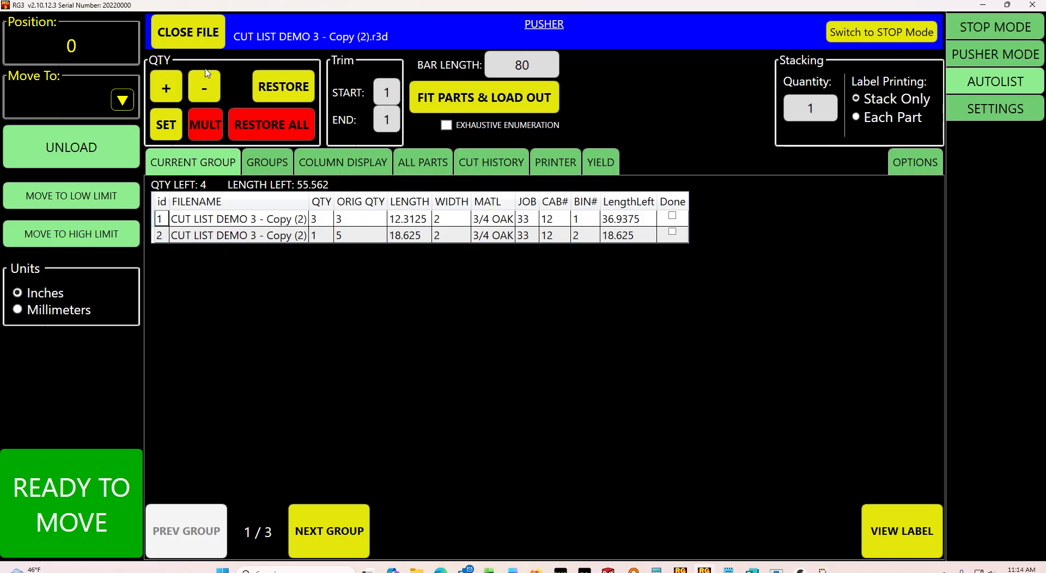